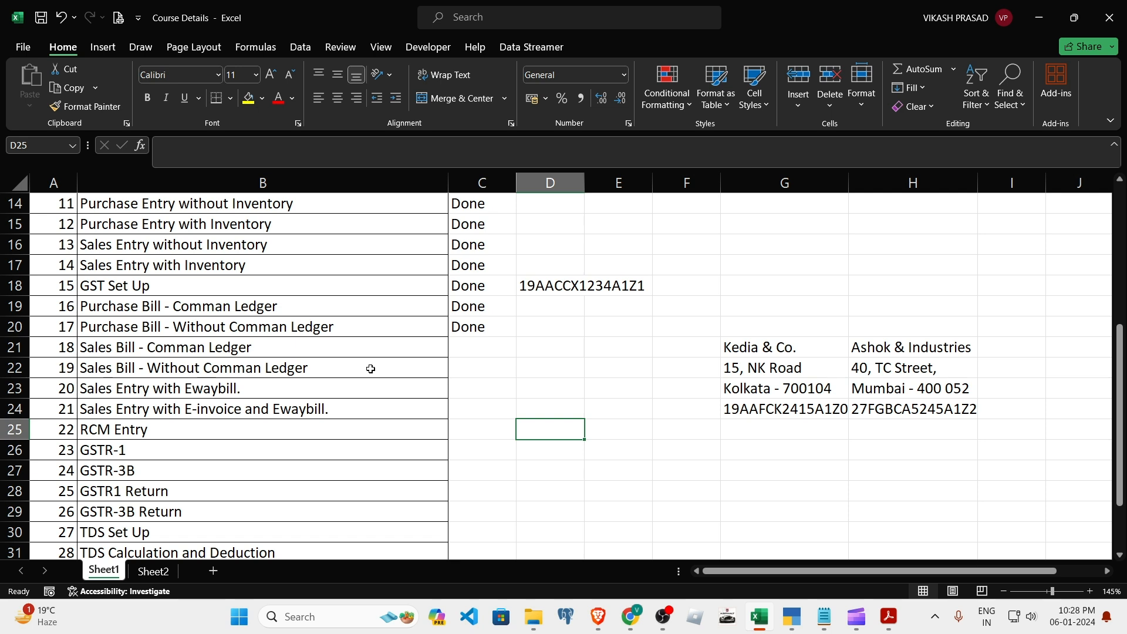
Step: Examine the two sales bill topics in the course list, with and without a common ledger
left_click_drag(308, 352, 612, 358)
left_click(594, 400)
left_click_drag(292, 352, 602, 348)
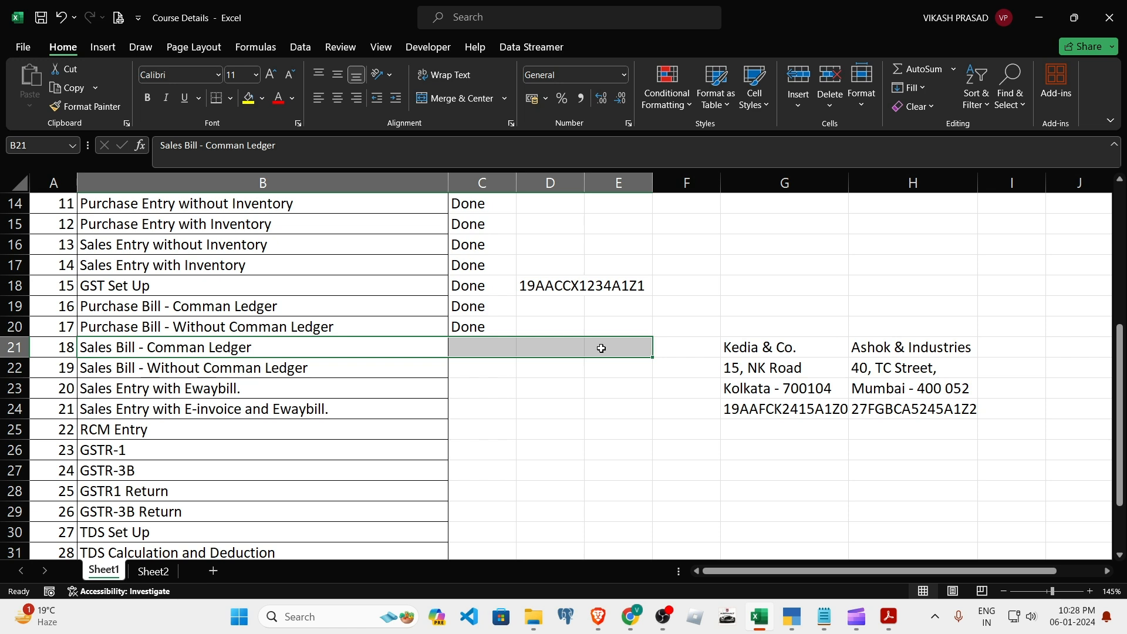
left_click(305, 371)
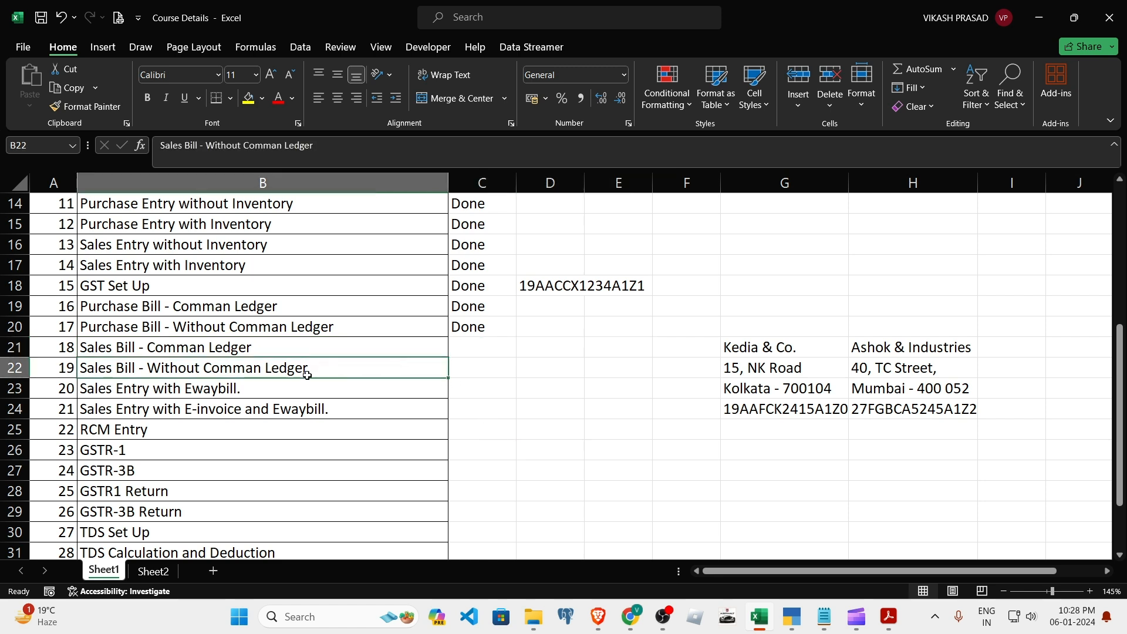
left_click_drag(290, 367, 646, 368)
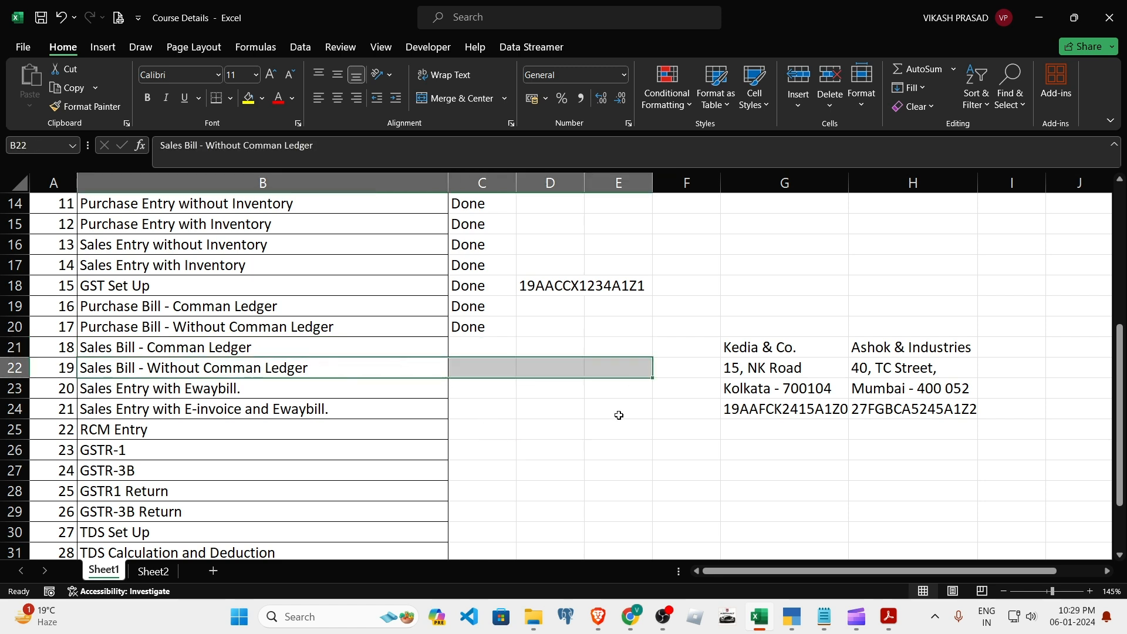
left_click(619, 415)
left_click_drag(381, 368, 622, 369)
left_click(587, 424)
left_click_drag(423, 376, 611, 365)
left_click(618, 450)
Step: Switch to Adobe Acrobat Reader and examine the item, HSN code, GST rate and quantity rows of the Tesla & Co. tax invoice
left_click(889, 616)
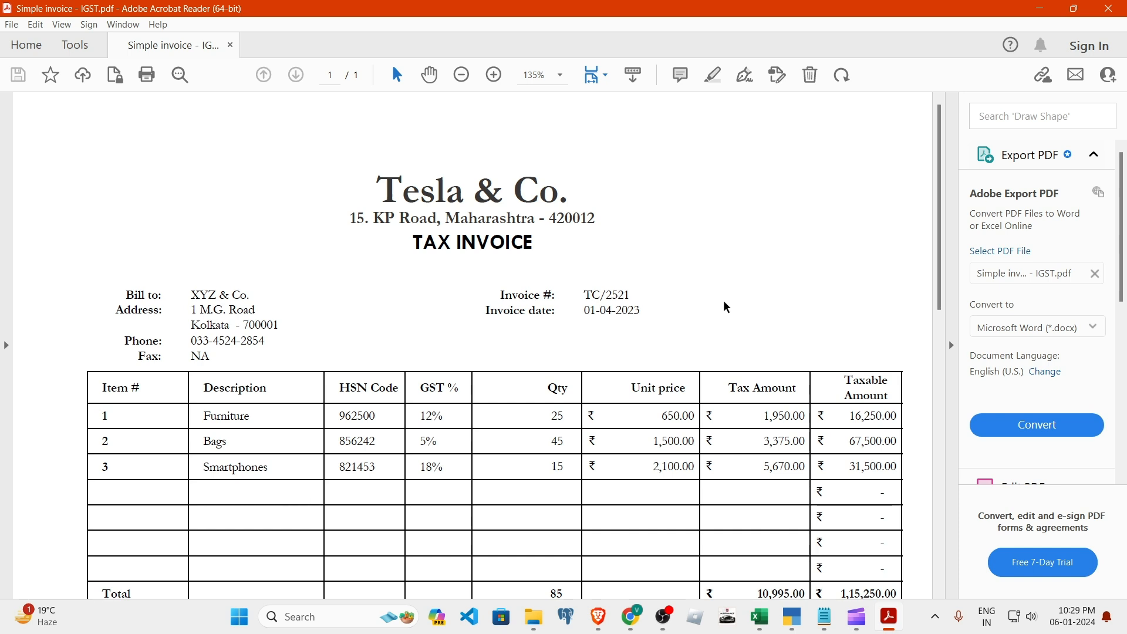
left_click_drag(202, 419, 509, 416)
left_click(505, 480)
left_click(495, 481)
left_click_drag(195, 441, 524, 446)
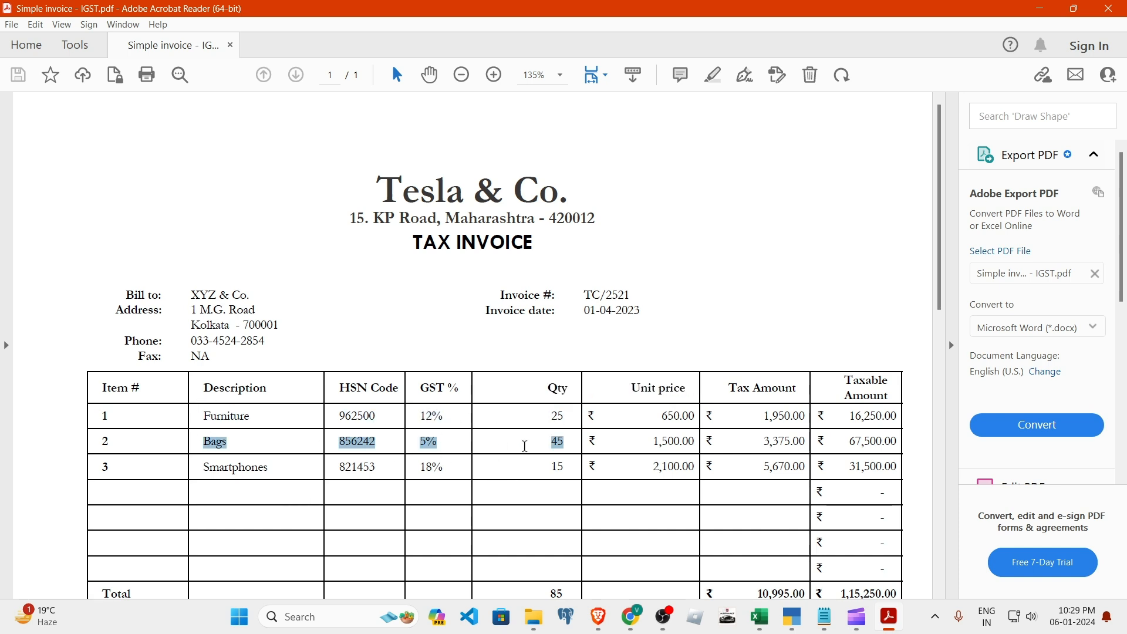
left_click_drag(202, 465, 469, 474)
left_click(537, 497)
left_click_drag(205, 416, 556, 468)
left_click(528, 493)
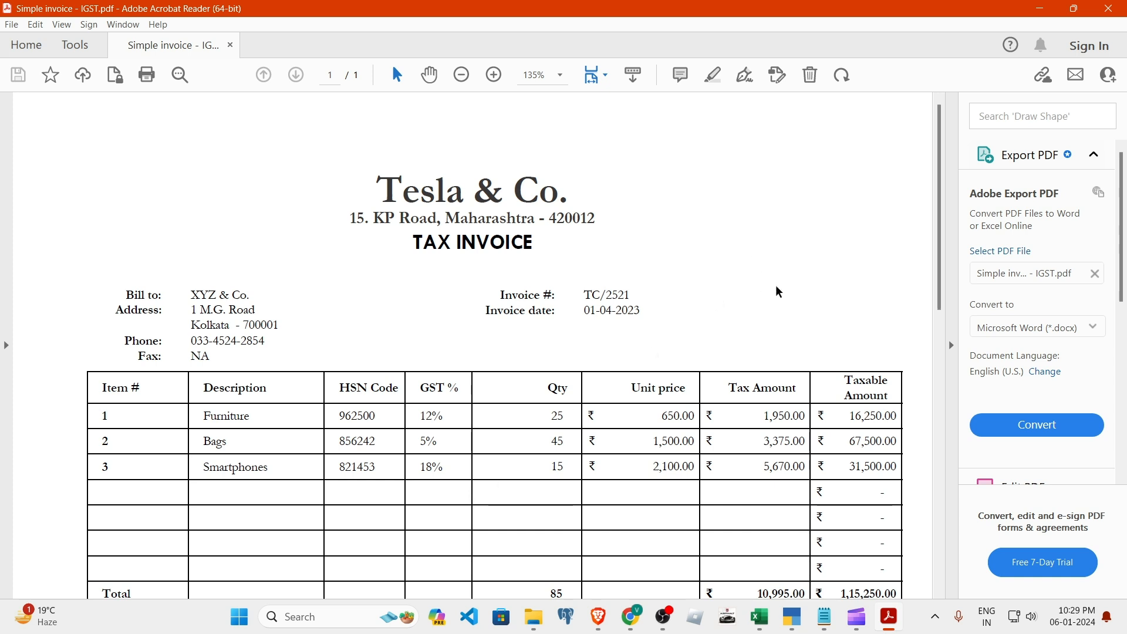
Step: Switch to TallyPrime and set "Select common Ledger Account for Item Allocation" to No in the sales voucher configuration
left_click(792, 616)
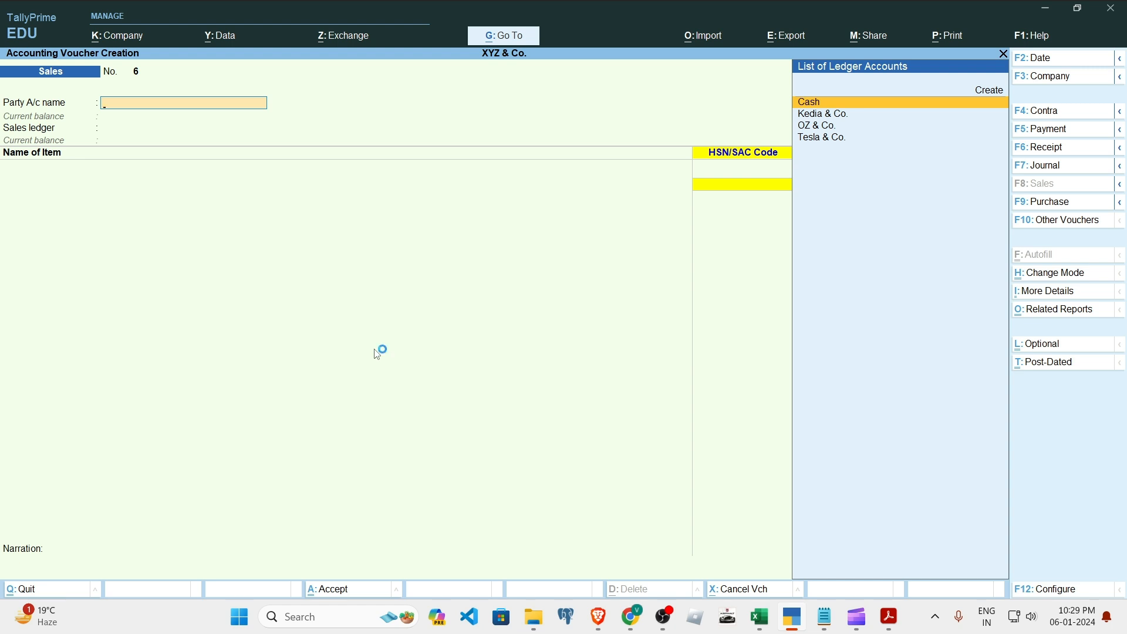
key("F12")
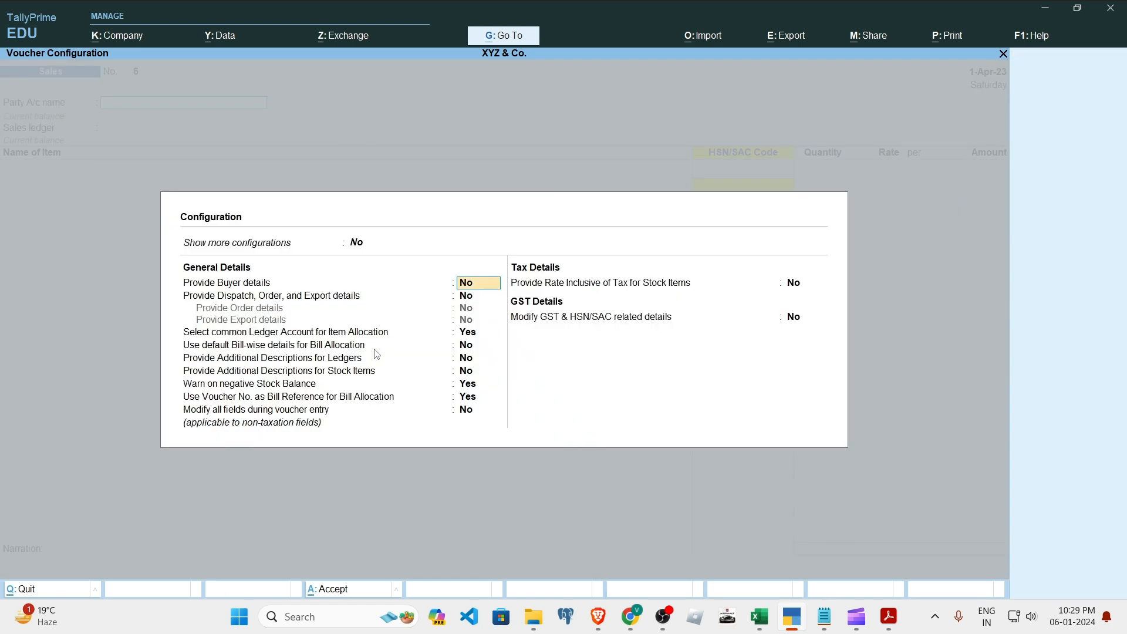
key("Down")
key("Down")
key("Down")
key("Up")
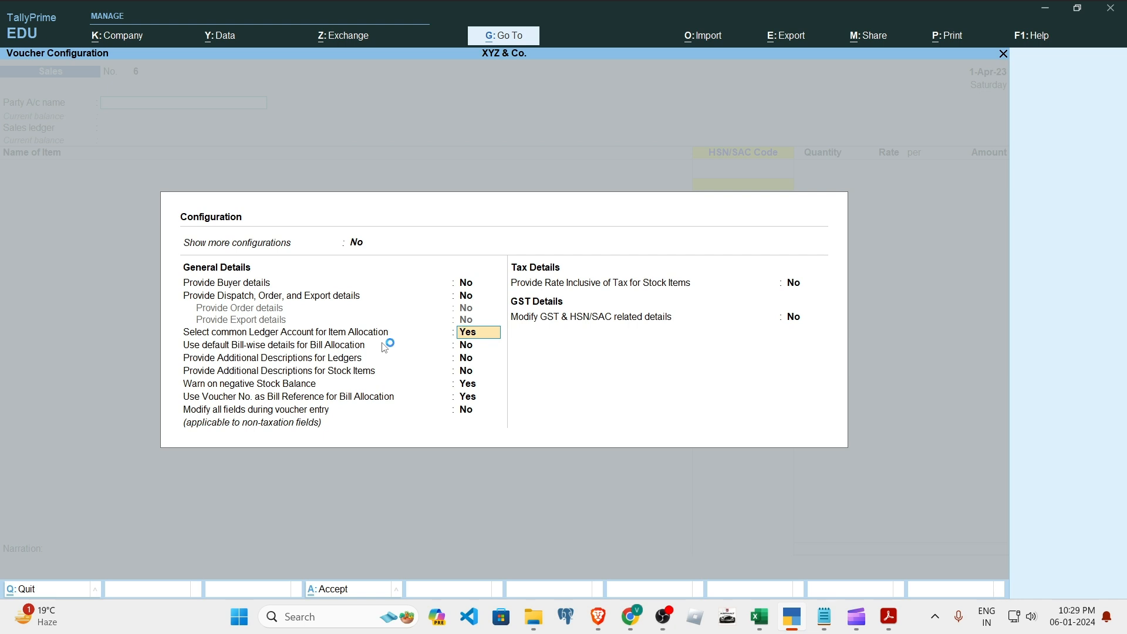
type("n")
key("Return")
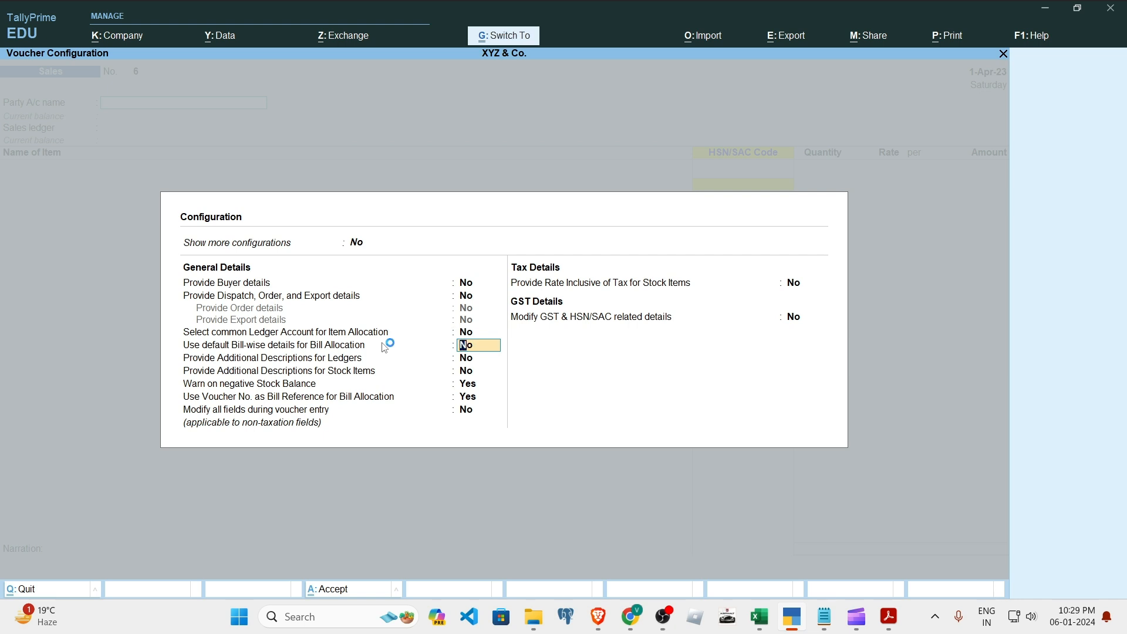
key("ctrl+a")
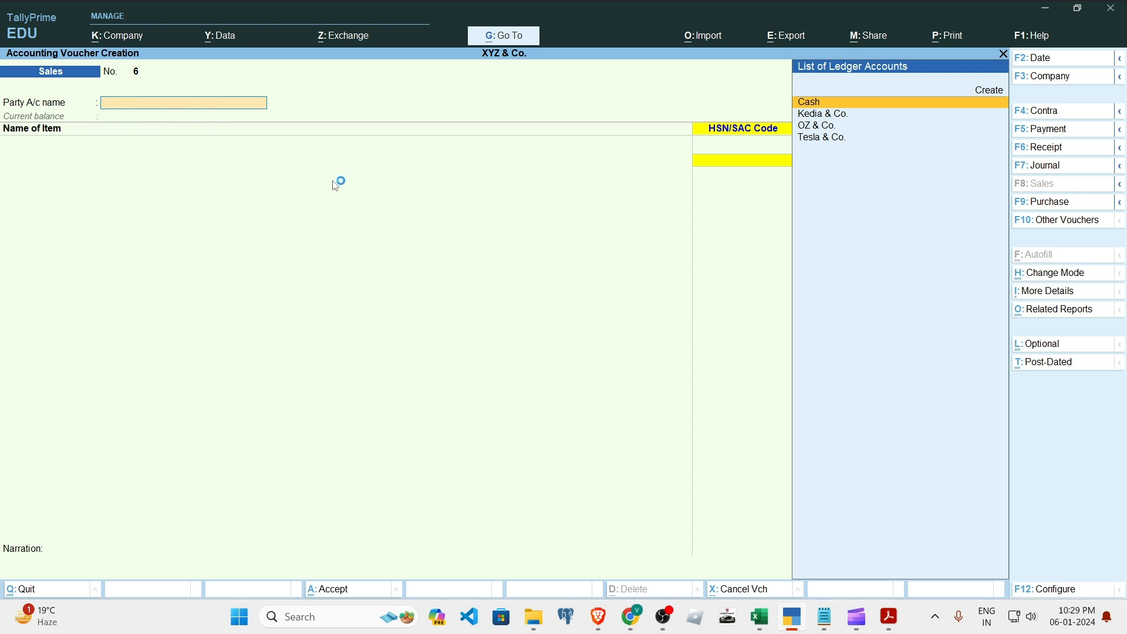
Step: Start creating a new ledger for the sales voucher's party account
key("Up")
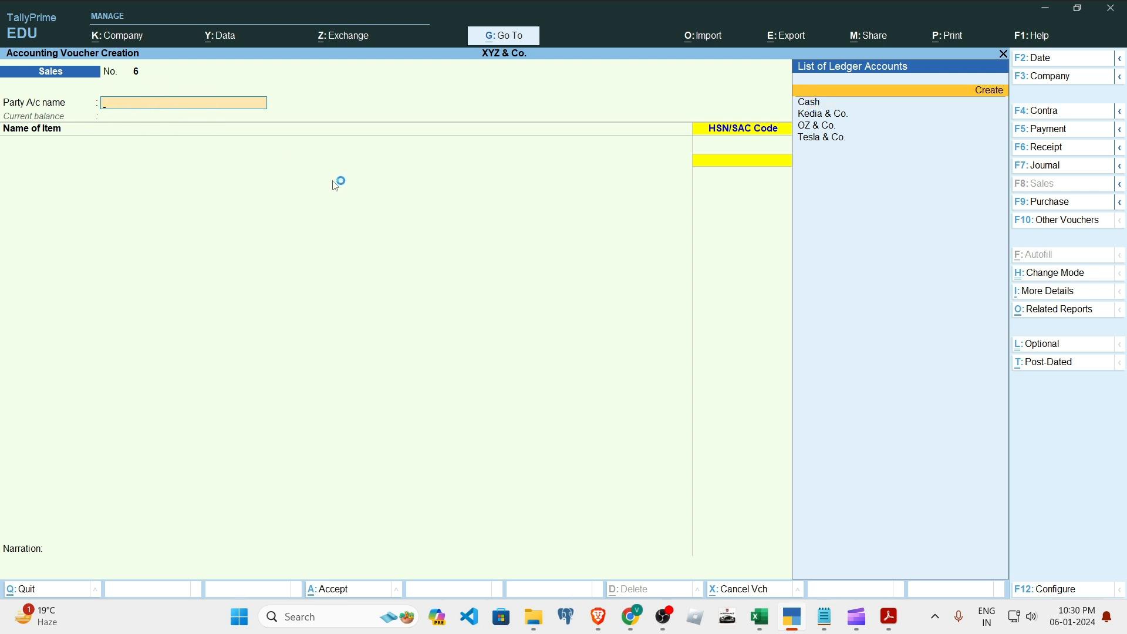
key("Return")
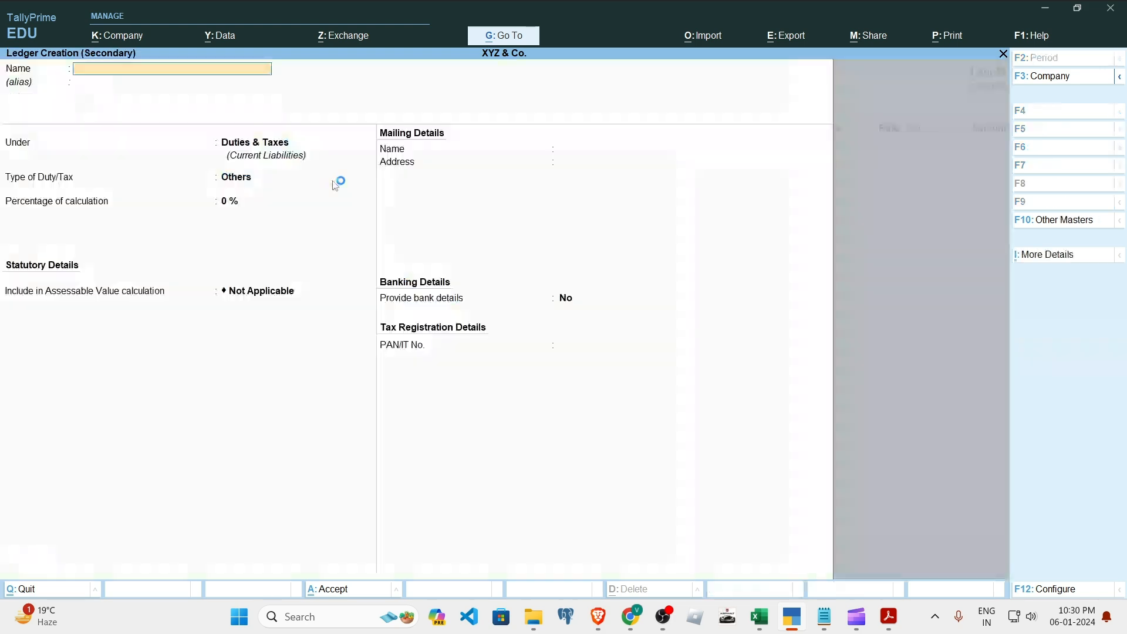
left_click(889, 616)
left_click(796, 617)
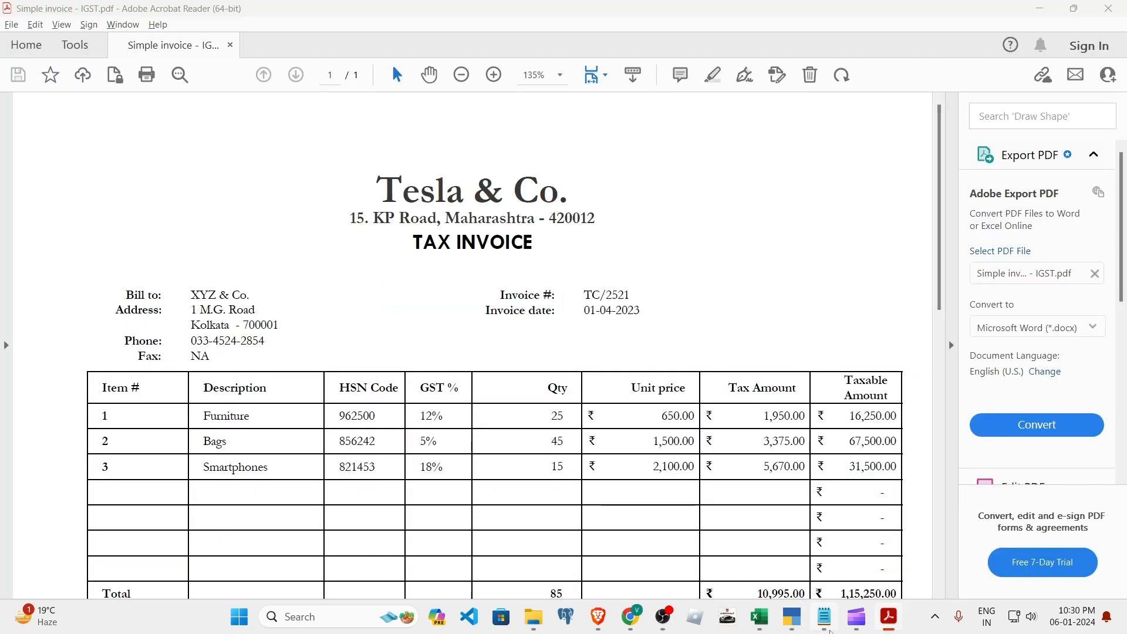
Step: Switch to Excel and examine the name, address and GSTIN listed for Ashok & Industries
left_click(760, 619)
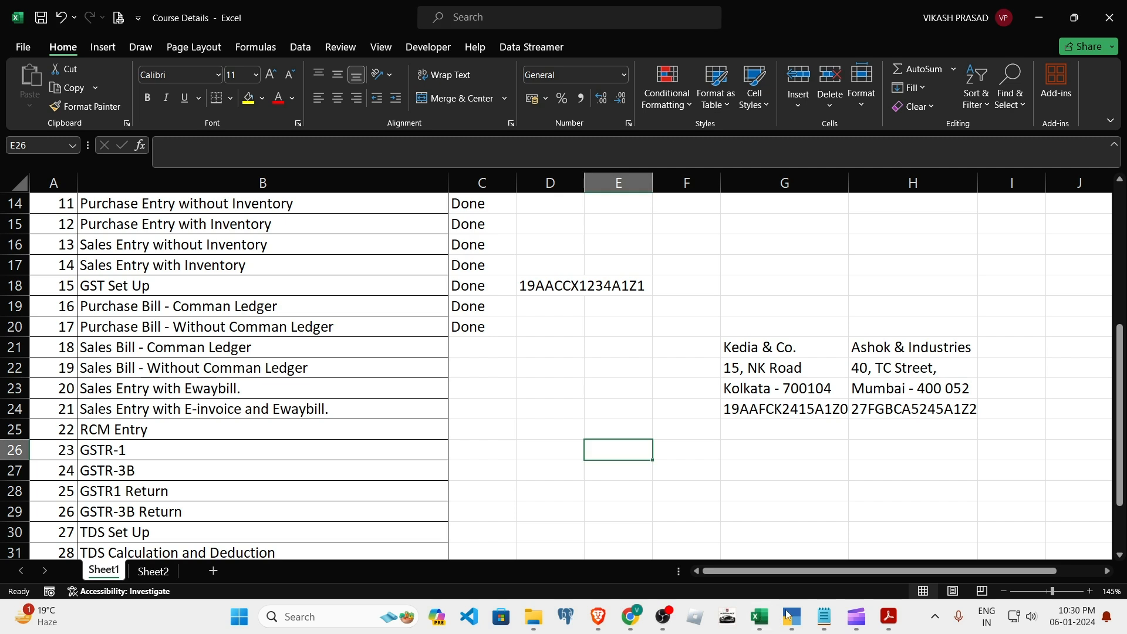
left_click(896, 425)
left_click_drag(884, 346, 888, 411)
left_click(899, 467)
left_click(900, 347)
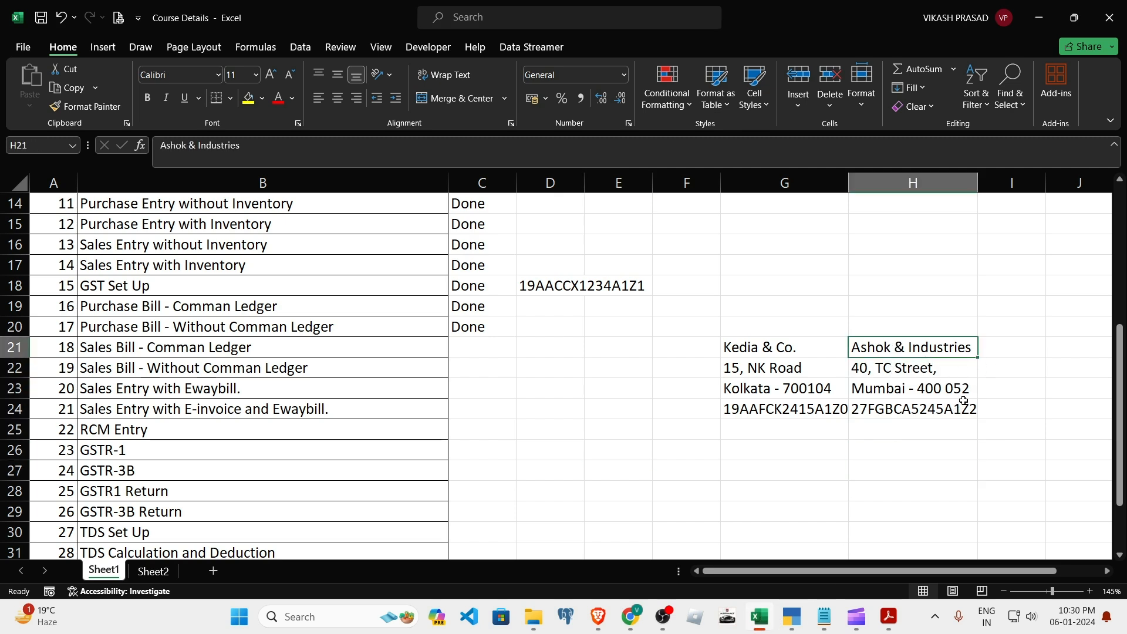
left_click(935, 453)
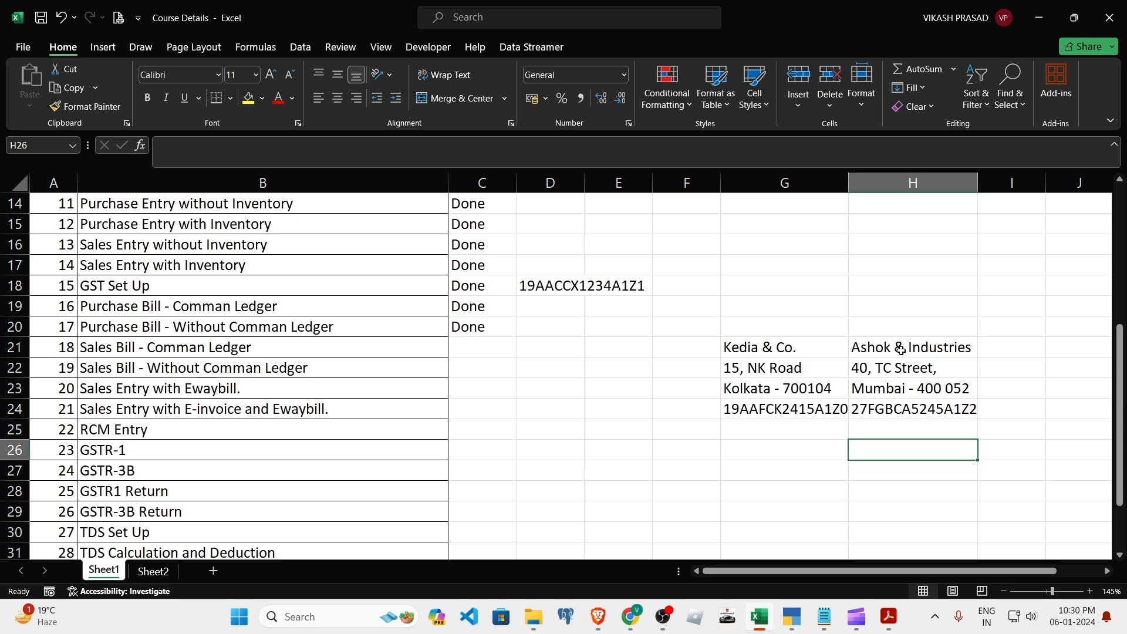
left_click(901, 347)
left_click(896, 392)
left_click(897, 372)
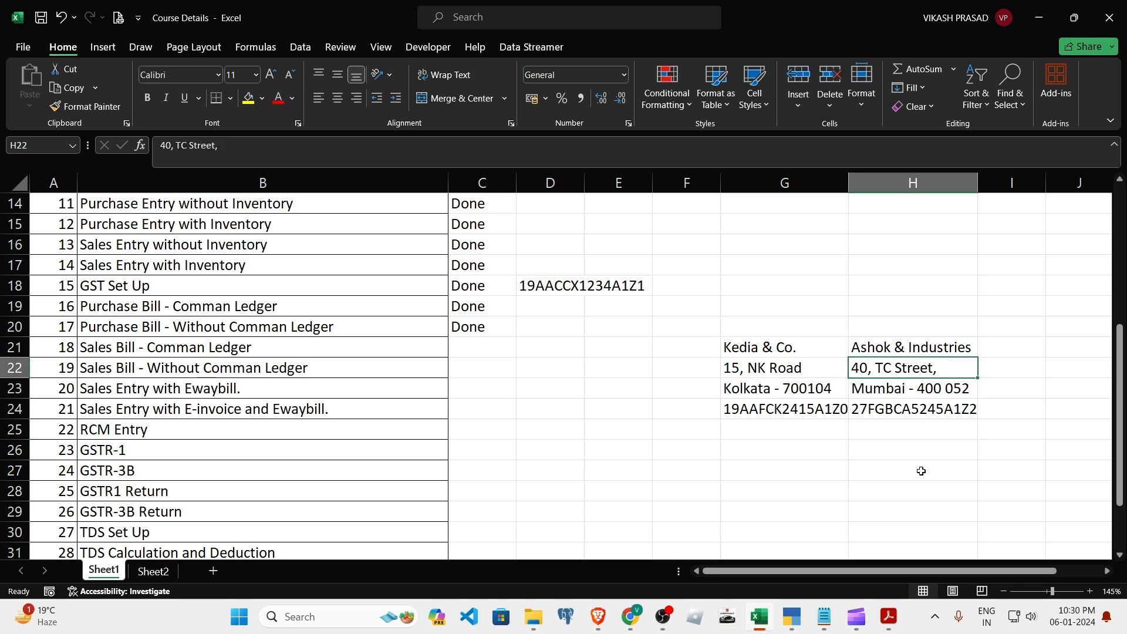
left_click(946, 385)
left_click(897, 416)
left_click(917, 466)
left_click(923, 333)
left_click(912, 509)
left_click_drag(906, 346, 901, 418)
left_click(921, 431)
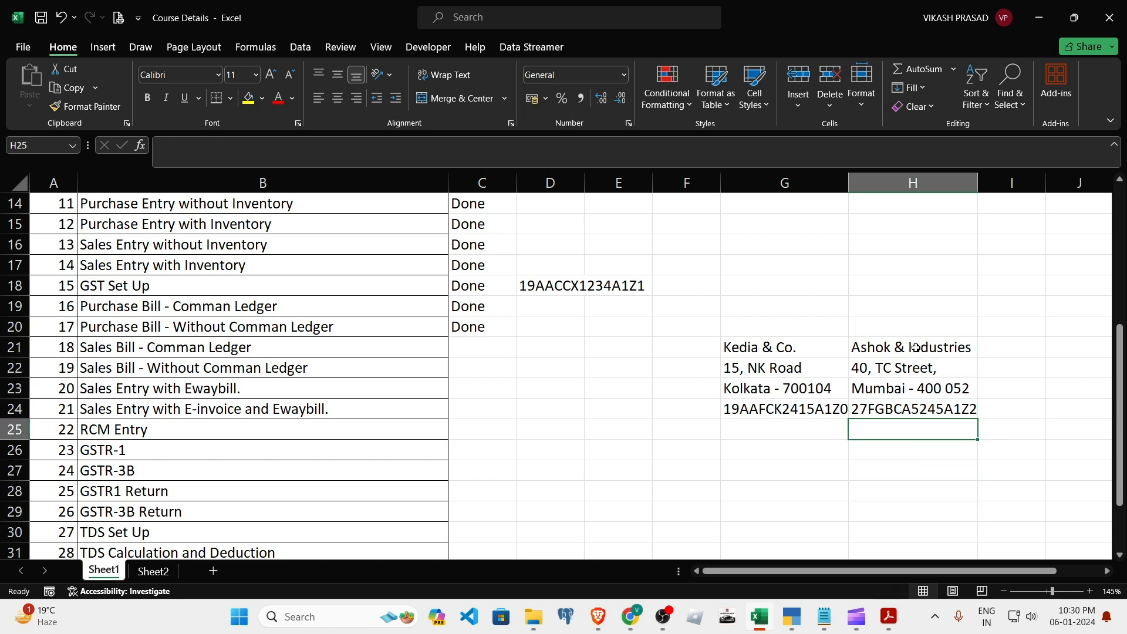
left_click_drag(915, 350, 916, 410)
left_click(916, 449)
left_click_drag(915, 357, 909, 411)
left_click(907, 467)
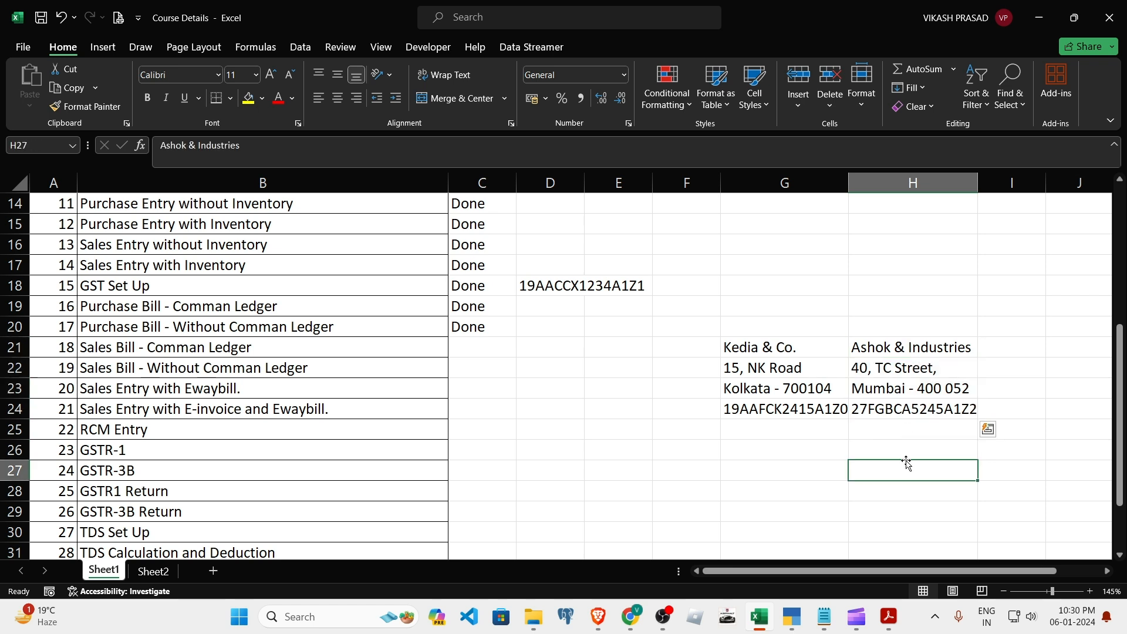
Step: Compare the GSTIN in the GST Set Up row with the party details of Ashok & Industries
left_click_drag(125, 287, 540, 285)
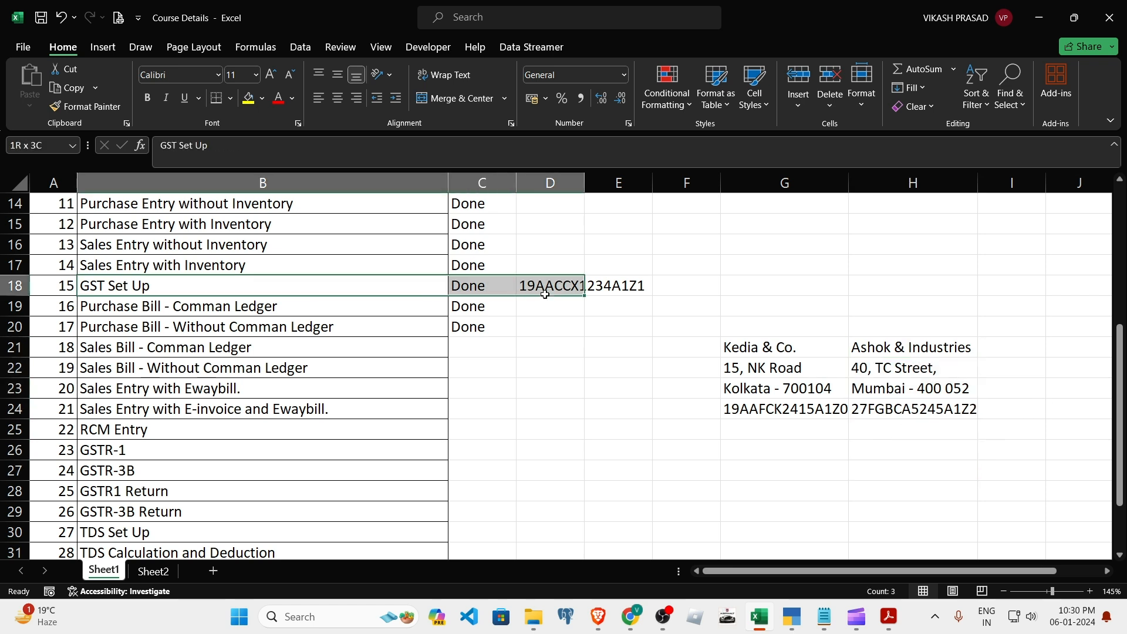
left_click(253, 288)
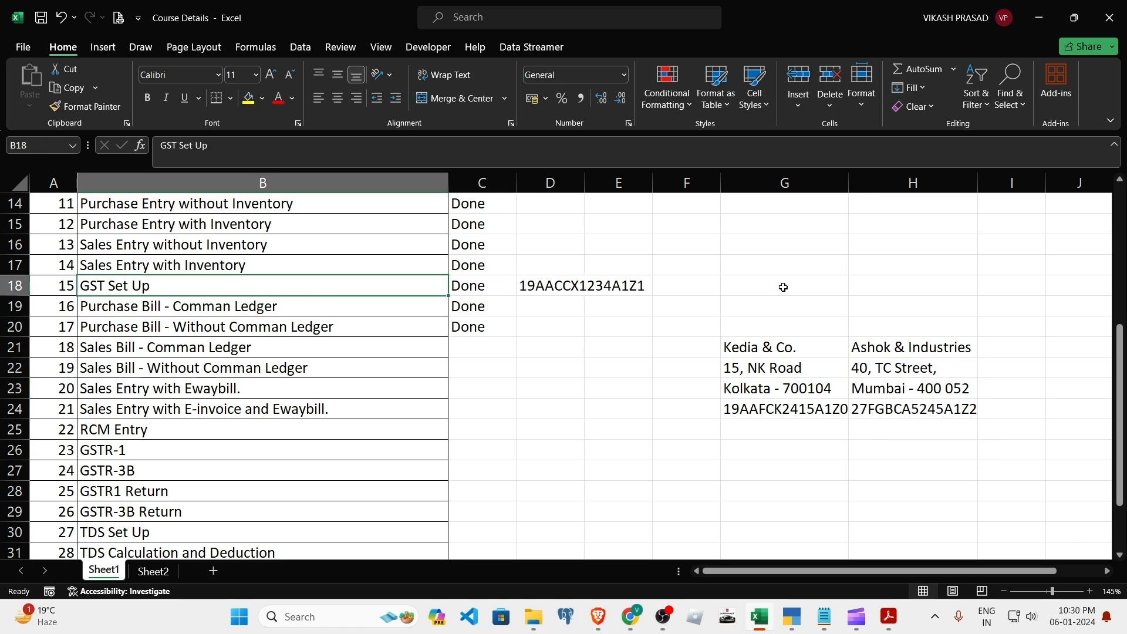
left_click_drag(919, 348, 927, 409)
left_click(907, 469)
left_click_drag(894, 350, 892, 412)
left_click(884, 464)
left_click_drag(876, 348, 884, 412)
left_click(887, 449)
left_click(895, 329)
Step: Copy the name Ashok & Industries from the Excel sheet and paste it as the new ledger's name in TallyPrime
key("alt+Tab")
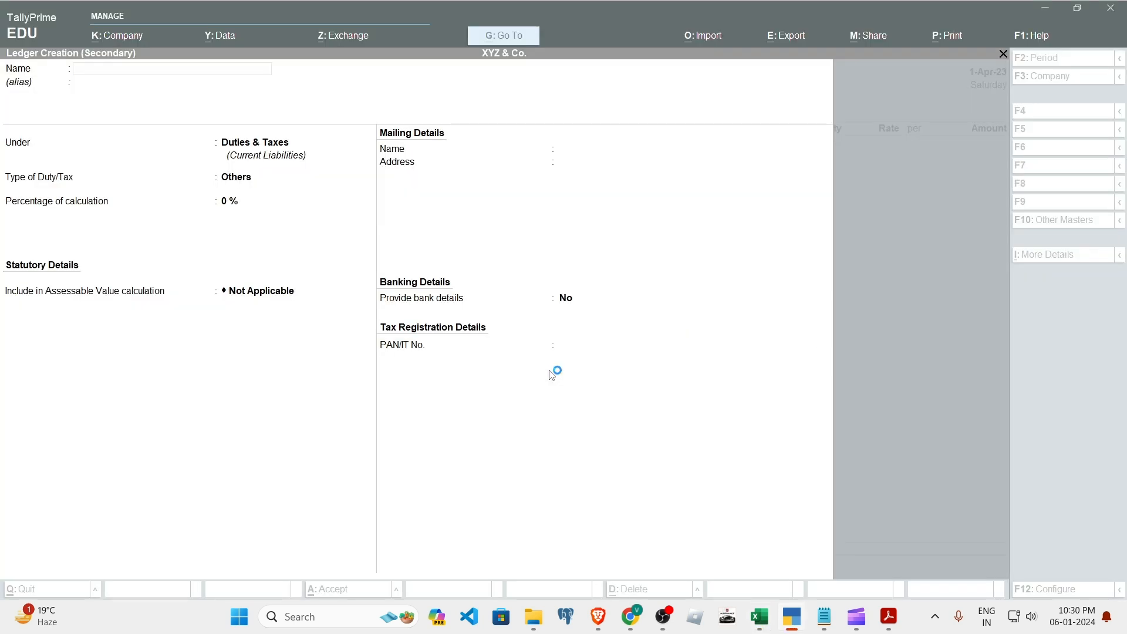
key("alt+Tab")
left_click(869, 348)
key("ctrl+c")
key("alt+Tab")
key("ctrl+v")
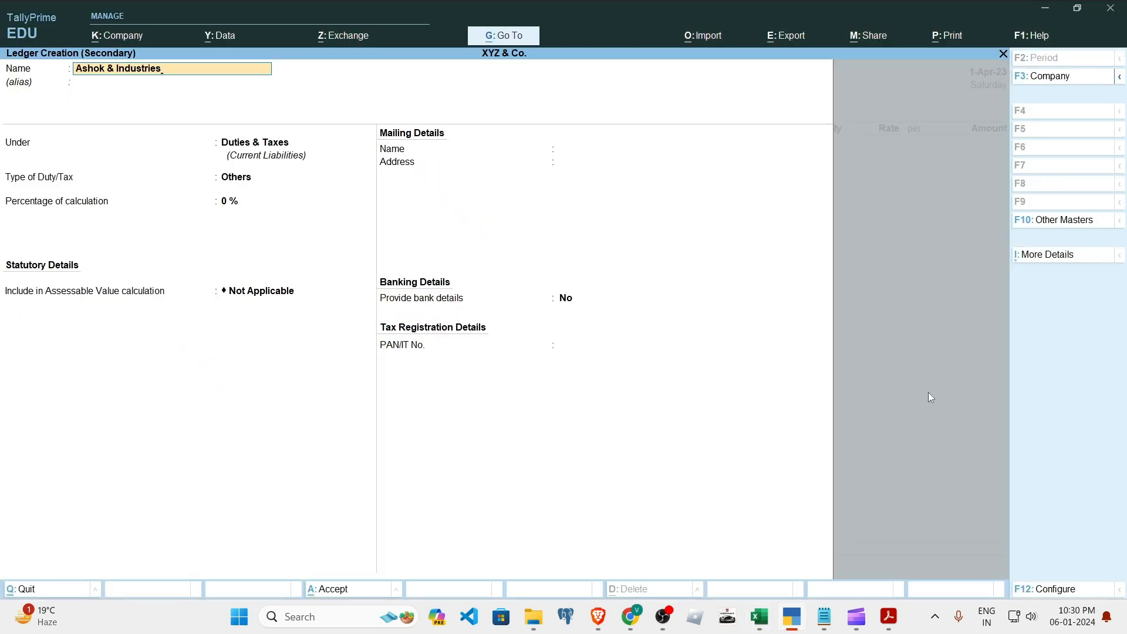
key("Return")
Step: Place the Ashok & Industries ledger under the Sundry Debtors group and accept its mailing name
type("Sund")
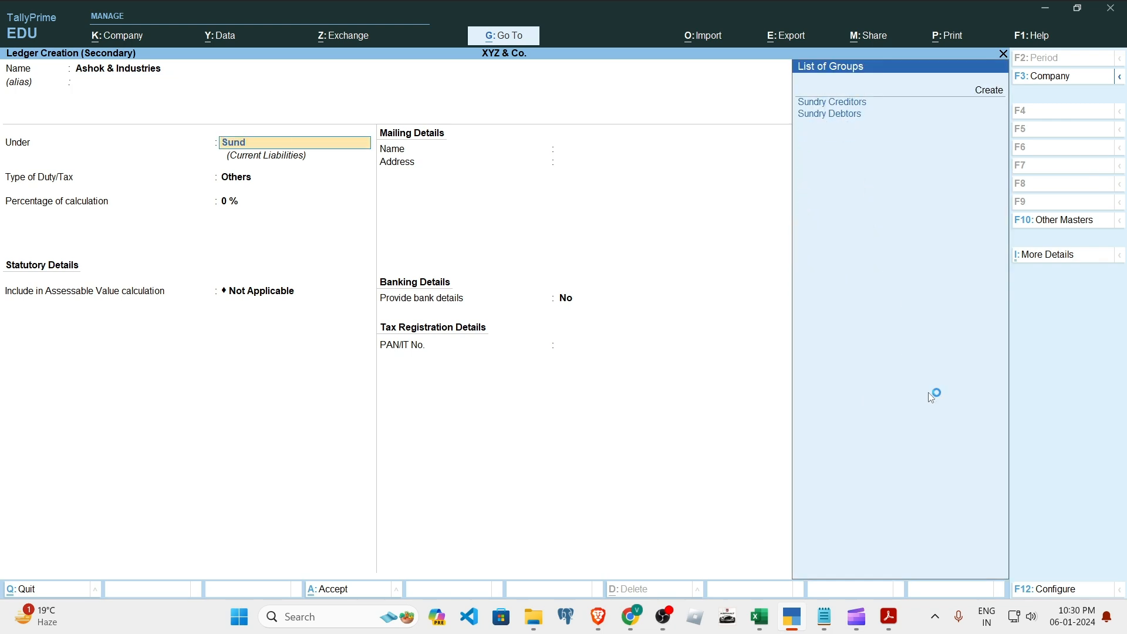
key("Down")
key("Return")
key("Return")
Step: Copy the party's street address from Excel and paste it as the first mailing address line of the TallyPrime ledger
key("alt+Tab")
left_click(935, 373)
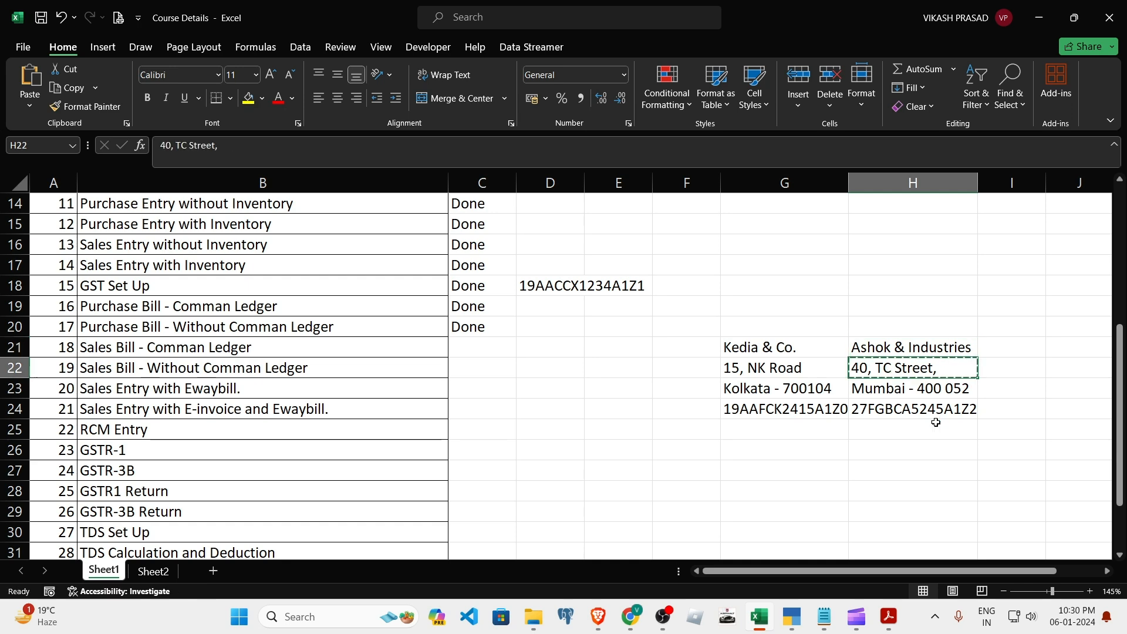
key("alt+Tab")
key("ctrl+alt+v")
key("Return")
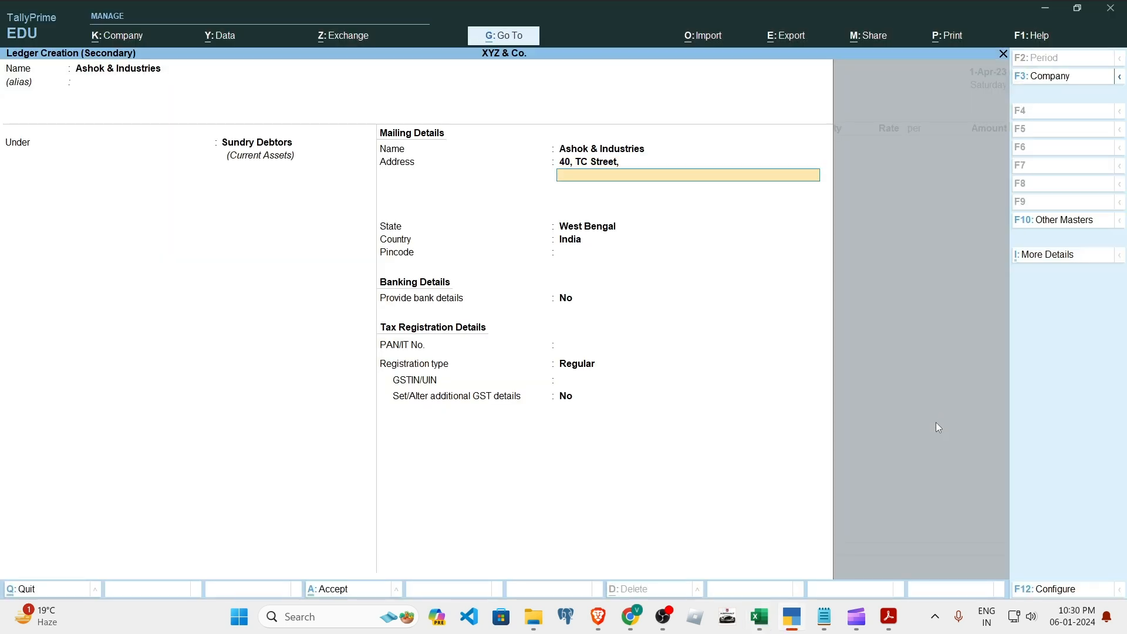
Step: Enter the party's city on the second address line and set the ledger's state to Maharashtra
key("alt+Tab")
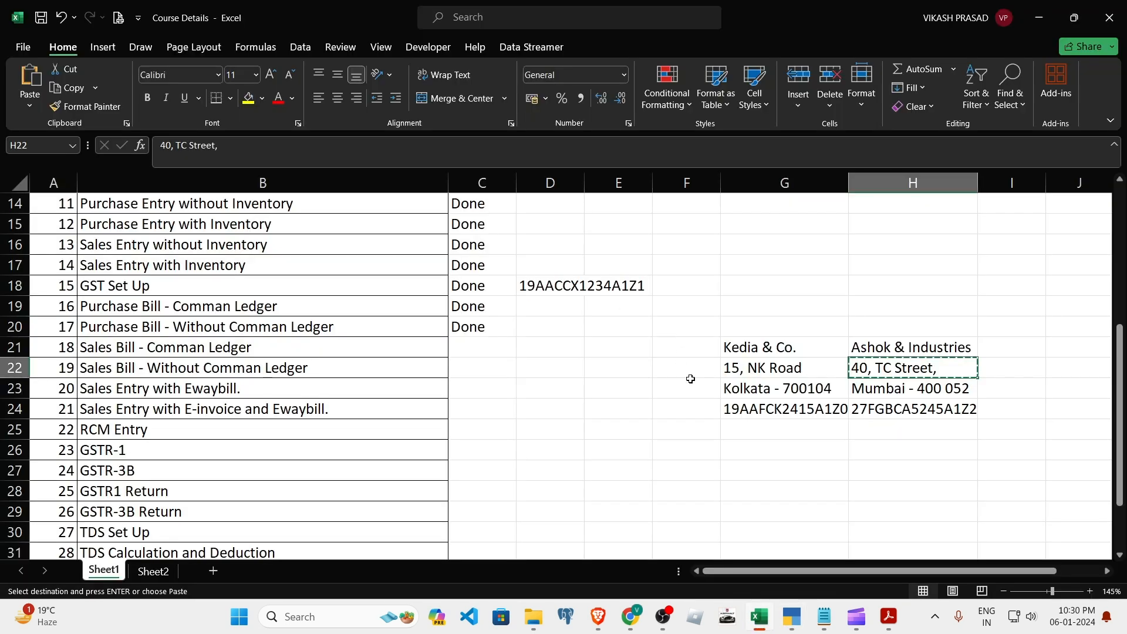
key("alt+Tab")
type("Mumbai")
key("Return")
key("Return")
type("maha")
key("Return")
Step: Enter the party's pincode from the Excel sheet, keeping bank details at No and the registration type at Regular
key("alt+Tab")
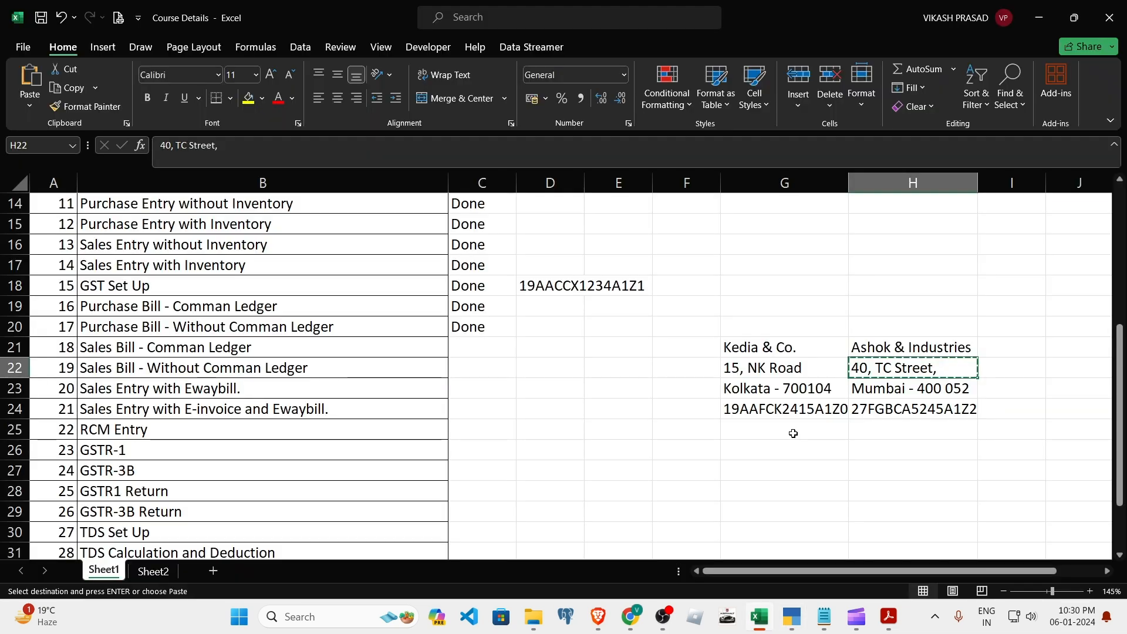
key("alt+Tab")
type("40005")
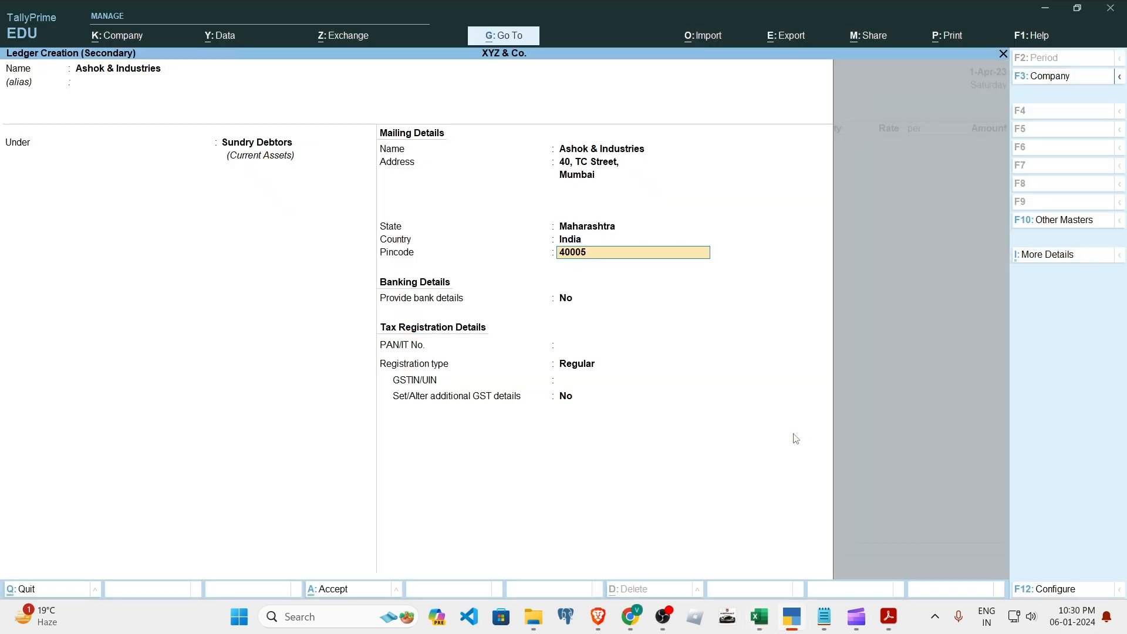
type("2")
key("Return")
key("Return")
key("Return")
key("Return")
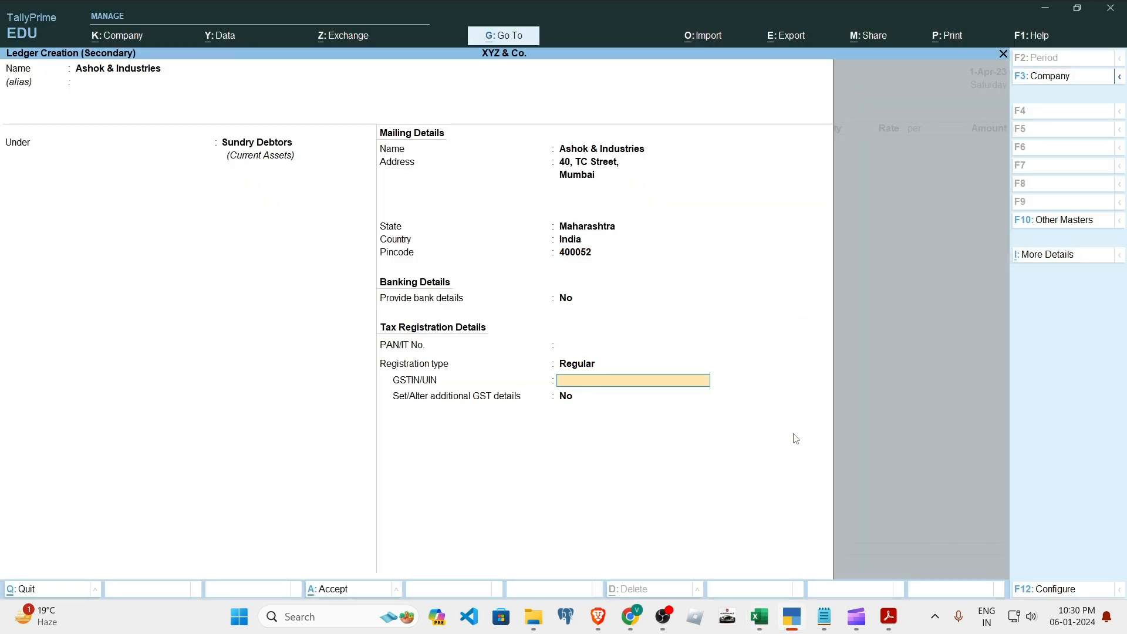
Step: Copy the party's GSTIN from Excel into the TallyPrime ledger's GSTIN/UIN field, leave additional GST details at No and save the ledger
key("alt+Tab")
key("Down")
key("Down")
key("Down")
key("Escape")
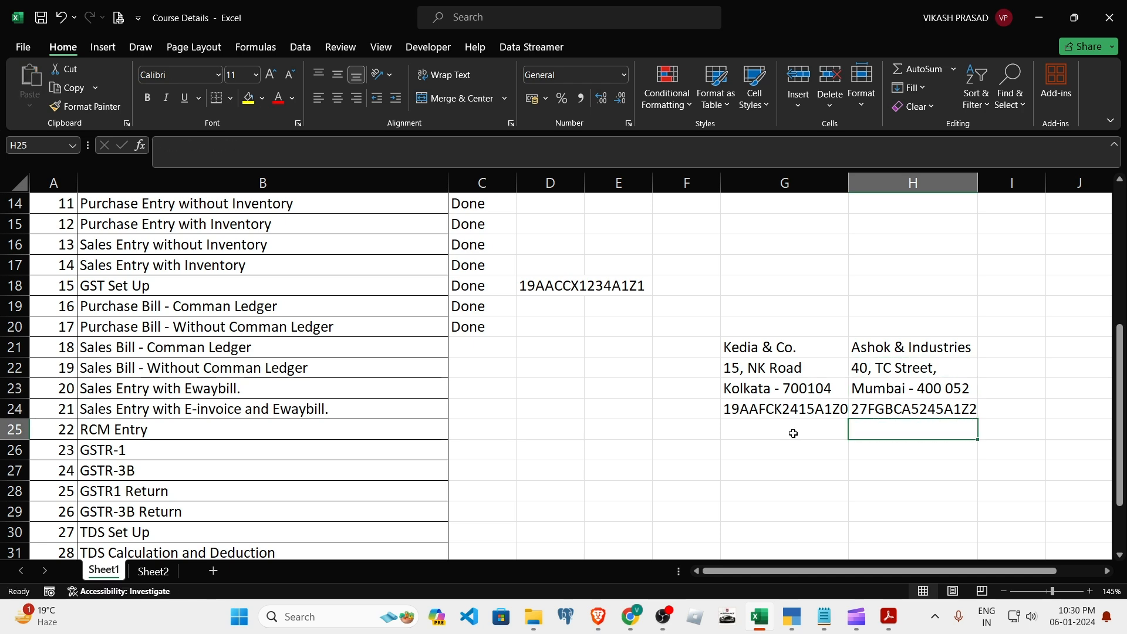
key("Up")
key("ctrl+c")
key("alt+Tab")
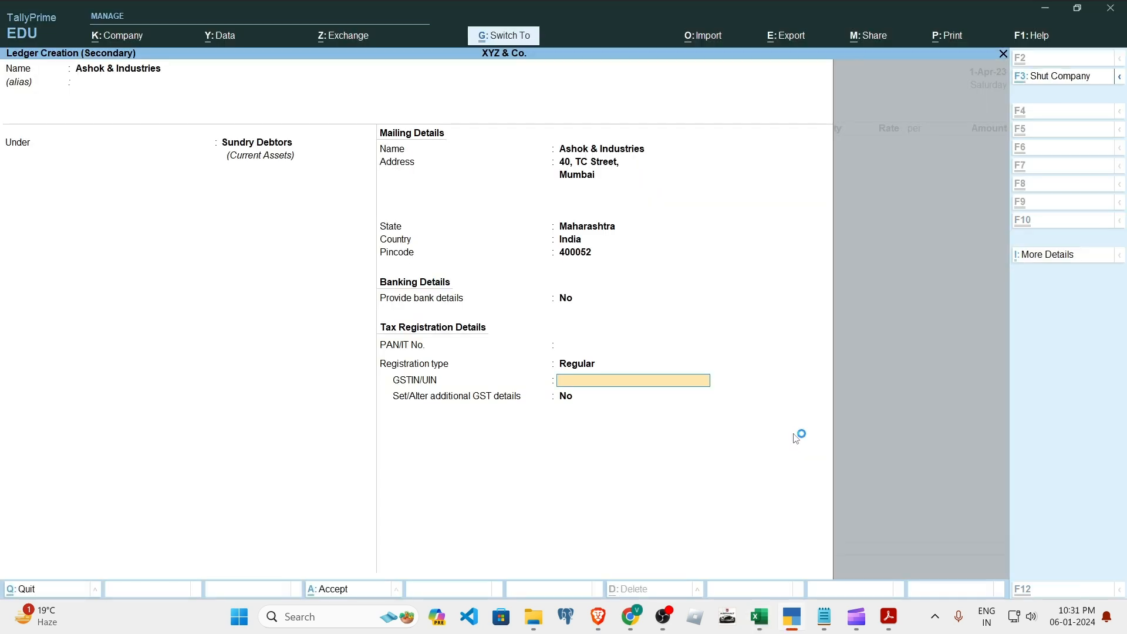
key("ctrl+alt+v")
key("Return")
key("Return")
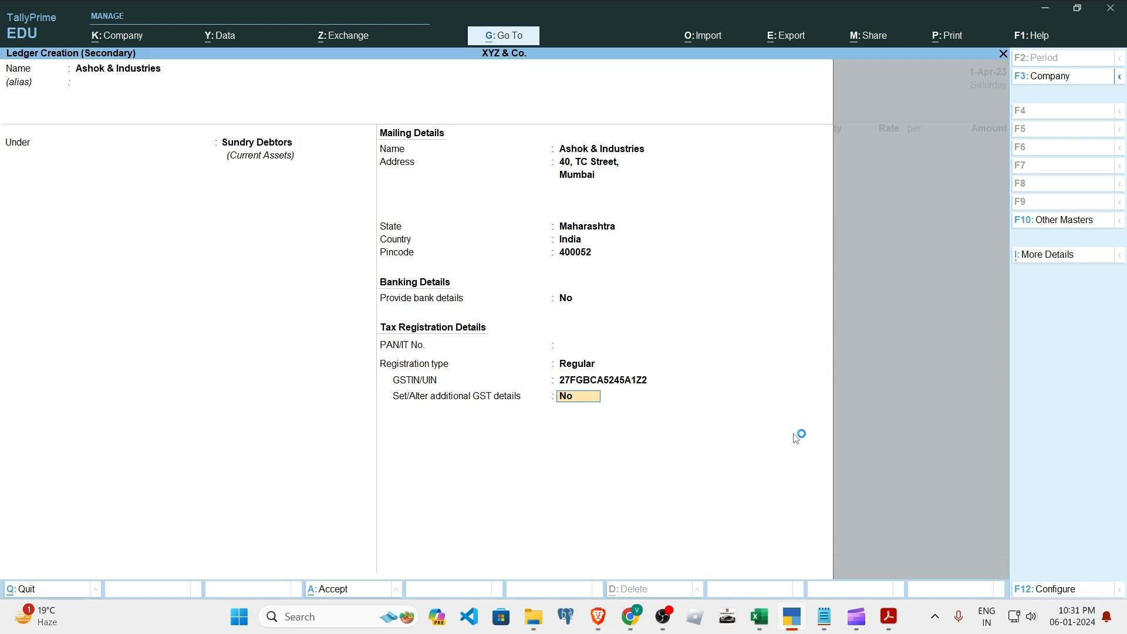
key("Return")
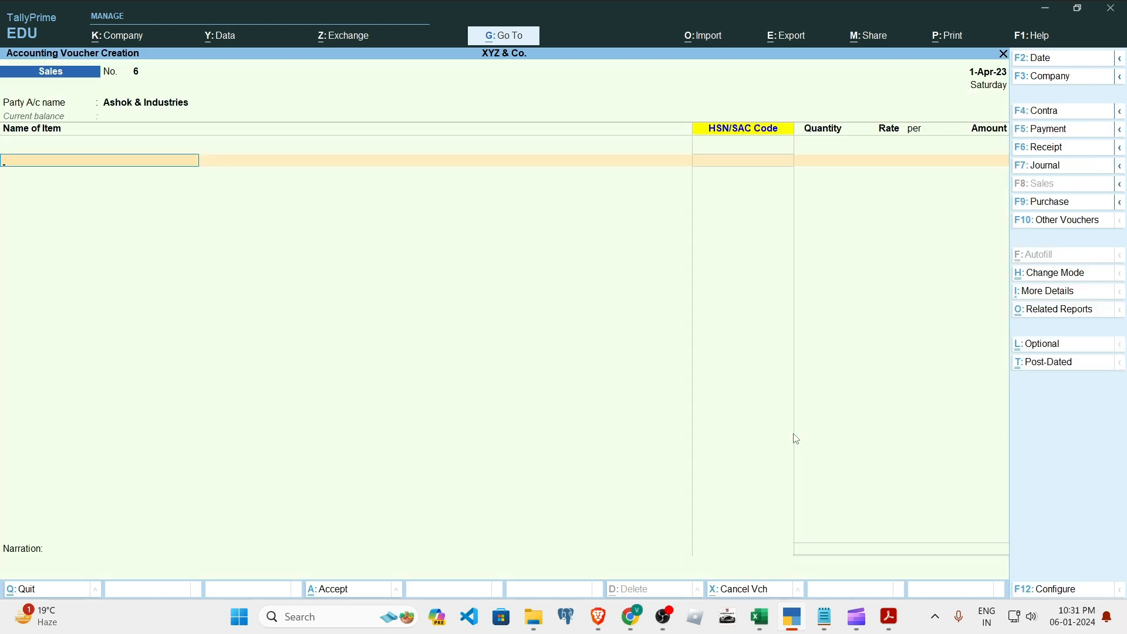
Step: Check the PDF invoice and select Furniture as the voucher's first stock item, with its tracking number as Not Applicable
key("alt+Tab")
key("alt+Tab")
key("Escape")
left_click(889, 614)
key("alt+Tab")
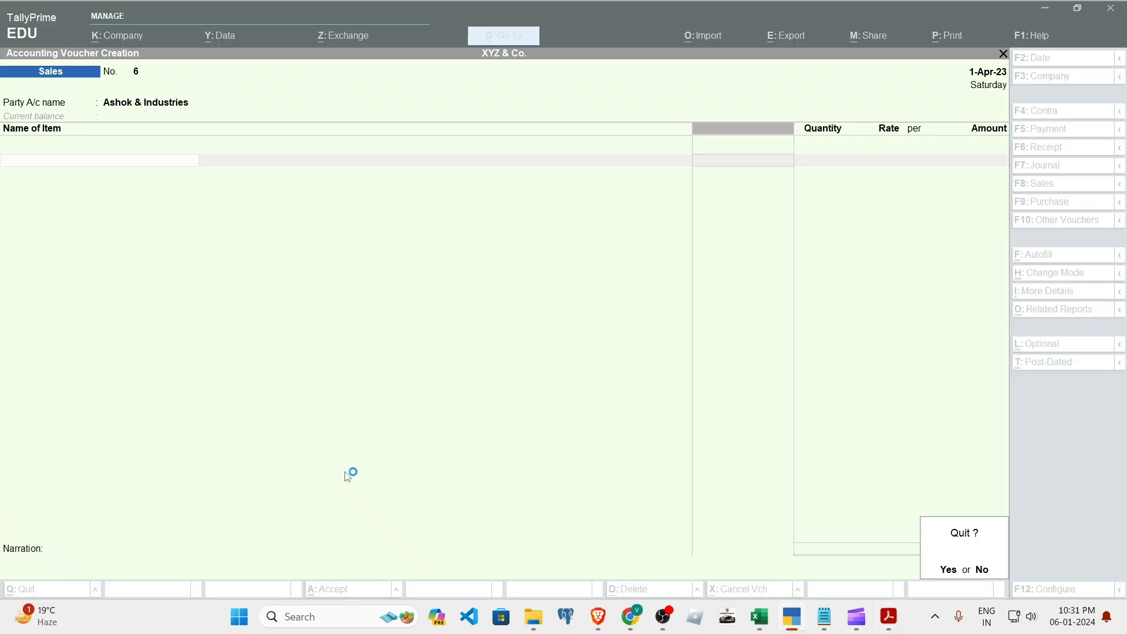
type("nFur")
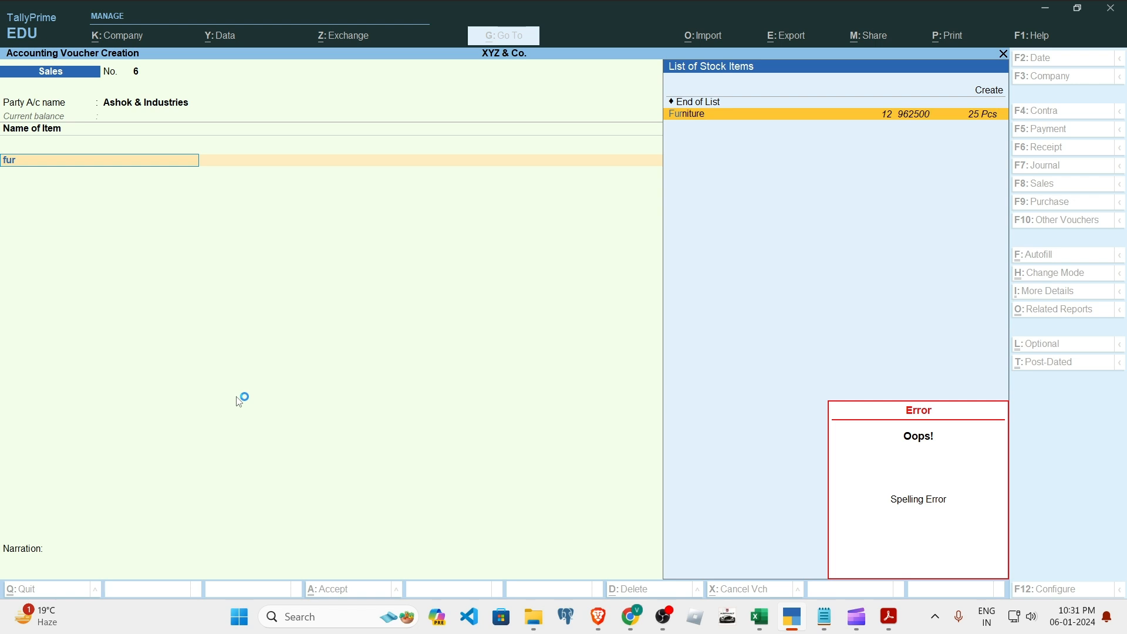
key("Return")
key("Up")
key("Return")
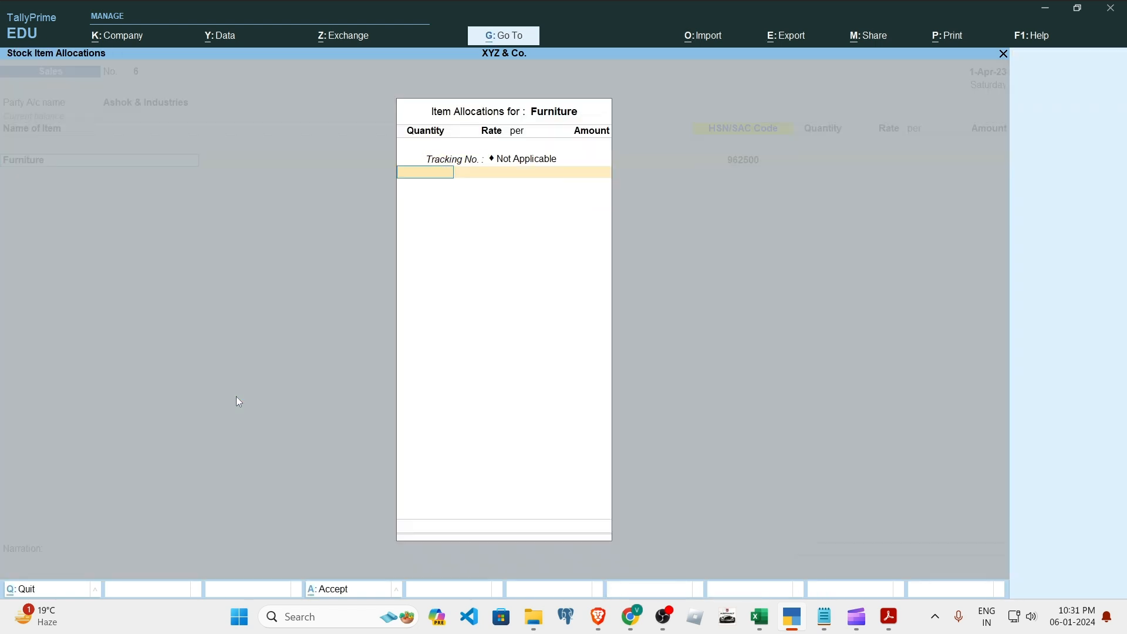
Step: Check Furniture's purchased quantity in the PDF invoice and set its quantity in the TallyPrime item allocation to 10 Pcs
key("alt+Tab")
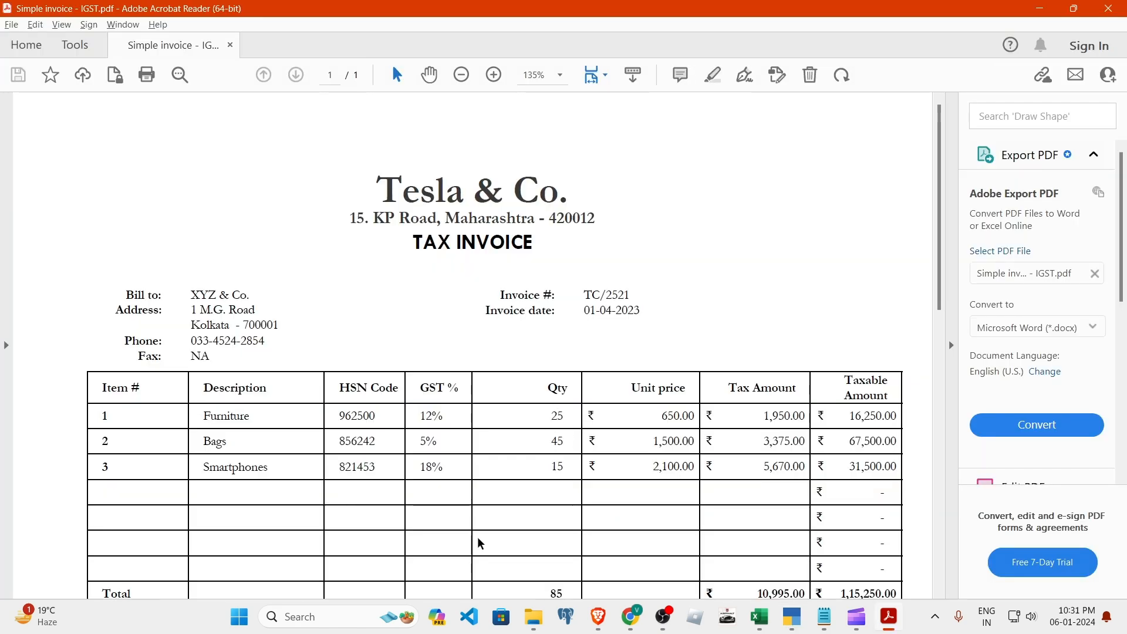
key("alt+Tab")
type("10")
key("Return")
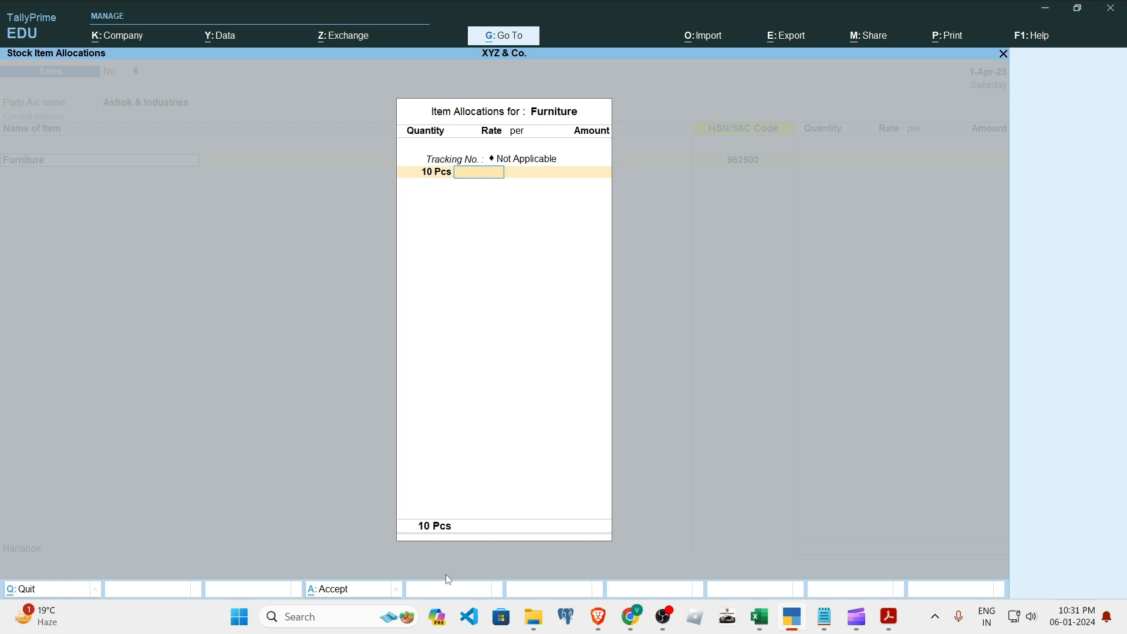
Step: Review Furniture's purchase rate in the stock query, set its selling rate to 900 per Pcs and finish the item allocation
key("alt+Tab")
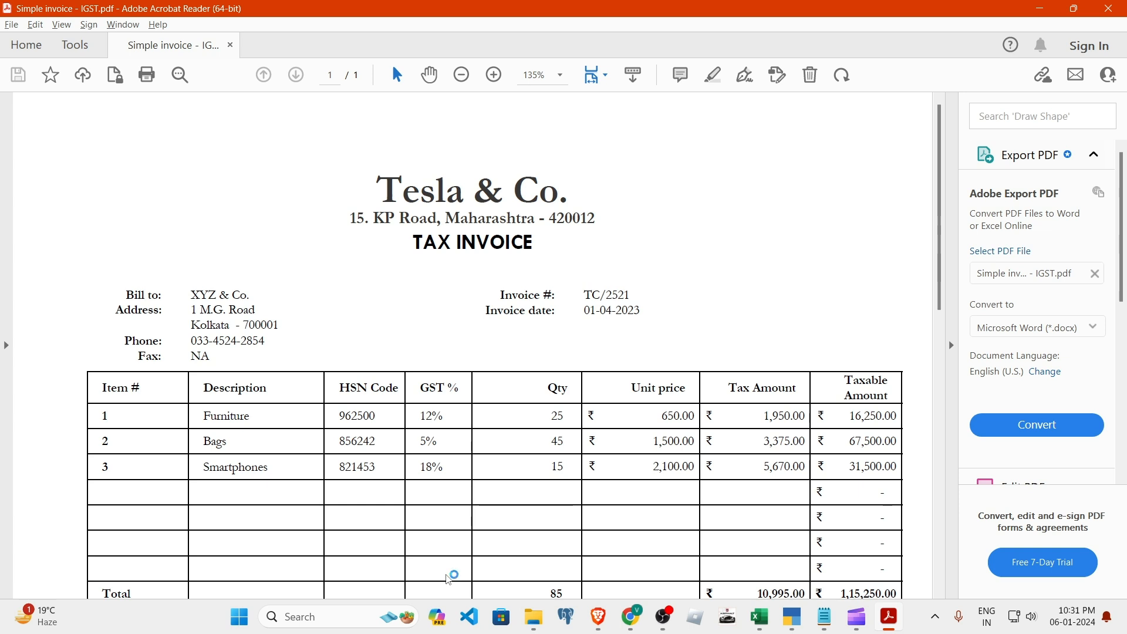
key("alt+Tab")
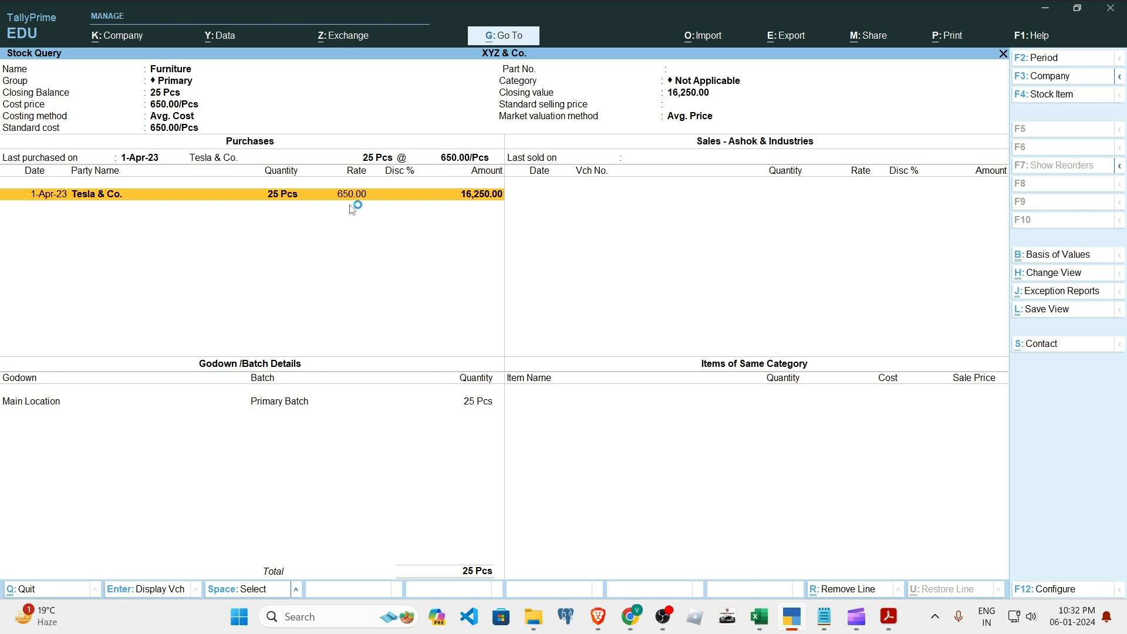
key("Escape")
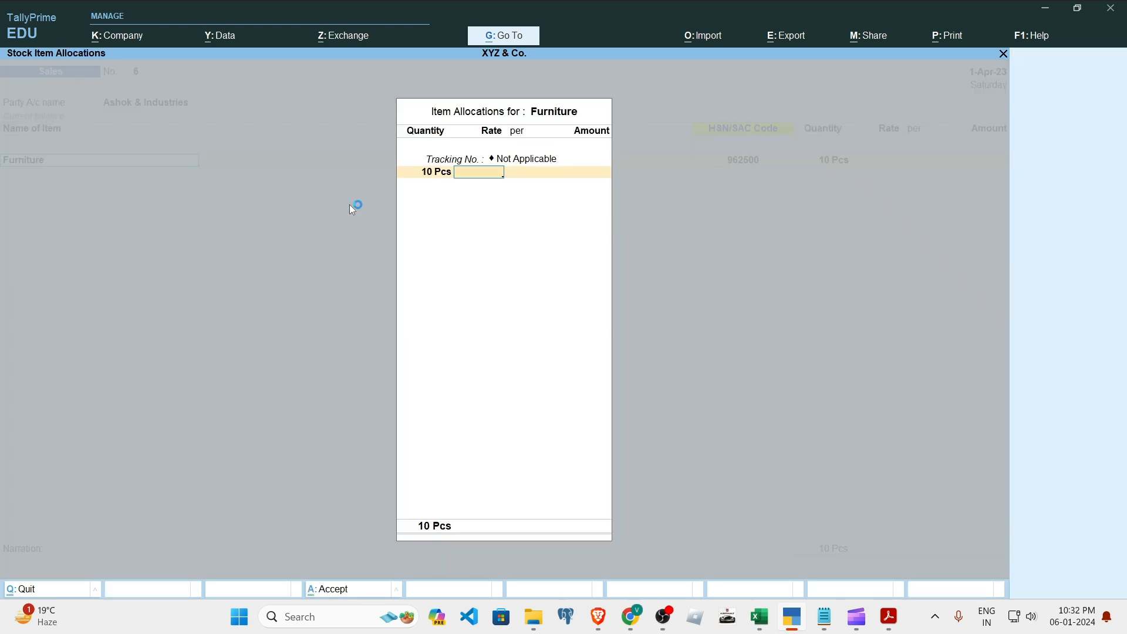
type("900")
key("Return")
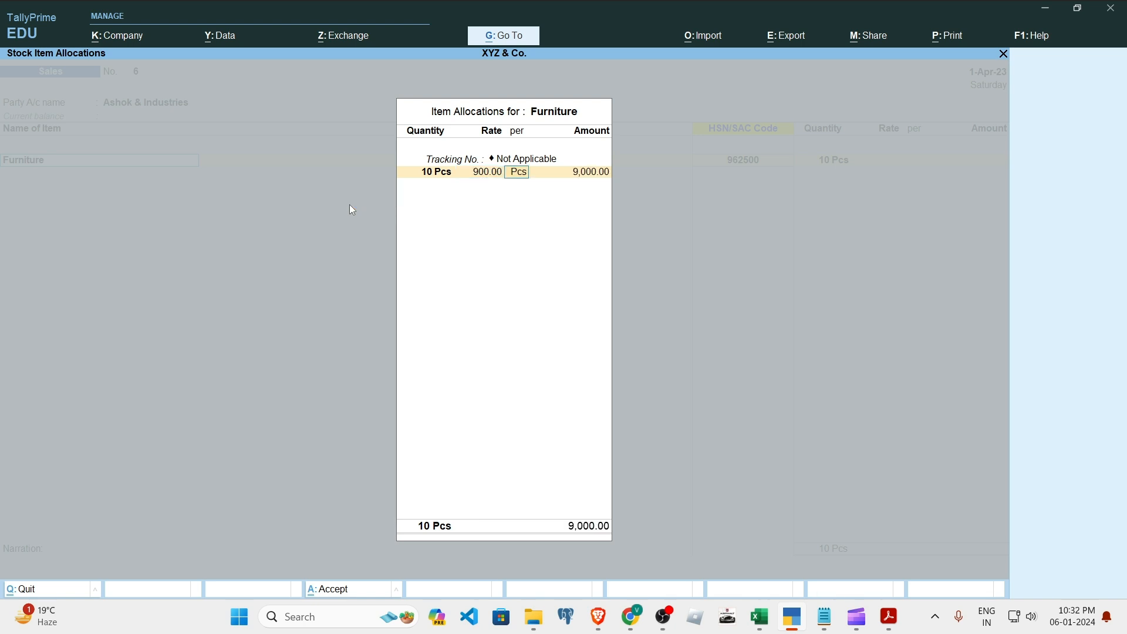
key("Return")
key("Return")
key("Return")
key("Return")
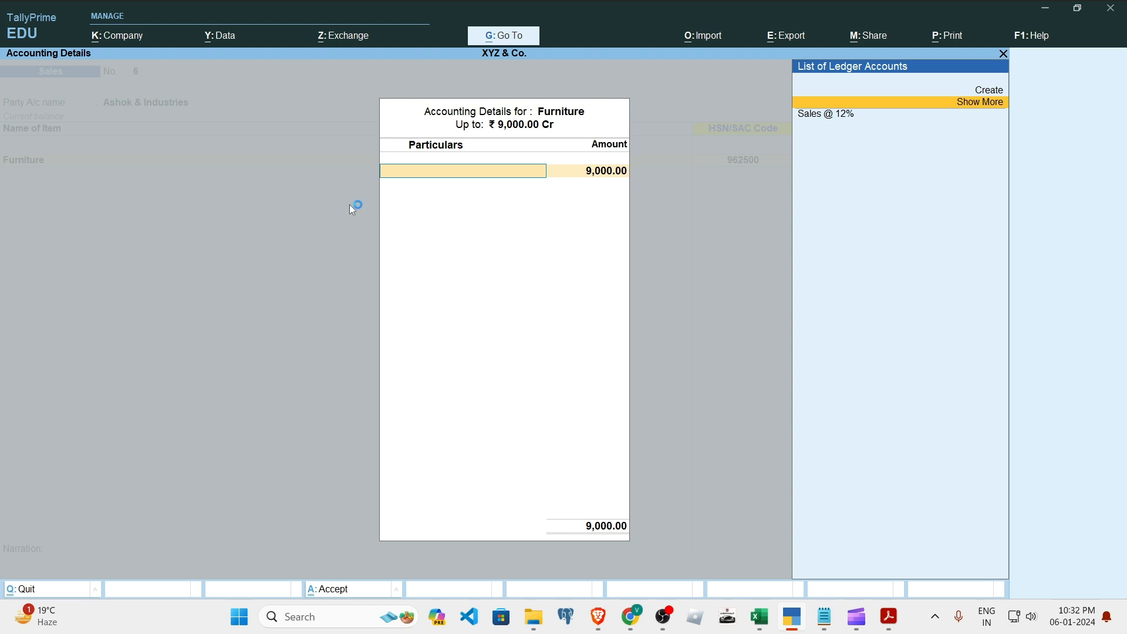
Step: Check the items' GST rates in the PDF invoice and allocate Furniture's full amount to the Sales @ 12% ledger in TallyPrime
left_click(888, 618)
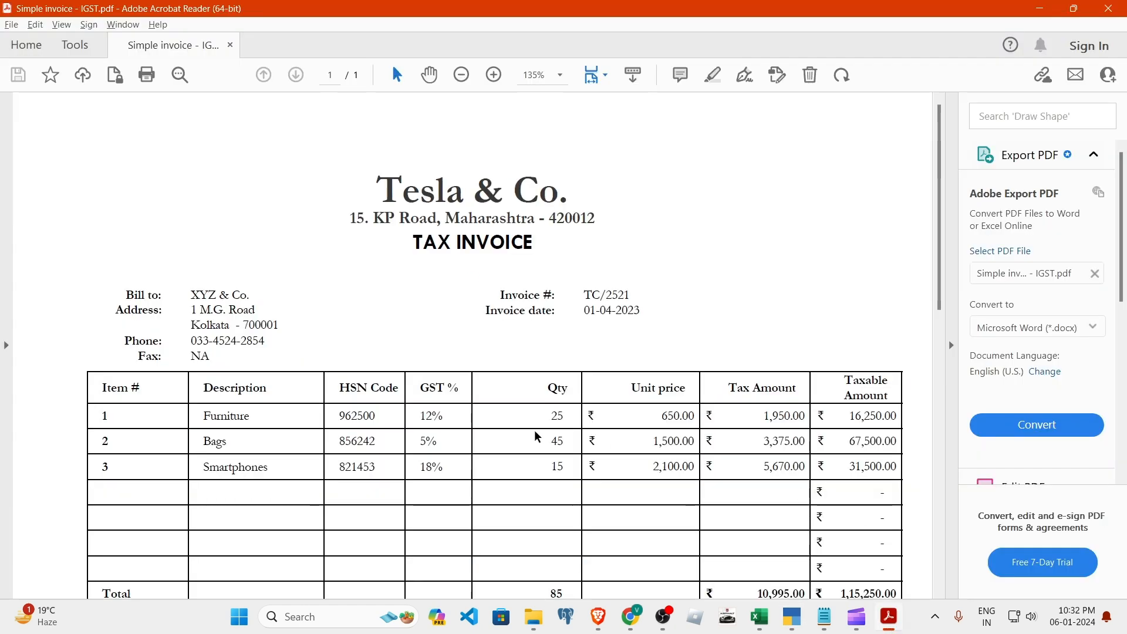
left_click_drag(426, 416, 444, 416)
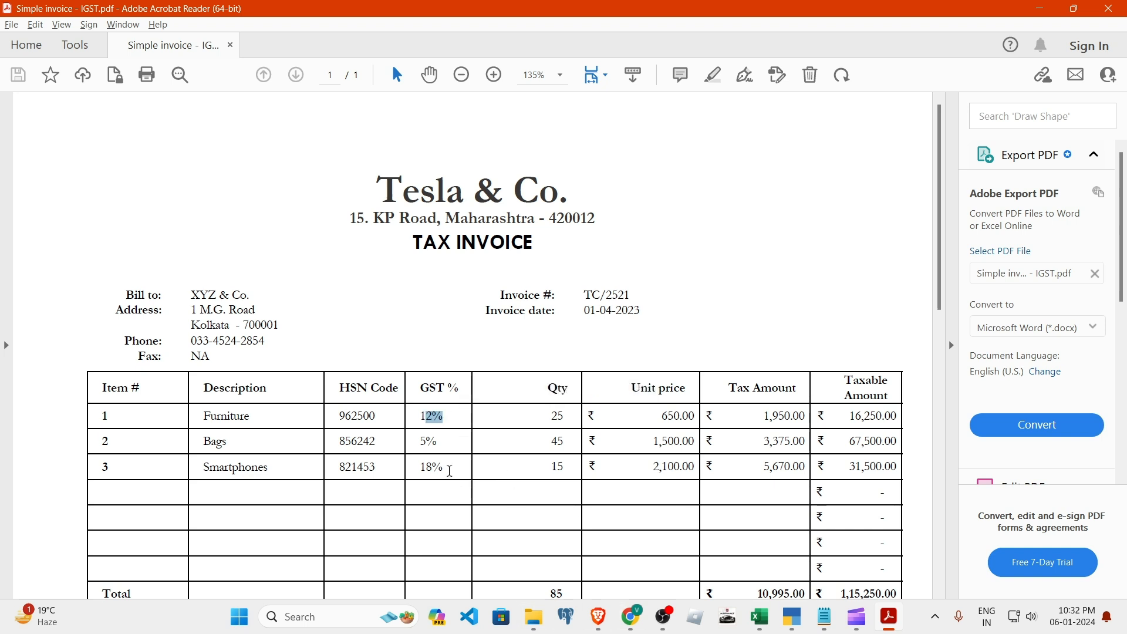
left_click_drag(450, 472, 446, 439)
left_click(266, 455)
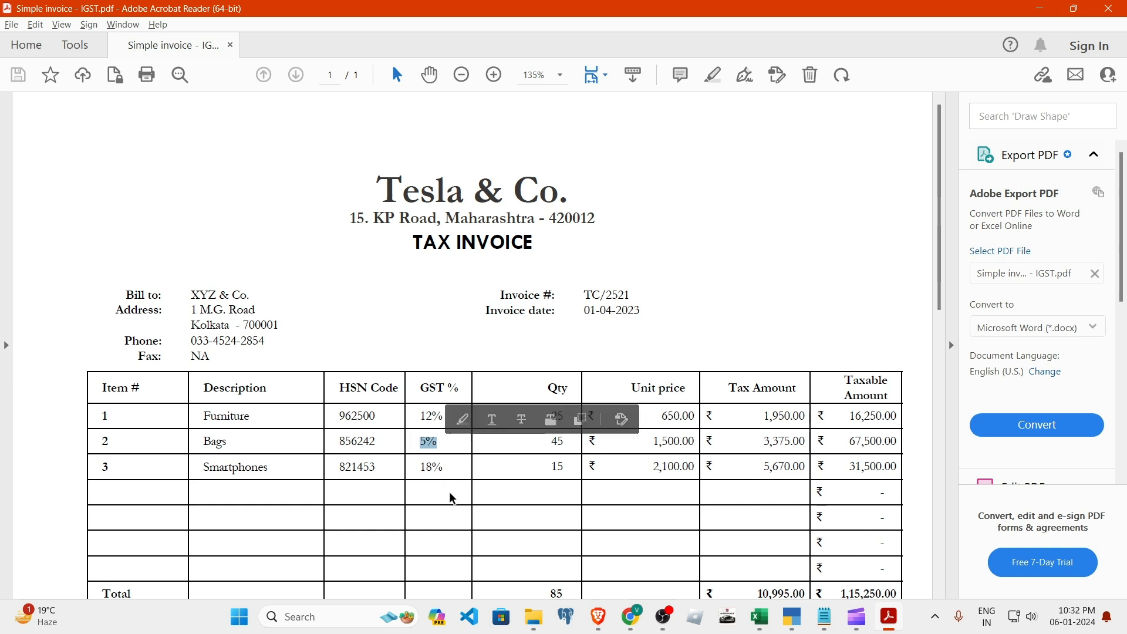
left_click_drag(417, 467, 444, 470)
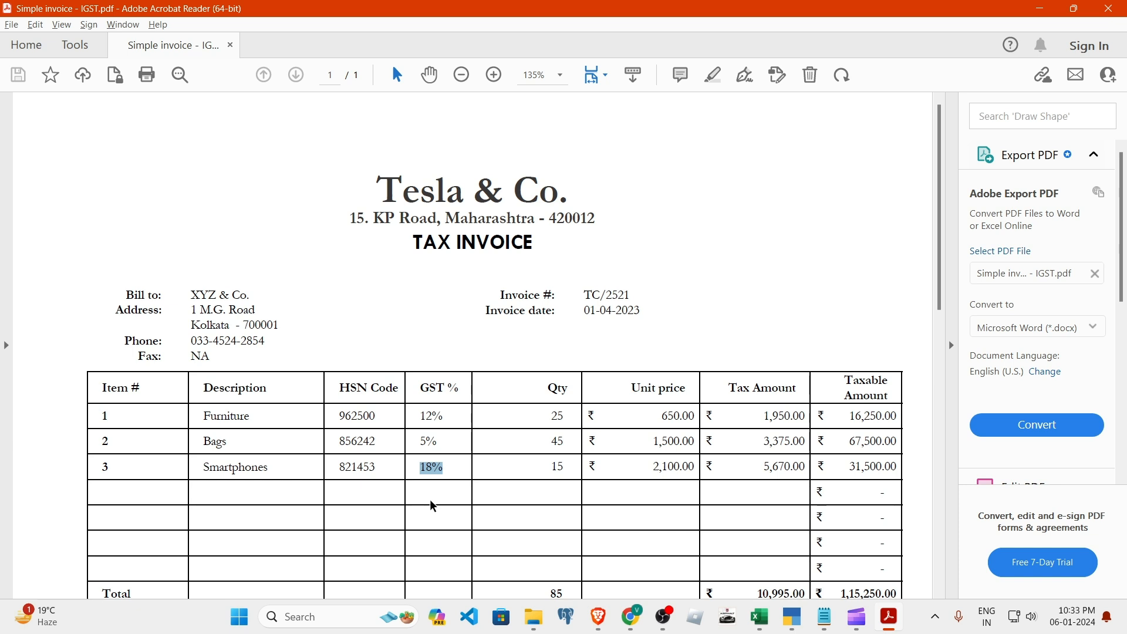
left_click_drag(417, 415, 452, 414)
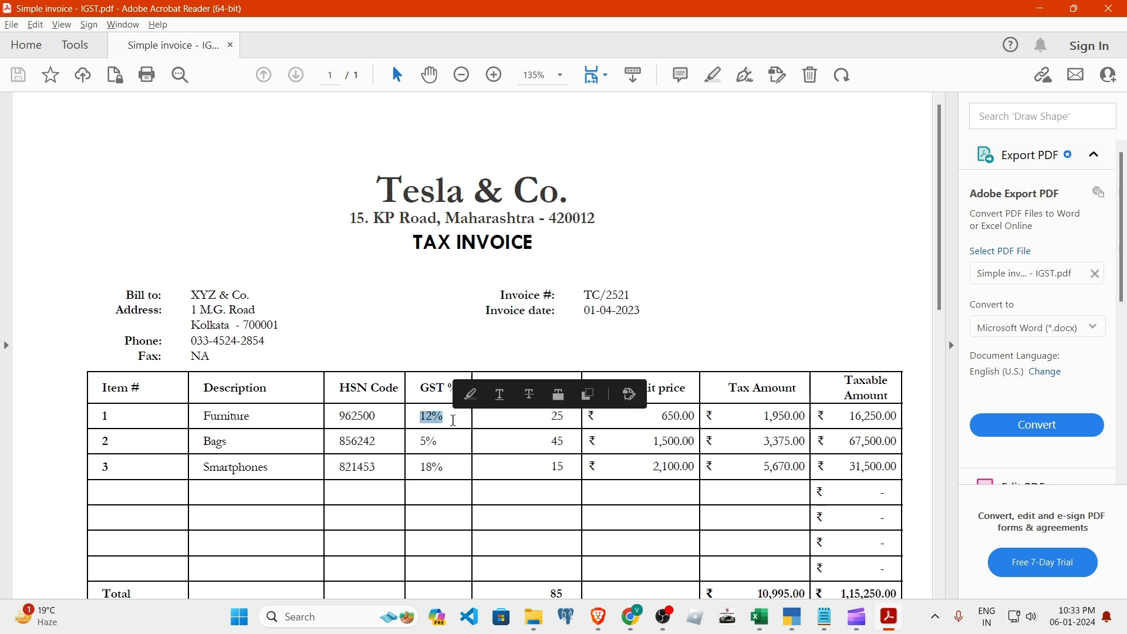
key("alt+Tab")
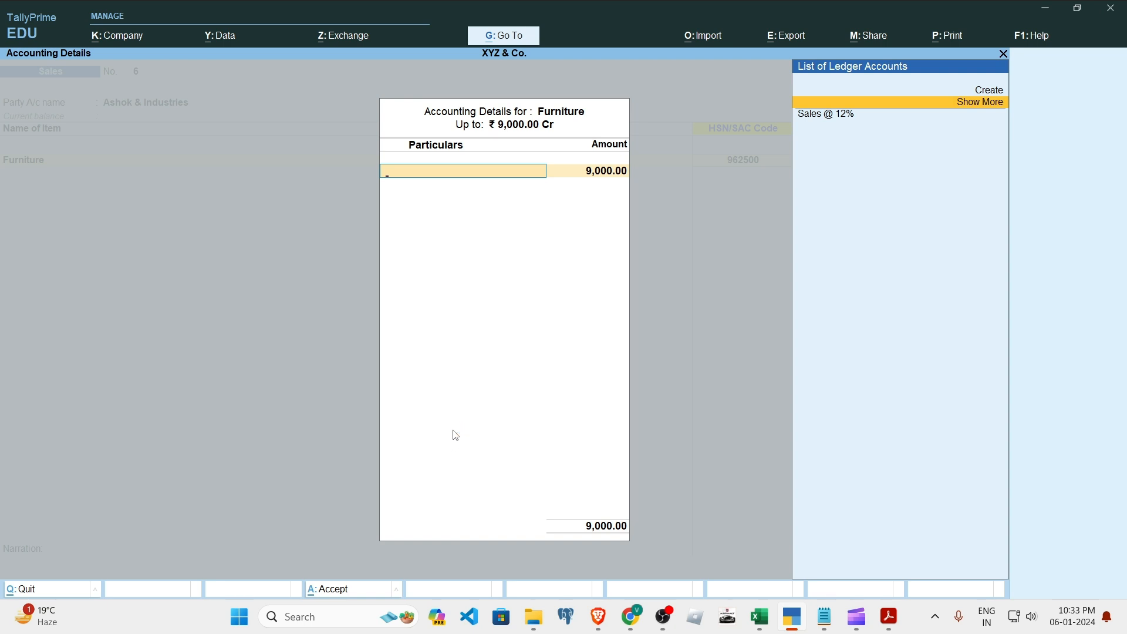
key("Down")
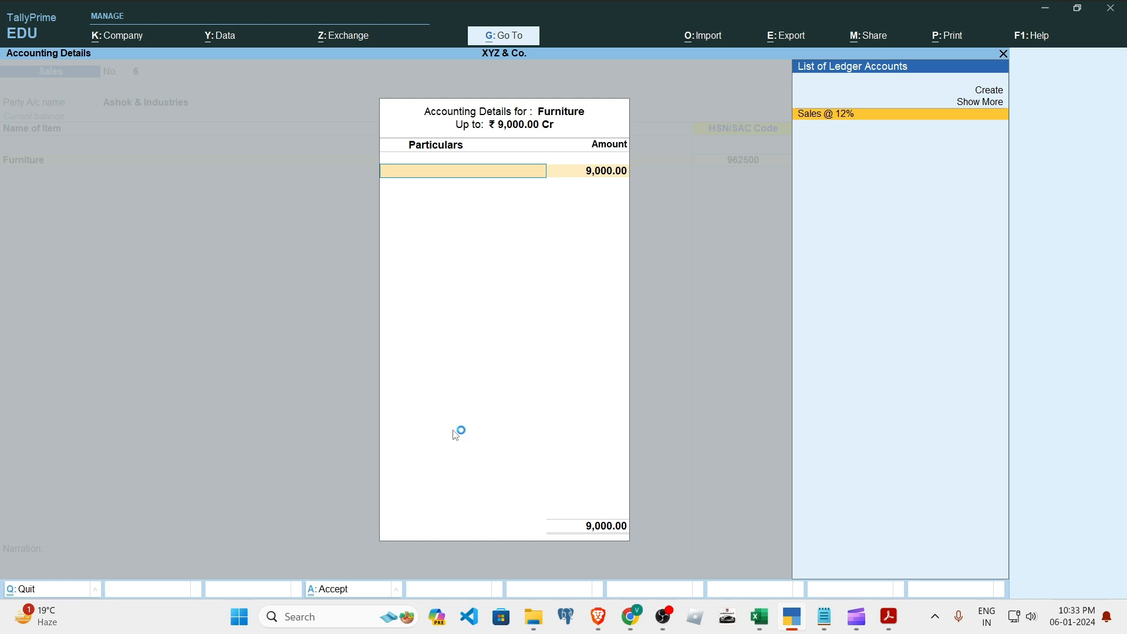
key("Return")
key("Return")
key("Return")
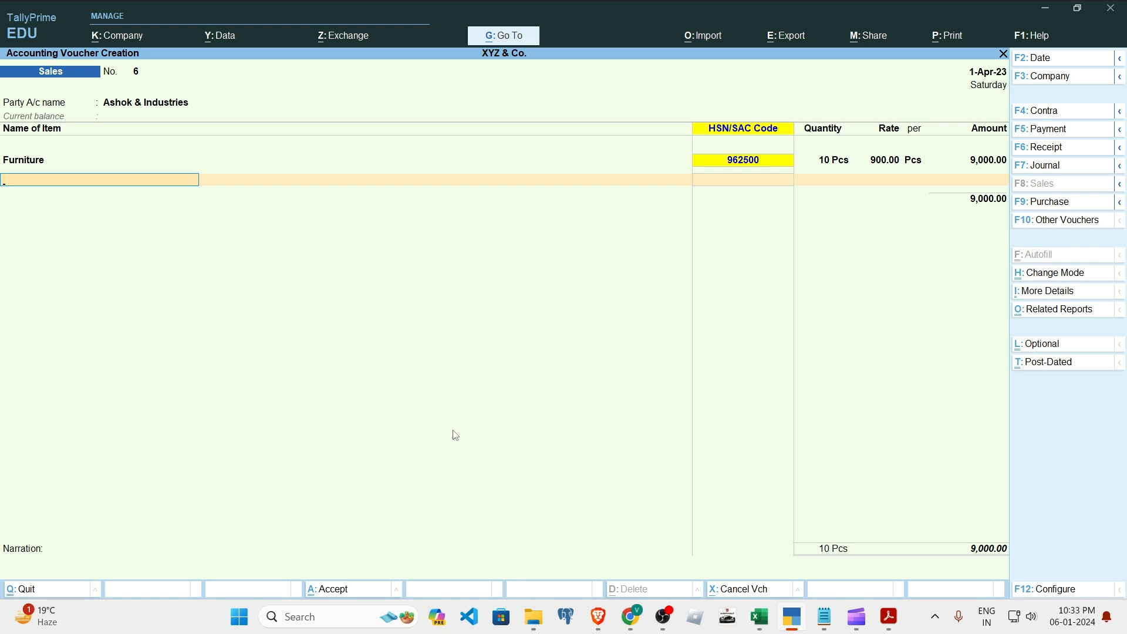
Step: Add Bags as the voucher's second stock item, with its tracking number as Not Applicable
key("alt+Tab")
key("alt+Tab")
type("Bag")
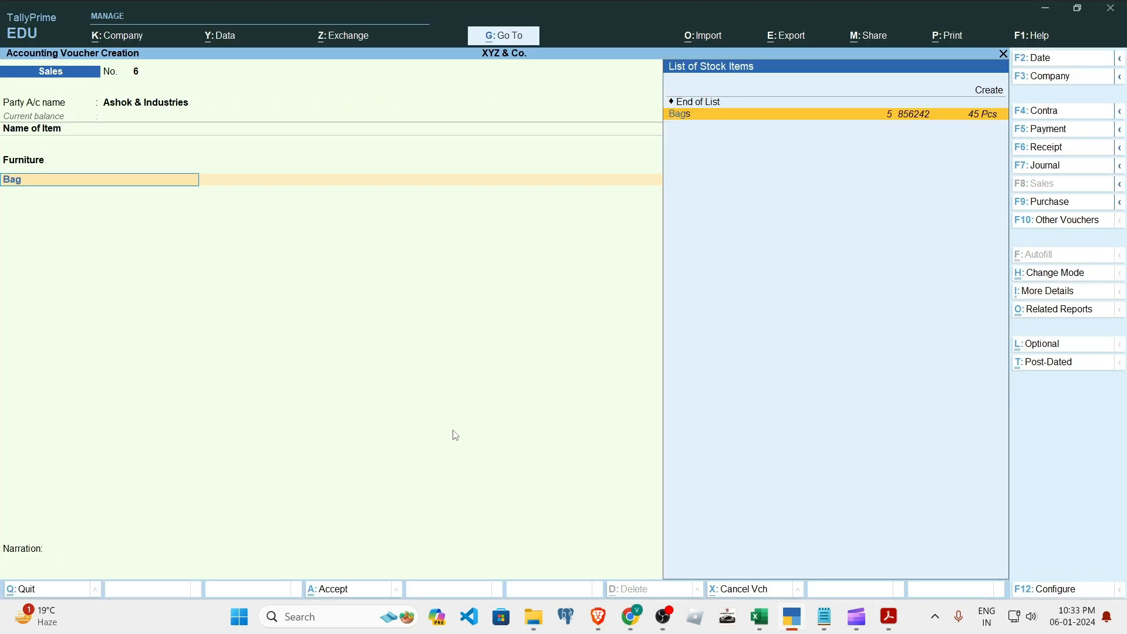
key("Return")
key("Up")
key("Return")
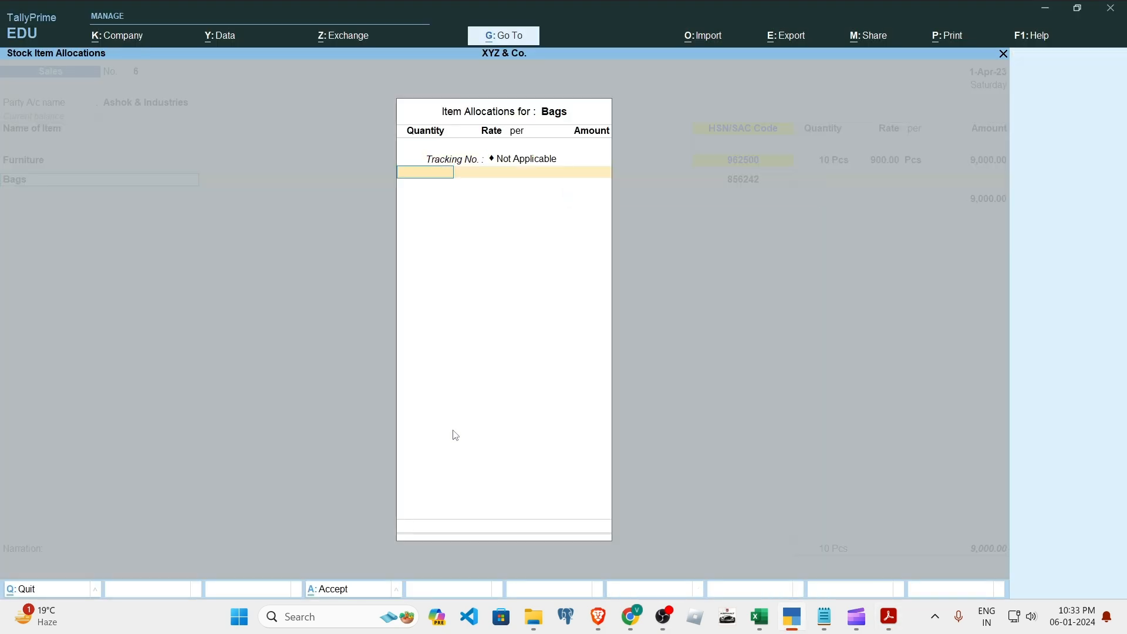
Step: Check the purchased quantity of Bags in the PDF invoice and set the quantity in the TallyPrime item allocation to 25 Pcs
key("alt+Tab")
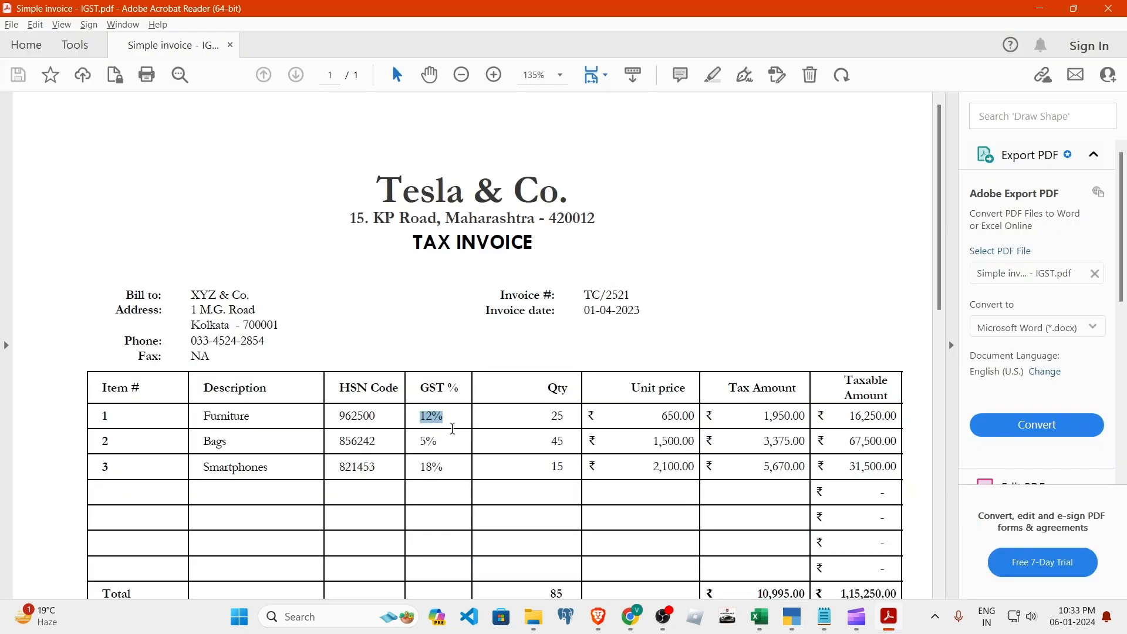
key("alt+Tab")
type("25")
key("Return")
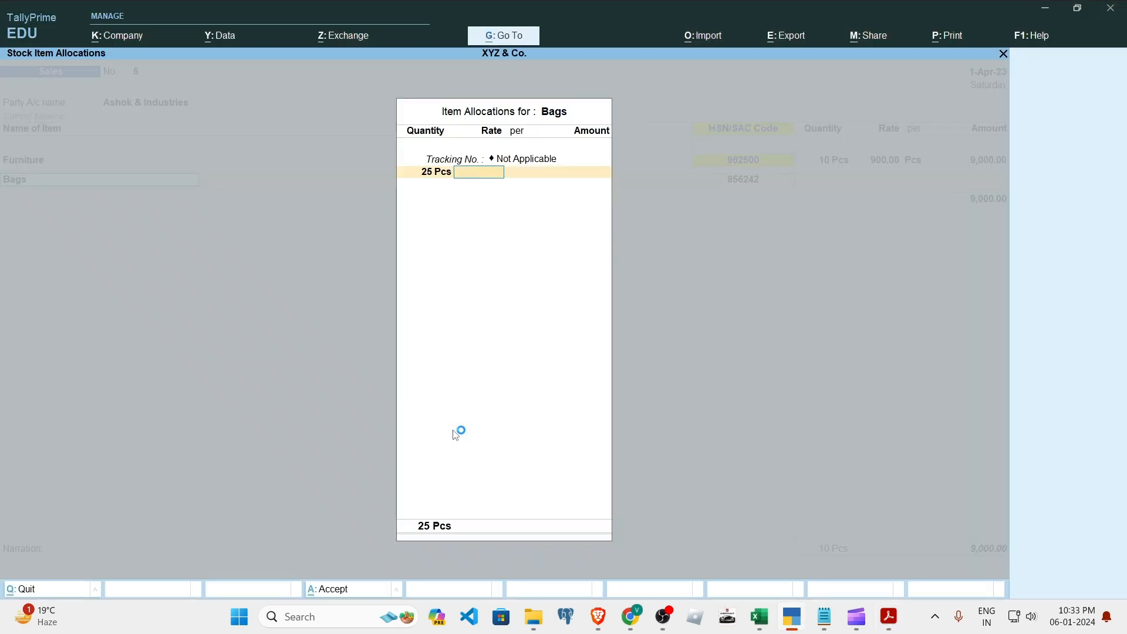
Step: Review the purchase rate of Bags in the stock query, set the selling rate to 2,100 per Pcs and finish the allocation
key("alt+s")
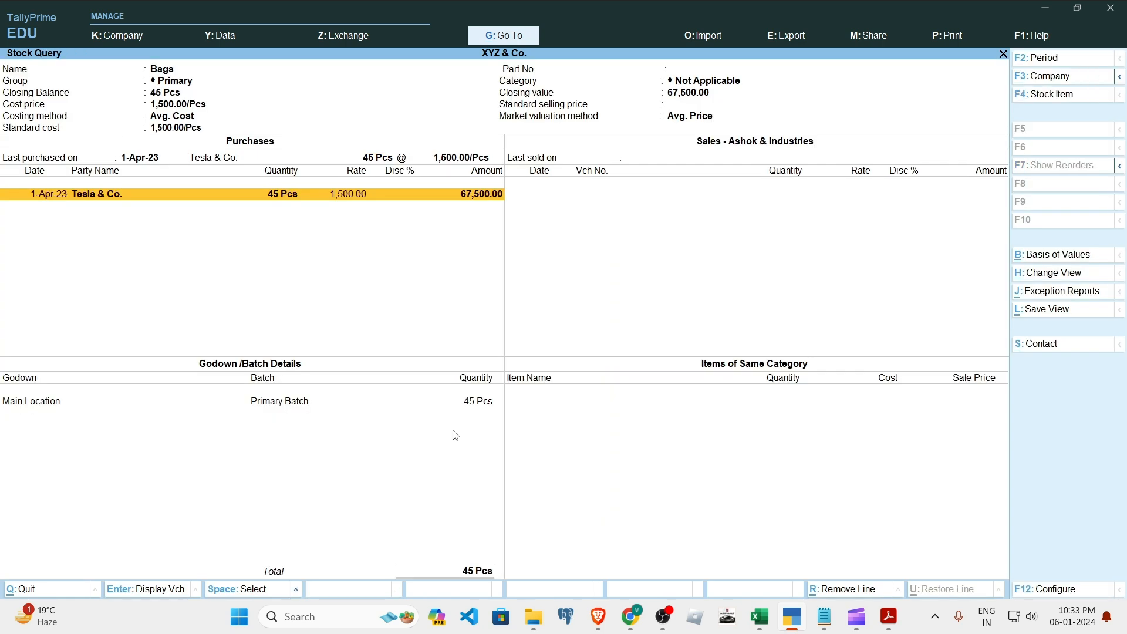
key("Escape")
type("2,100")
key("Return")
key("Return")
key("Return")
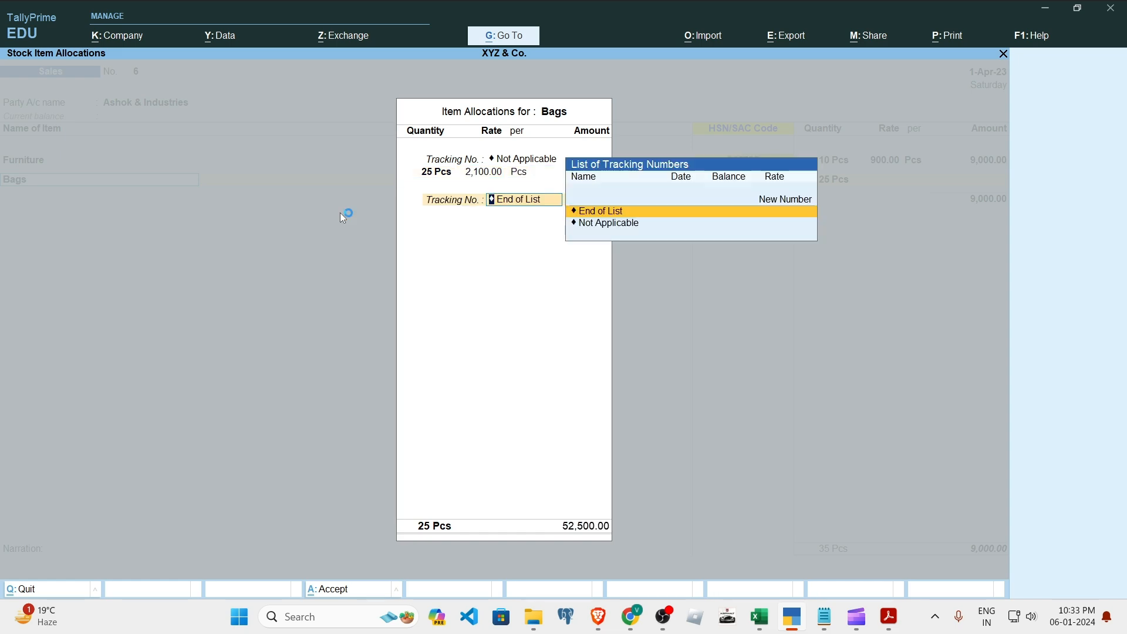
key("Return")
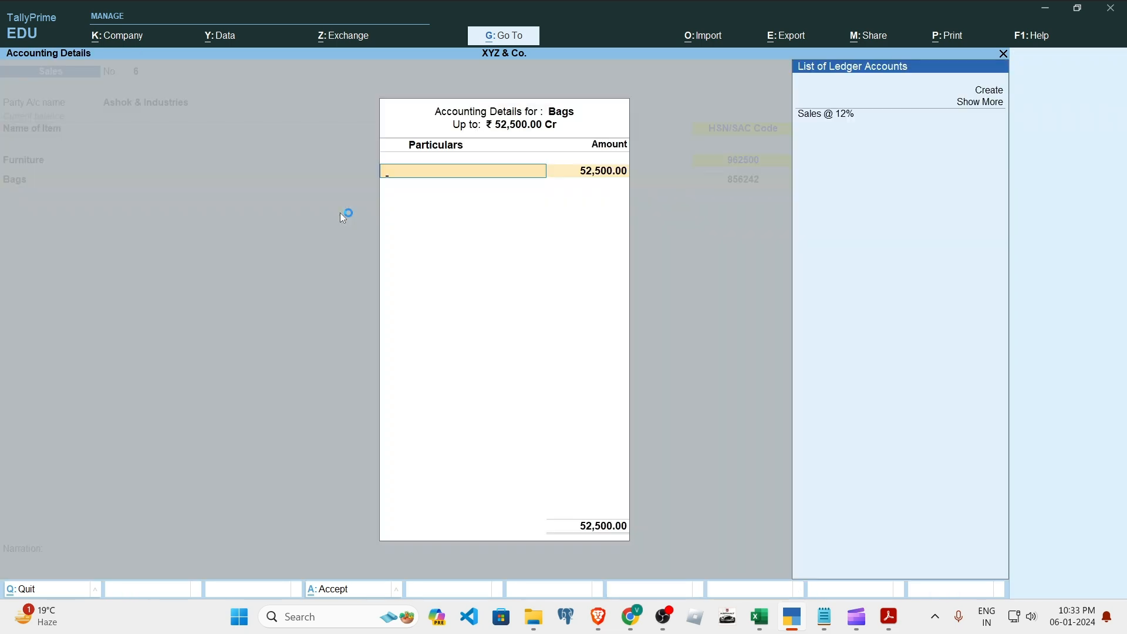
Step: Check the GST rate of Bags in the PDF invoice and start a new TallyPrime ledger named Sales @ 5% under Sales Accounts
key("alt+Tab")
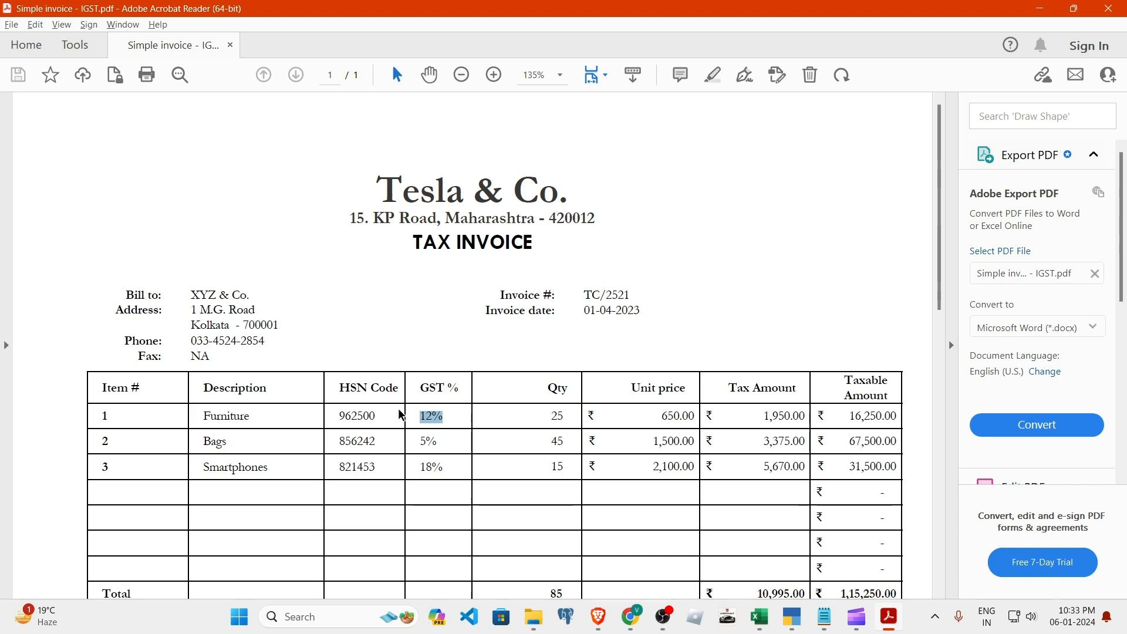
left_click_drag(418, 441, 456, 450)
key("alt+Tab")
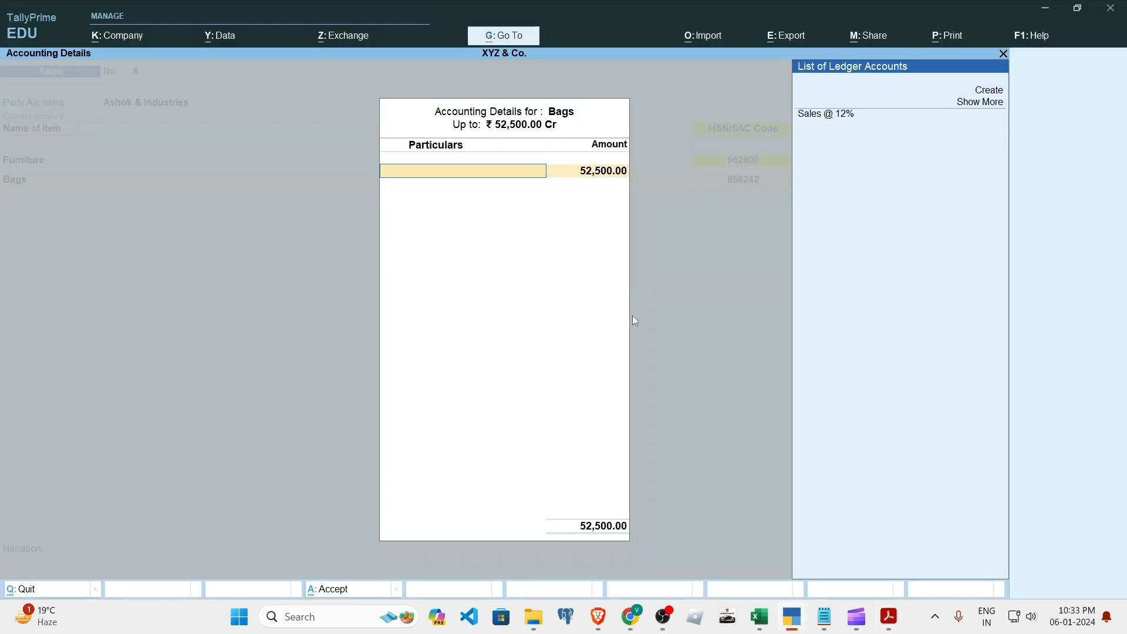
key("Down")
key("Up")
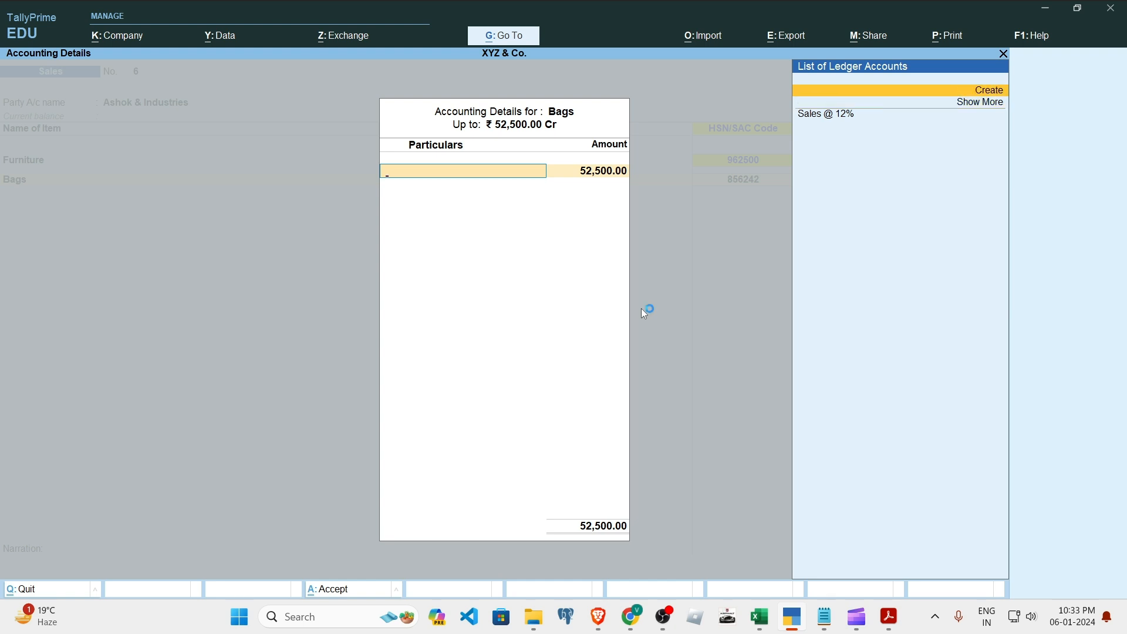
key("Return")
type("Sales @ 5%")
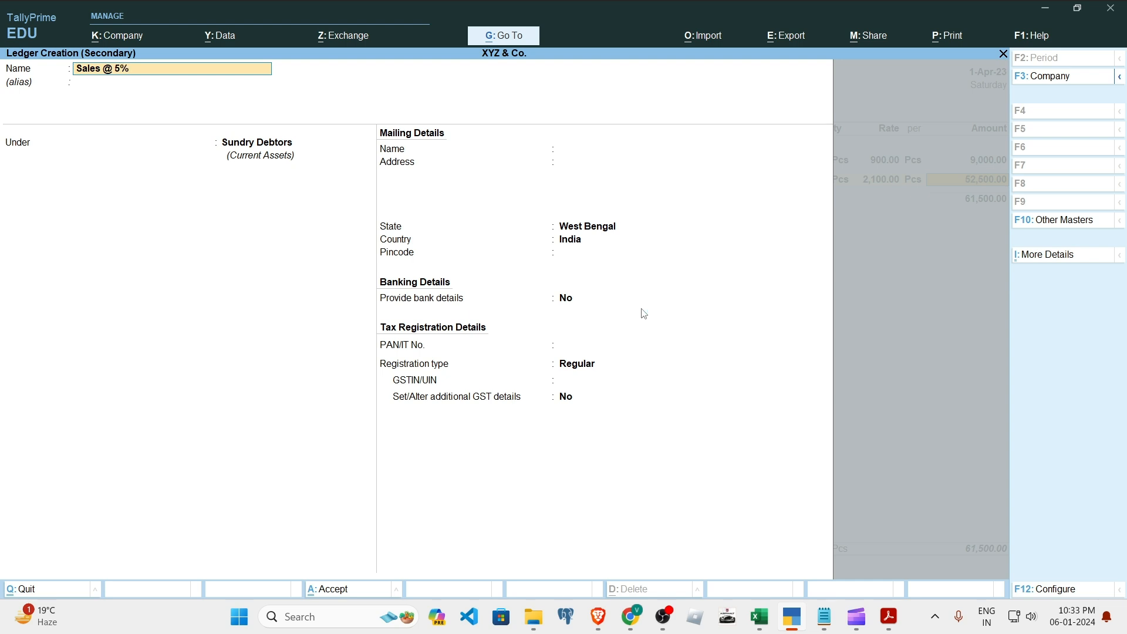
key("Return")
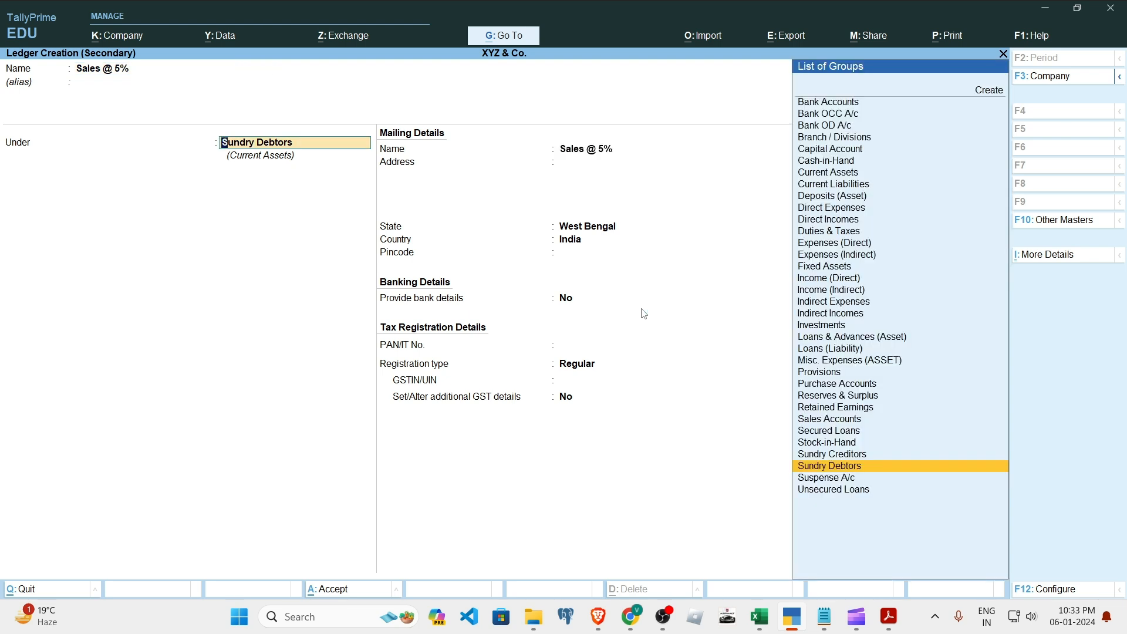
type("Sales")
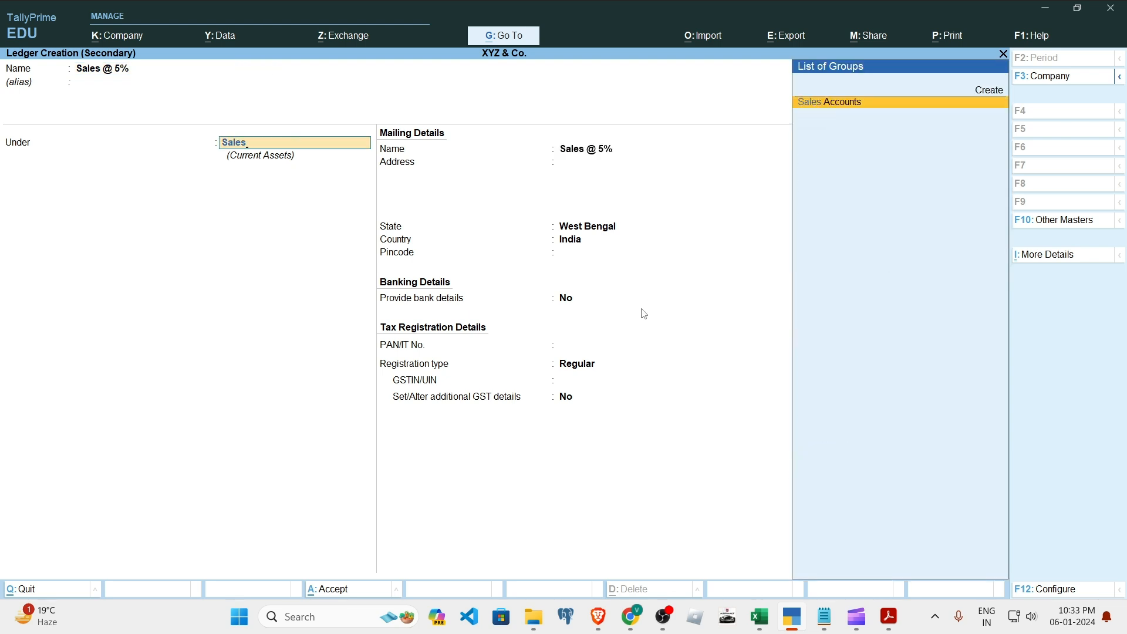
key("Return")
Step: Confirm Sales Accounts as the group of the Sales @ 5% ledger and specify its GST rate details as Taxable at 5%
key("Return")
key("Return")
key("Return")
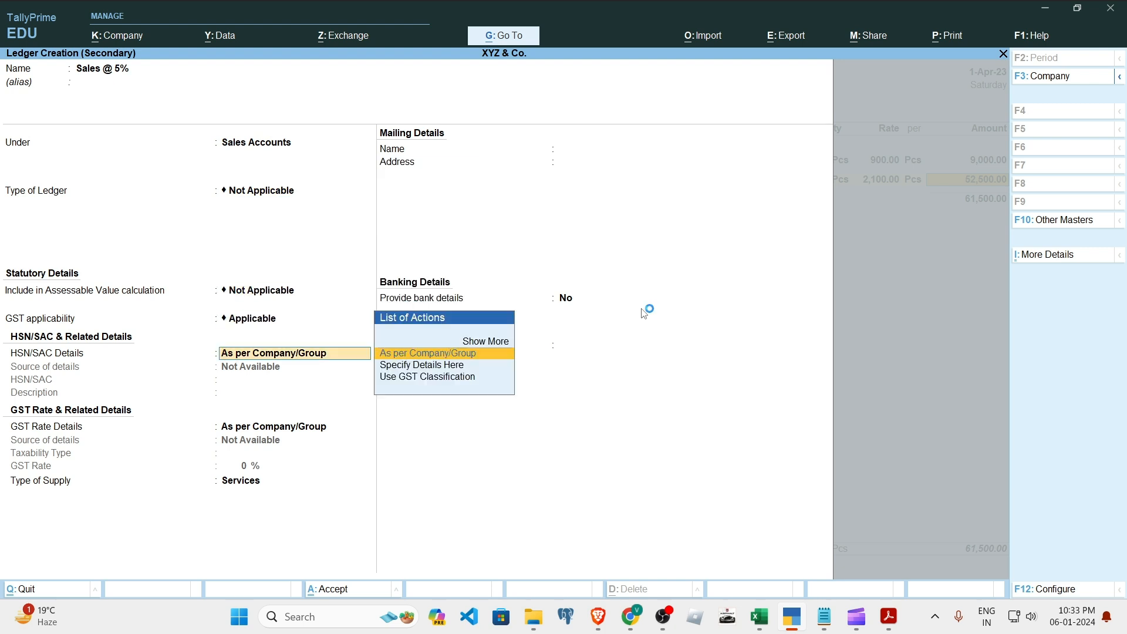
key("Return")
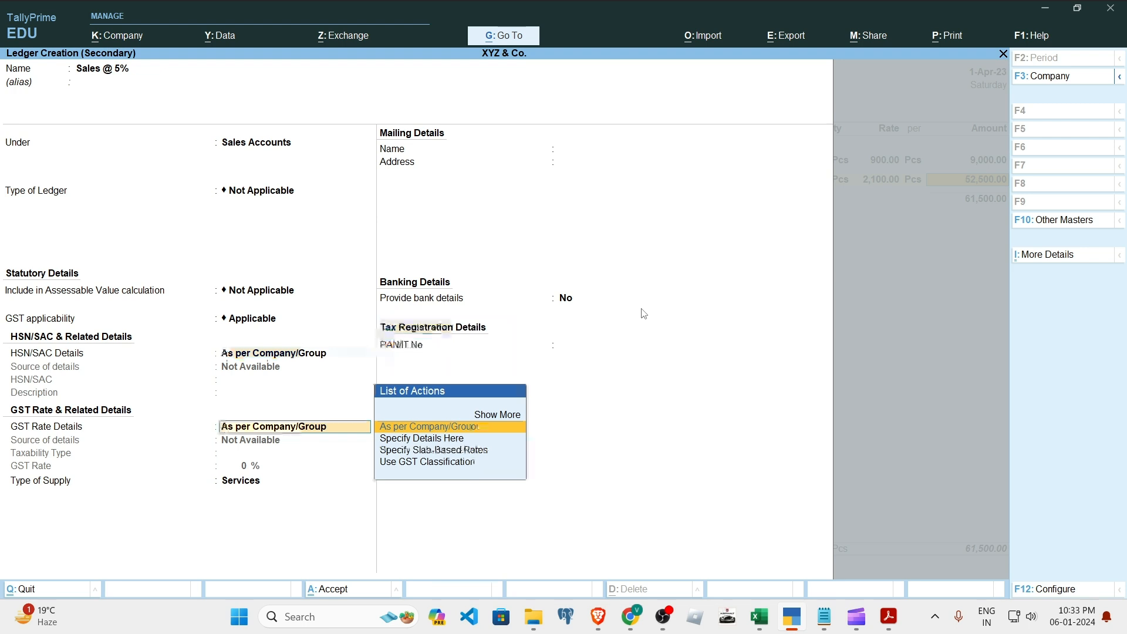
key("Down")
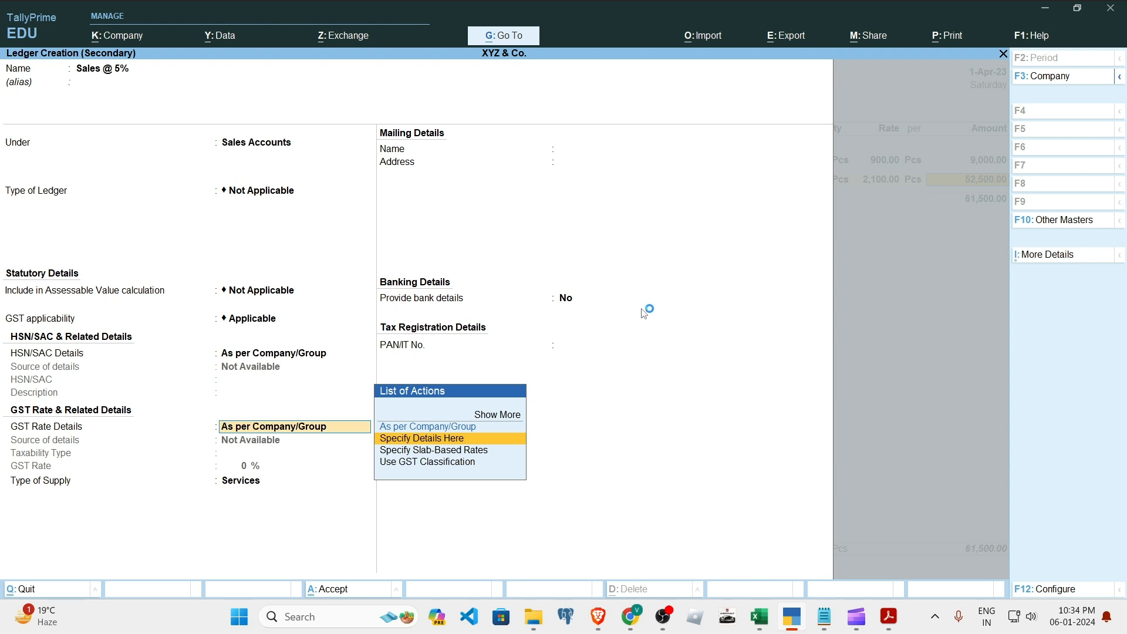
key("Return")
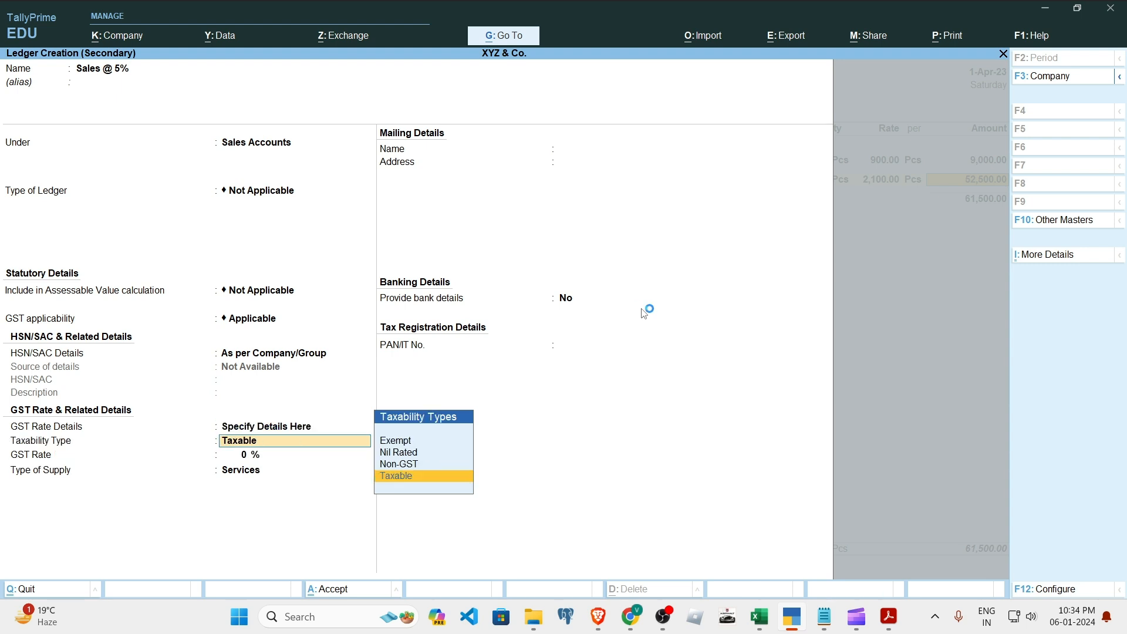
key("Return")
type("5")
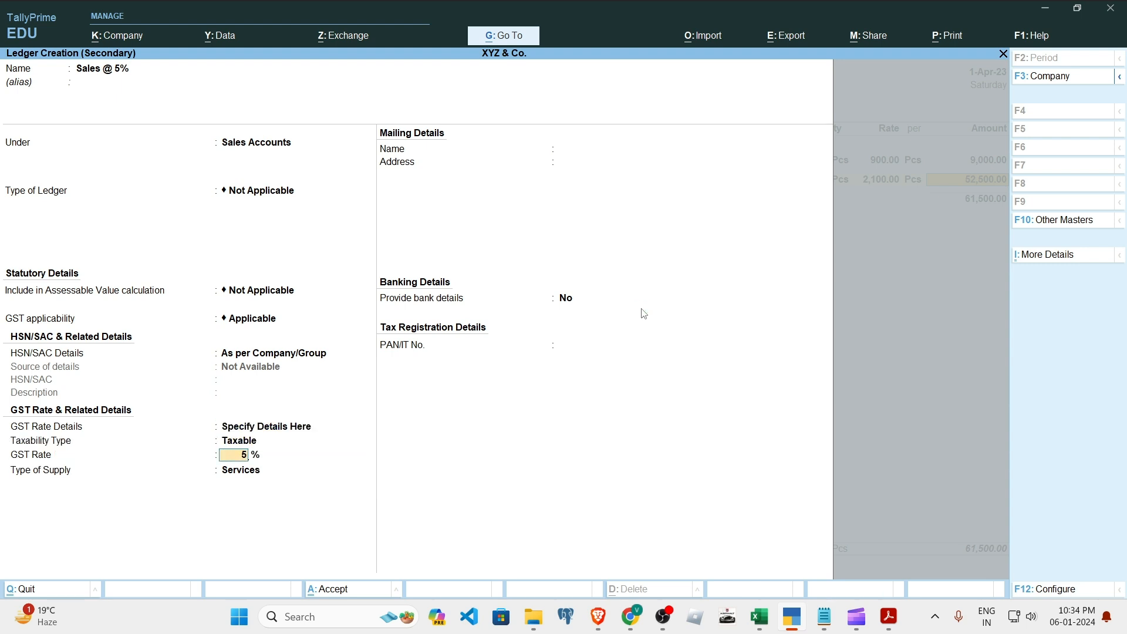
Step: Set the Sales @ 5% ledger's type of supply to Goods, save it and post the full Bags amount to it
key("Return")
key("Up")
key("Return")
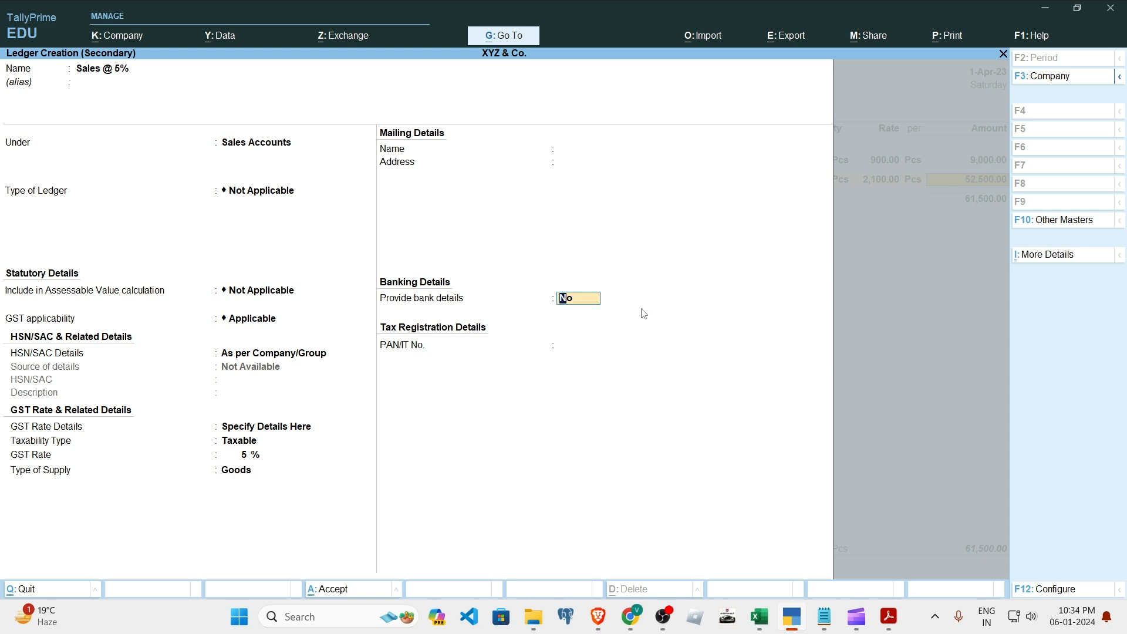
key("ctrl+a")
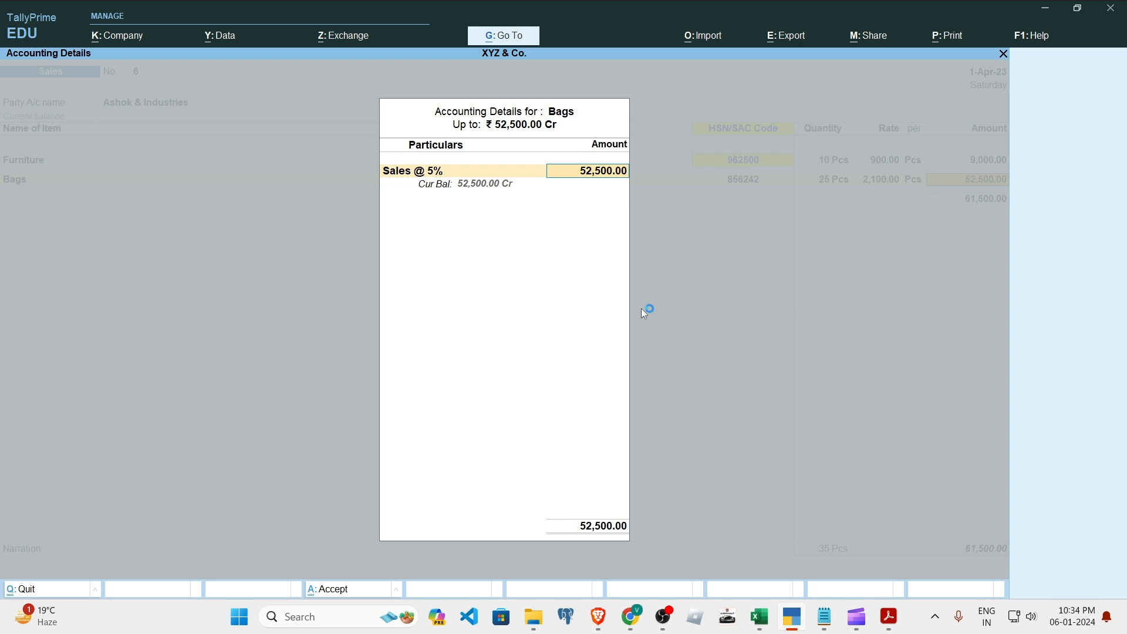
key("Return")
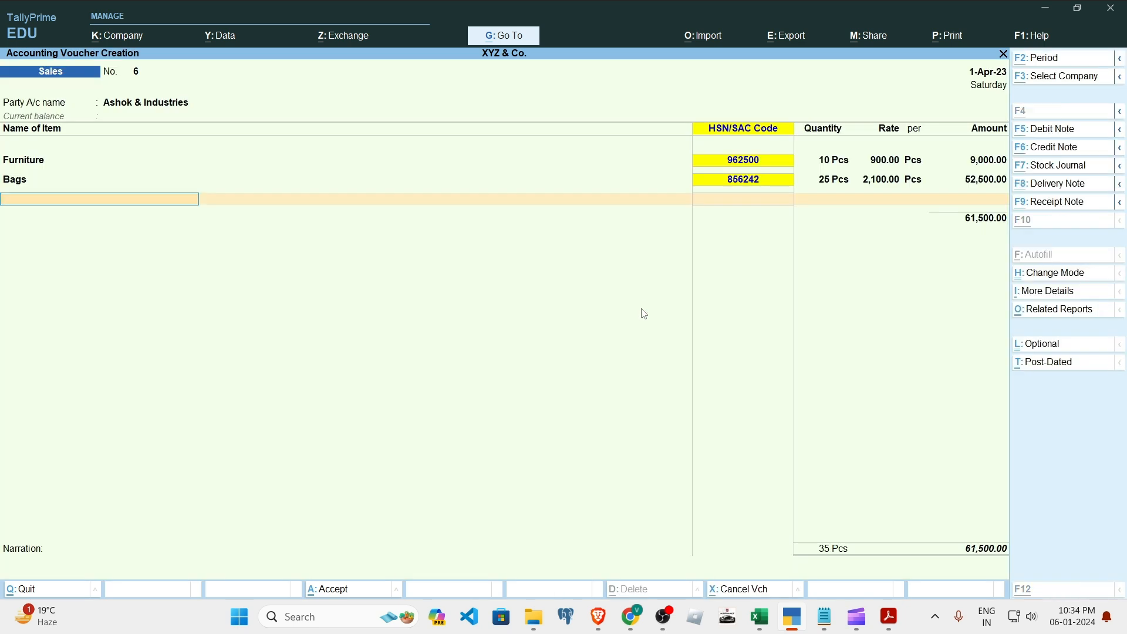
Step: Add Smartphones as the voucher's third stock item, with its tracking number as Not Applicable
key("alt+Tab")
key("alt+Tab")
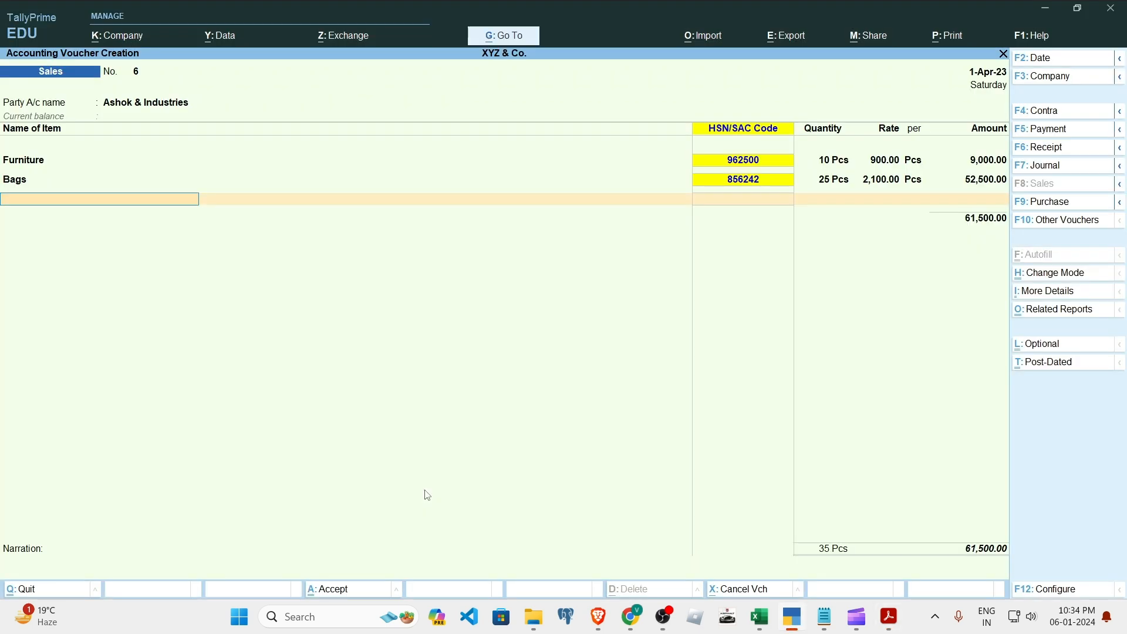
type("Sm")
key("Return")
key("Up")
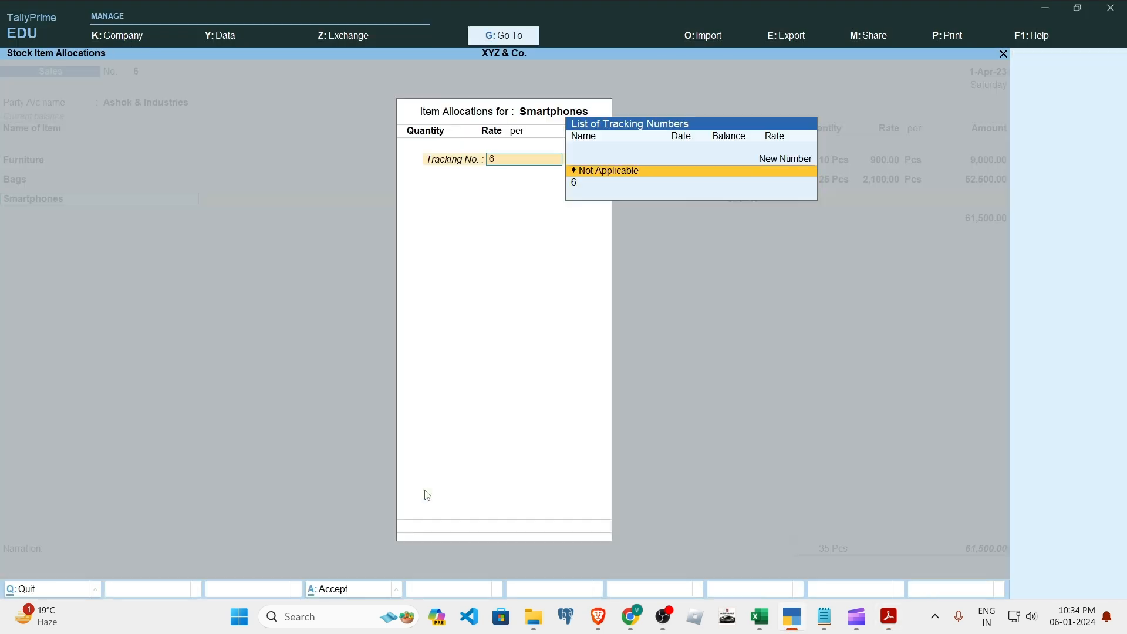
key("Return")
Step: Check the purchased quantity of Smartphones in the PDF invoice and set the quantity in the TallyPrime item allocation to 10 Pcs
key("alt+Tab")
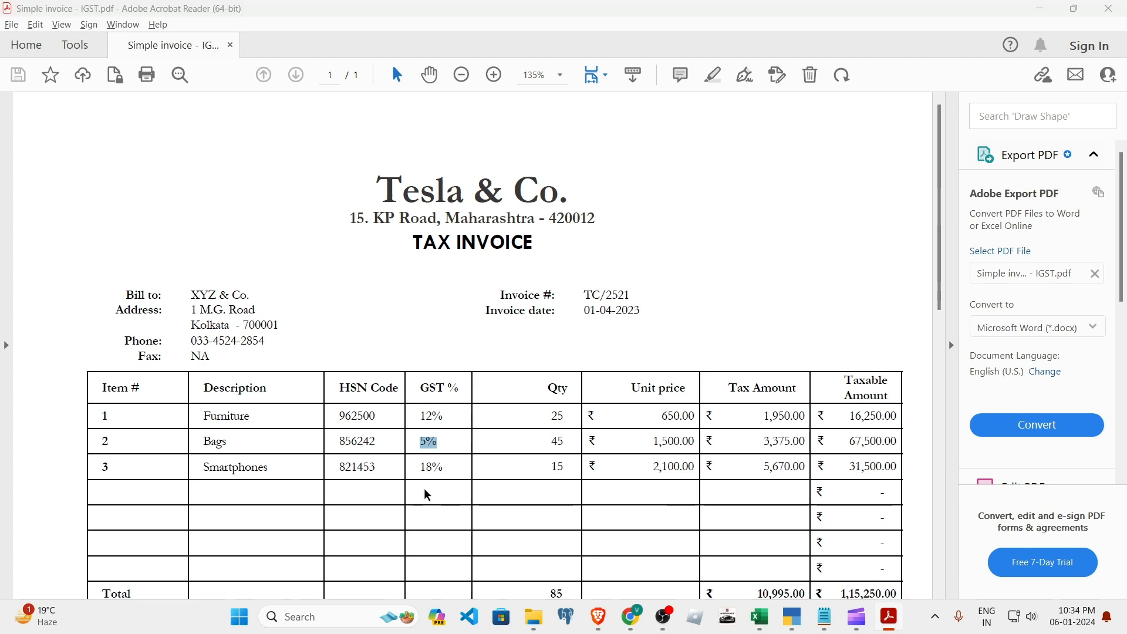
key("alt+Tab")
type("10")
key("Return")
Step: Review the purchase rate of Smartphones in the stock query, set the selling rate to 2,800 per Pcs and finish the allocation
key("alt+Tab")
key("alt+Tab")
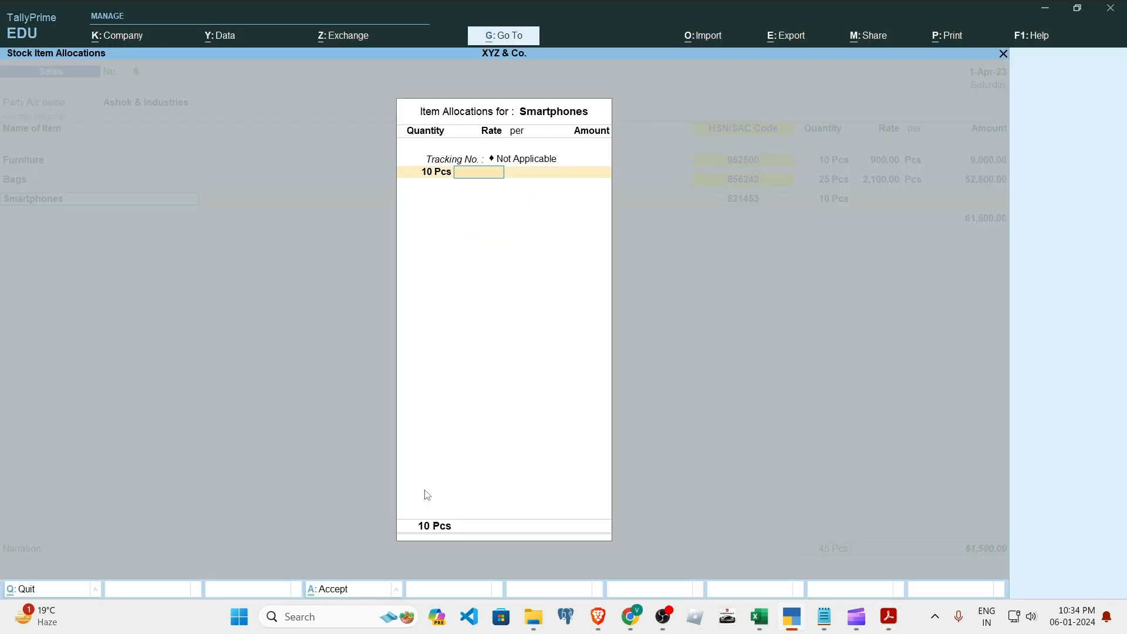
key("alt+s")
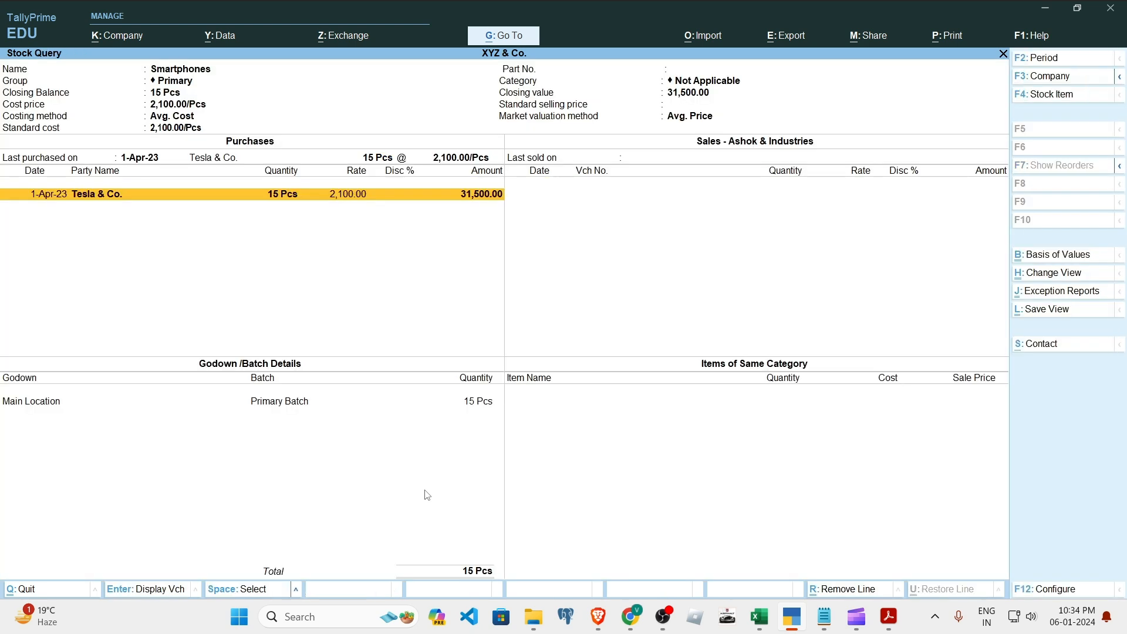
key("Escape")
type("2")
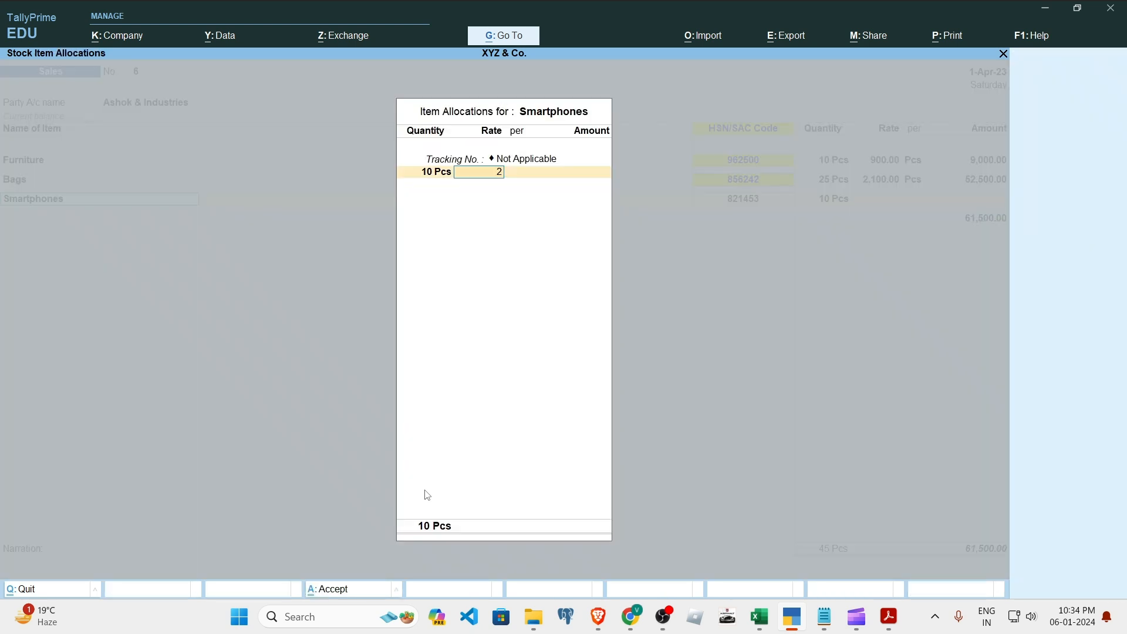
type(",800")
key("Return")
key("Return")
key("Return")
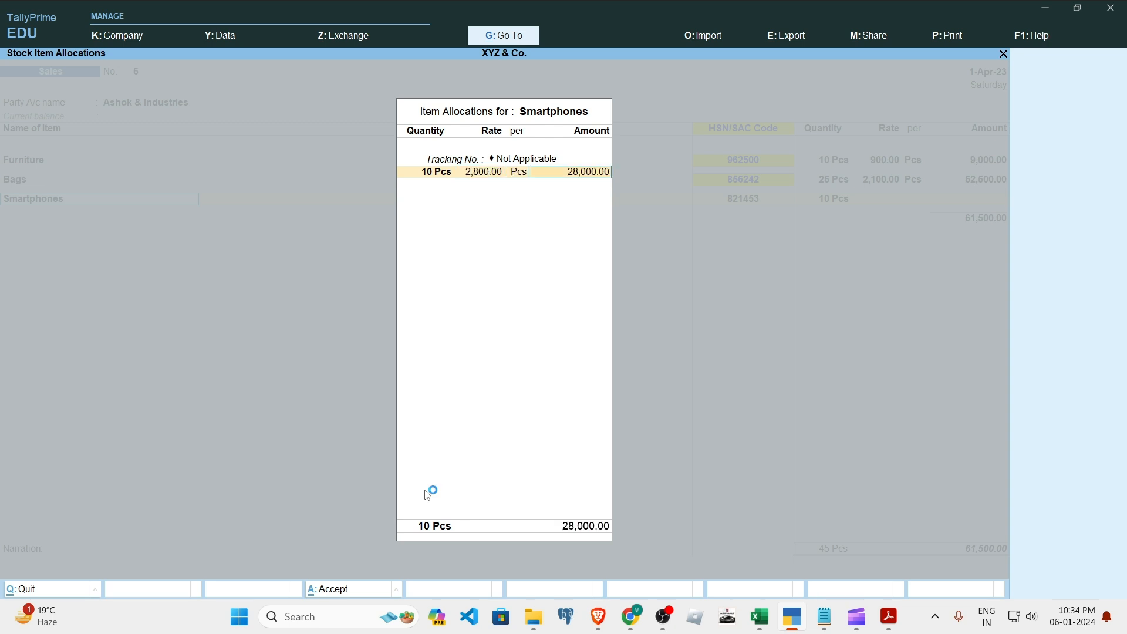
key("Return")
key("Return")
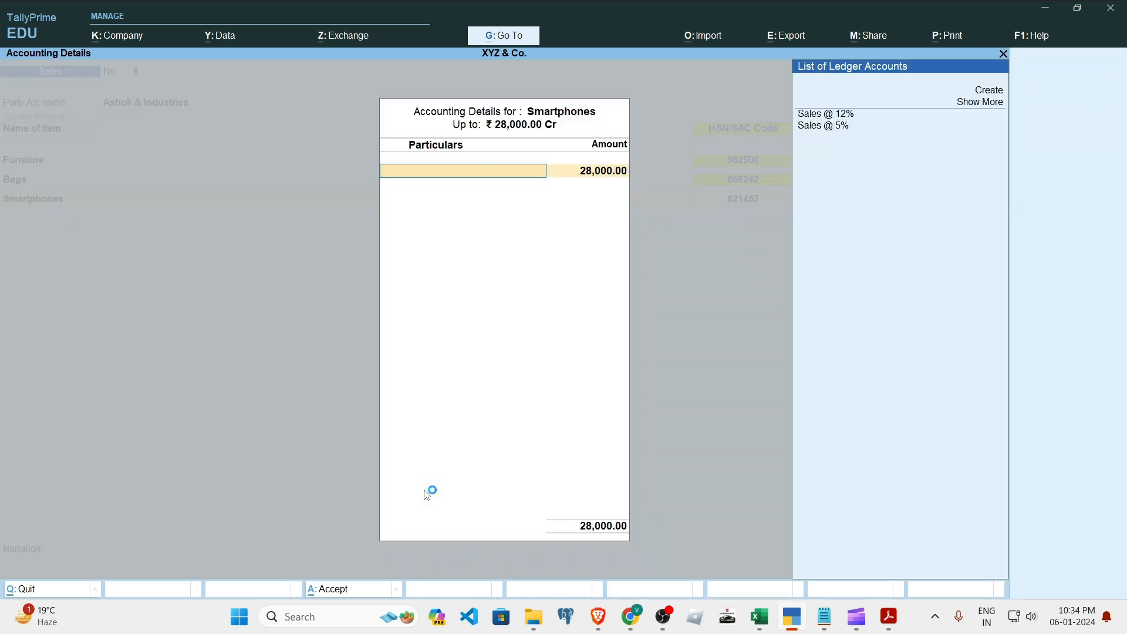
Step: Start a new ledger named Sales @ 18% under Sales Accounts from the accounting details of Smartphones
key("Down")
key("Down")
key("Up")
key("Up")
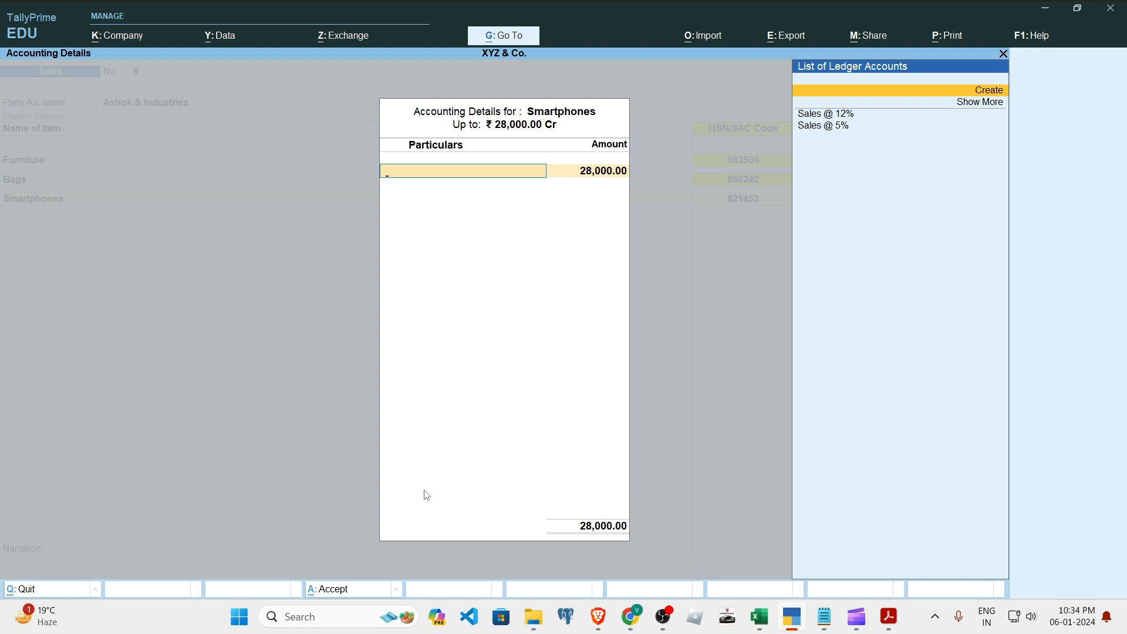
key("Return")
type("Sa")
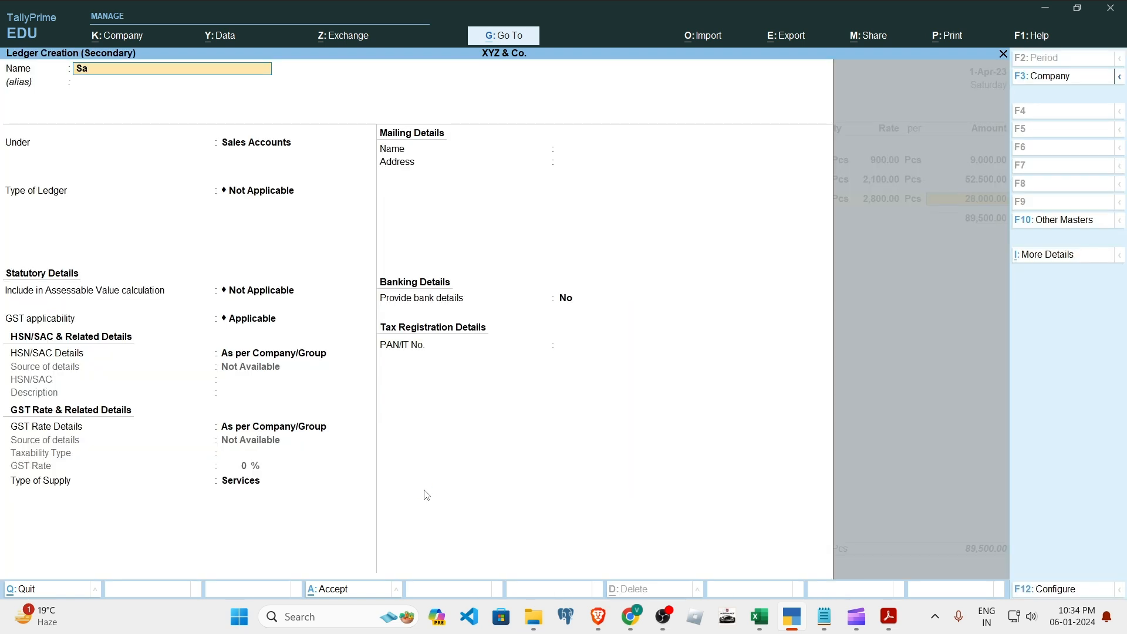
type("les @ 18%")
key("Return")
key("Return")
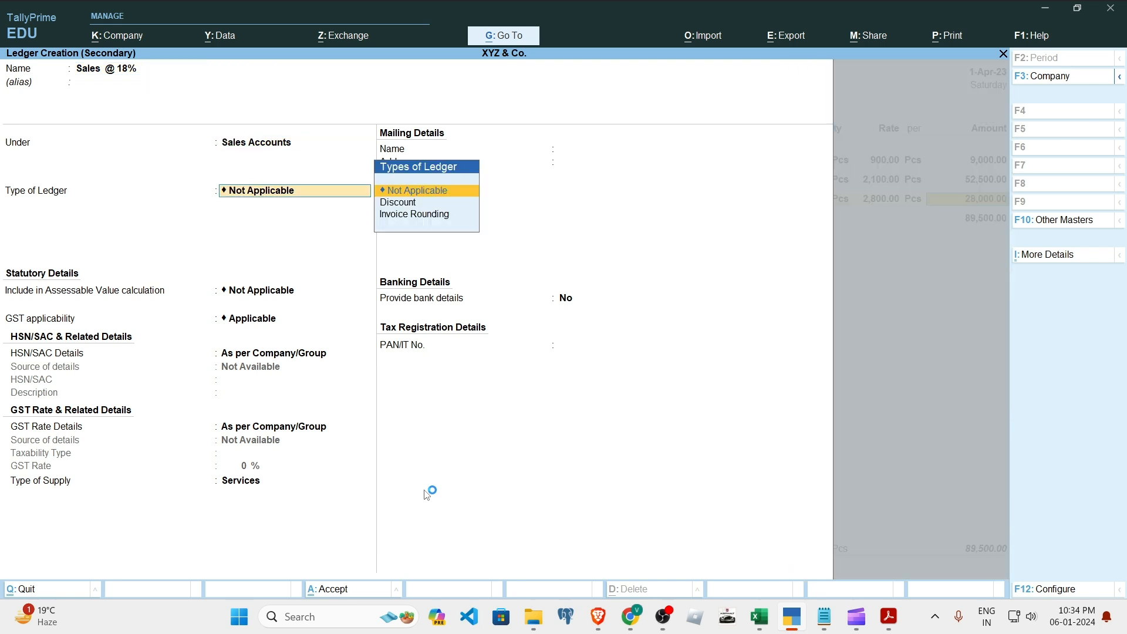
Step: Specify the GST rate details directly in the Sales @ 18% ledger as Taxable at 18%
key("Return")
key("Return")
key("Return")
key("Return")
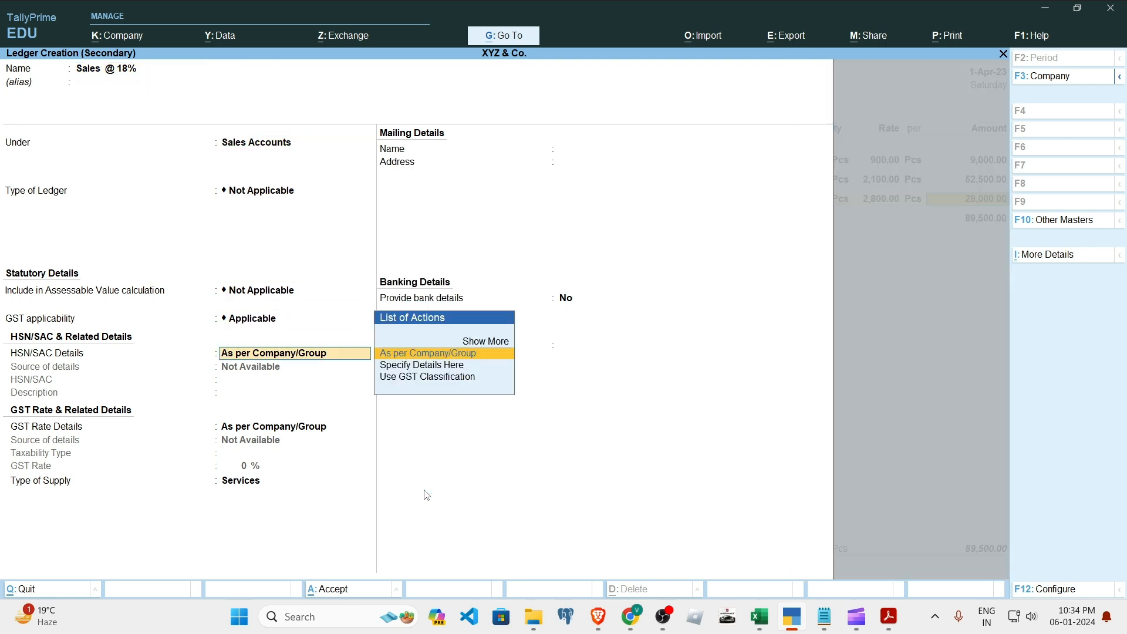
key("Down")
key("Down")
key("Up")
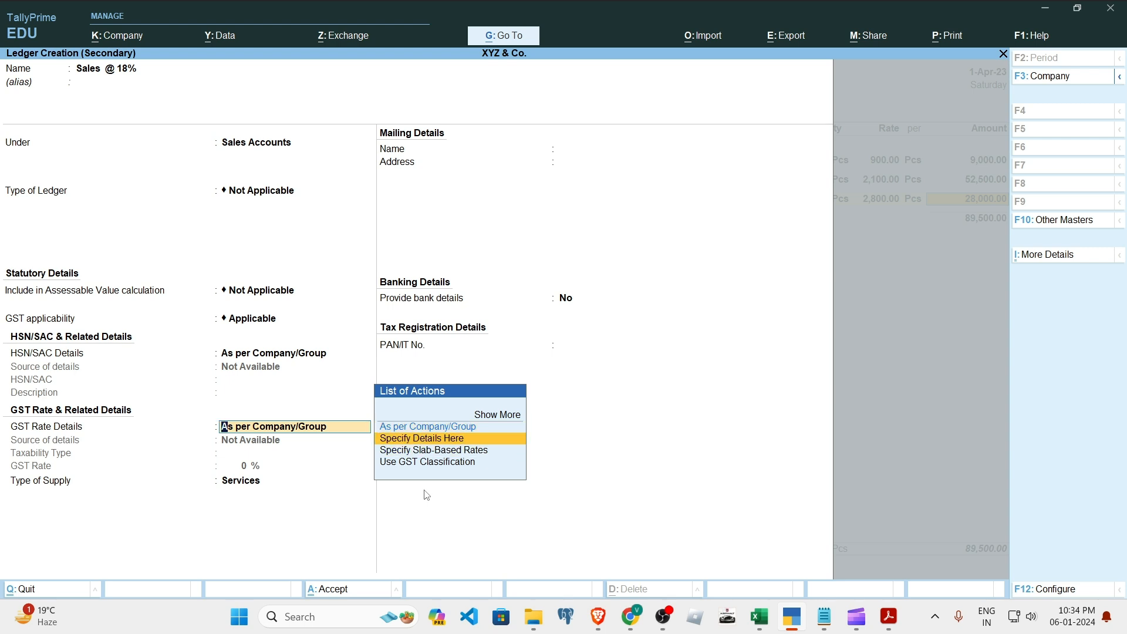
key("Return")
key("Return")
type("18")
Step: Set the Sales @ 18% ledger's type of supply to Goods, save it and post the full Smartphones amount to it
key("Return")
key("Up")
key("Return")
key("ctrl+a")
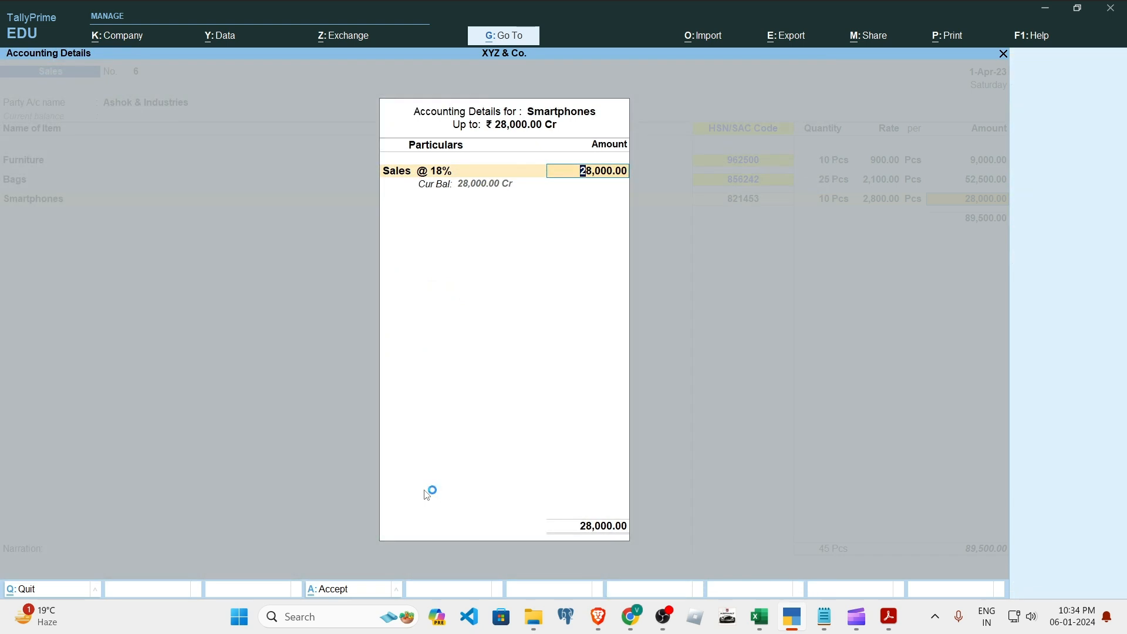
key("Return")
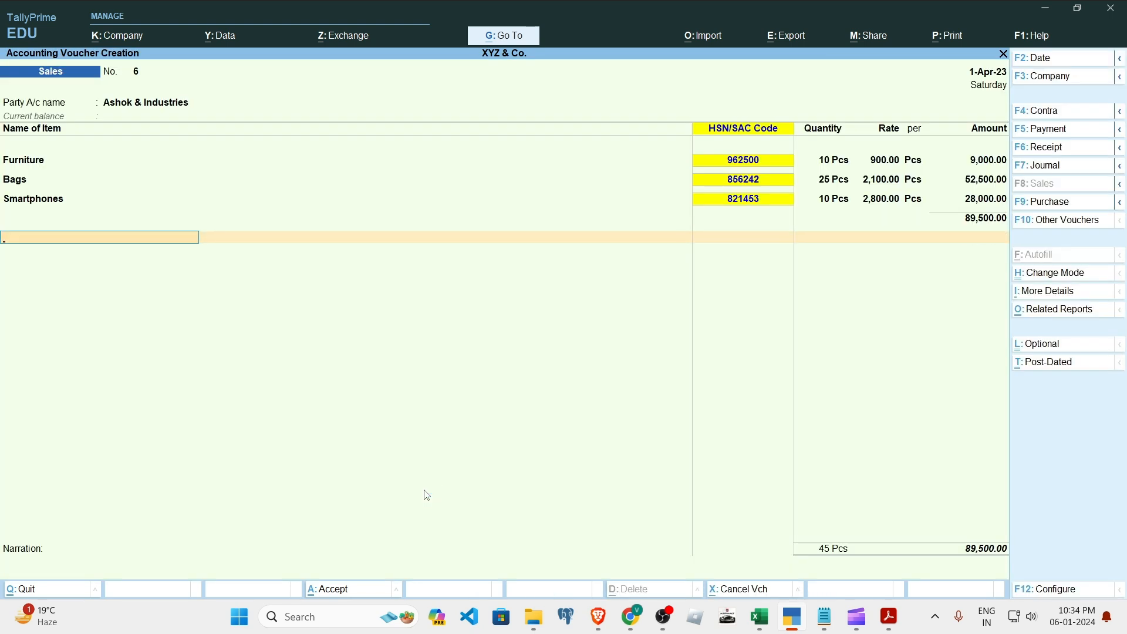
Step: End the voucher's stock item list and look through the ledger accounts for output IGST ledgers
key("Return")
key("Down")
key("Down")
key("Down")
key("Down")
key("Down")
key("Down")
key("Down")
key("Down")
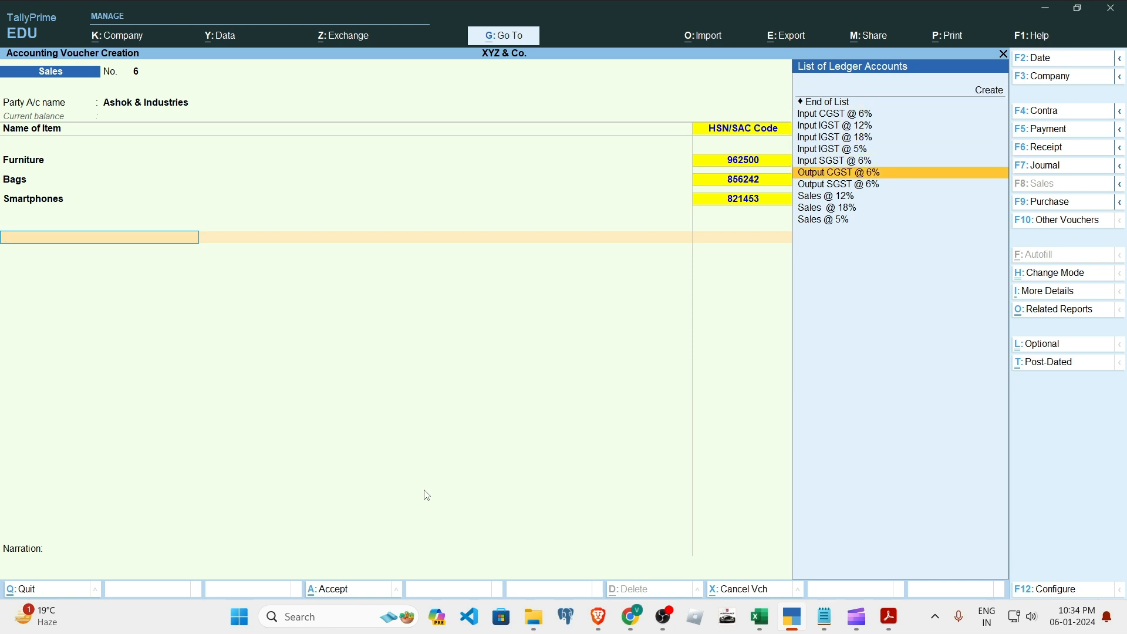
key("Down")
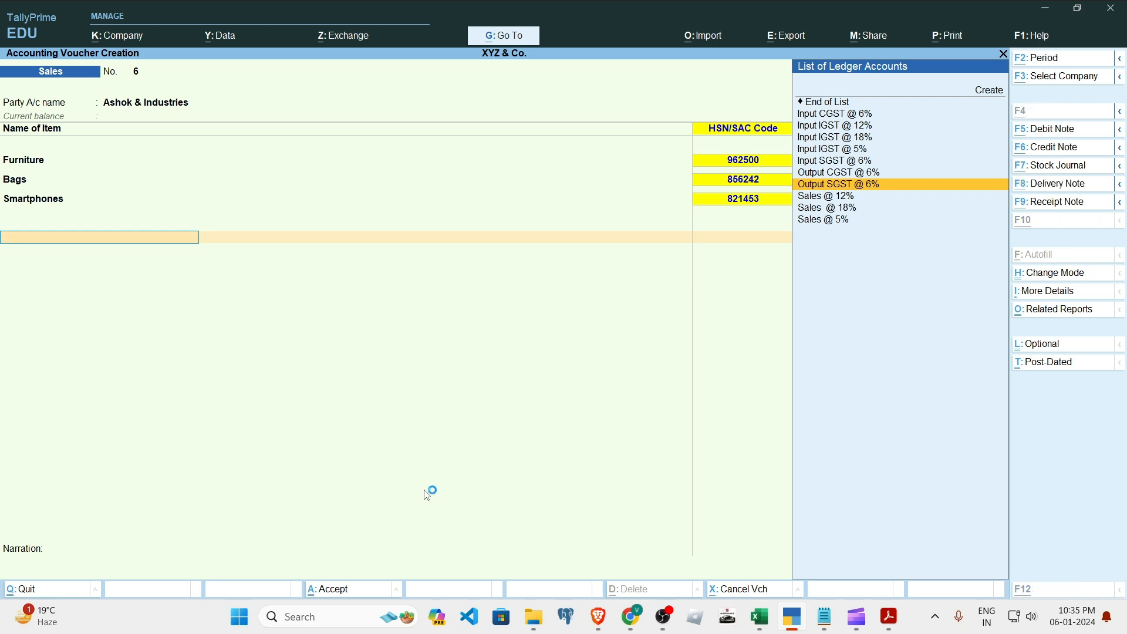
Step: Start a new ledger named Output IGST @ 12% and place it under Duties & Taxes
key("alt+c")
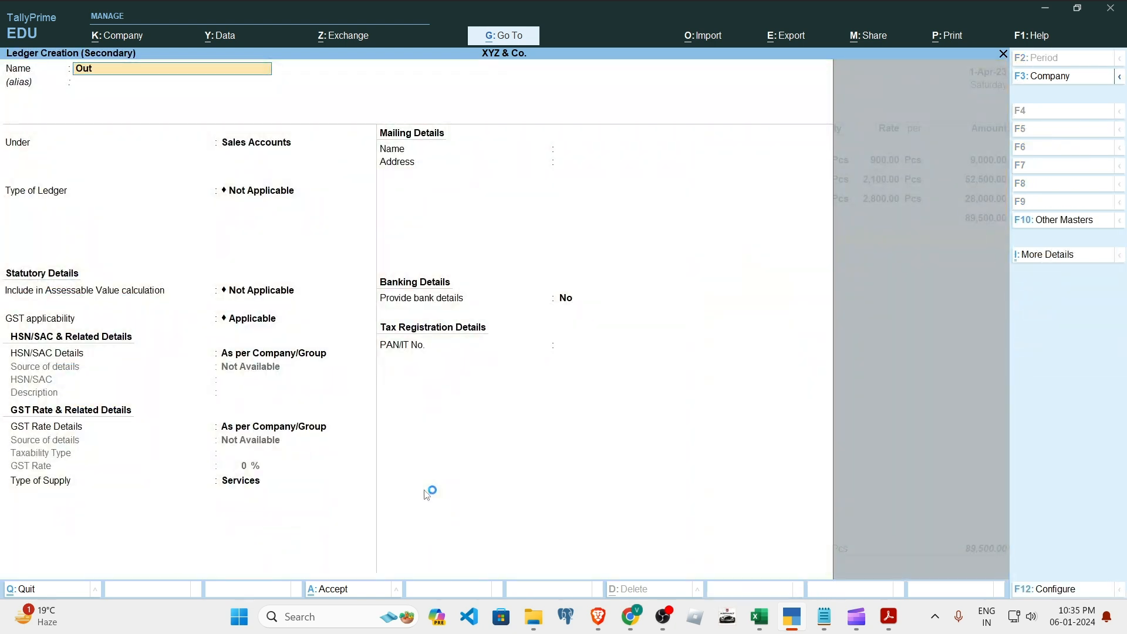
type("Output IGST @")
type(" 5")
type("12")
type("%")
key("Return")
key("Return")
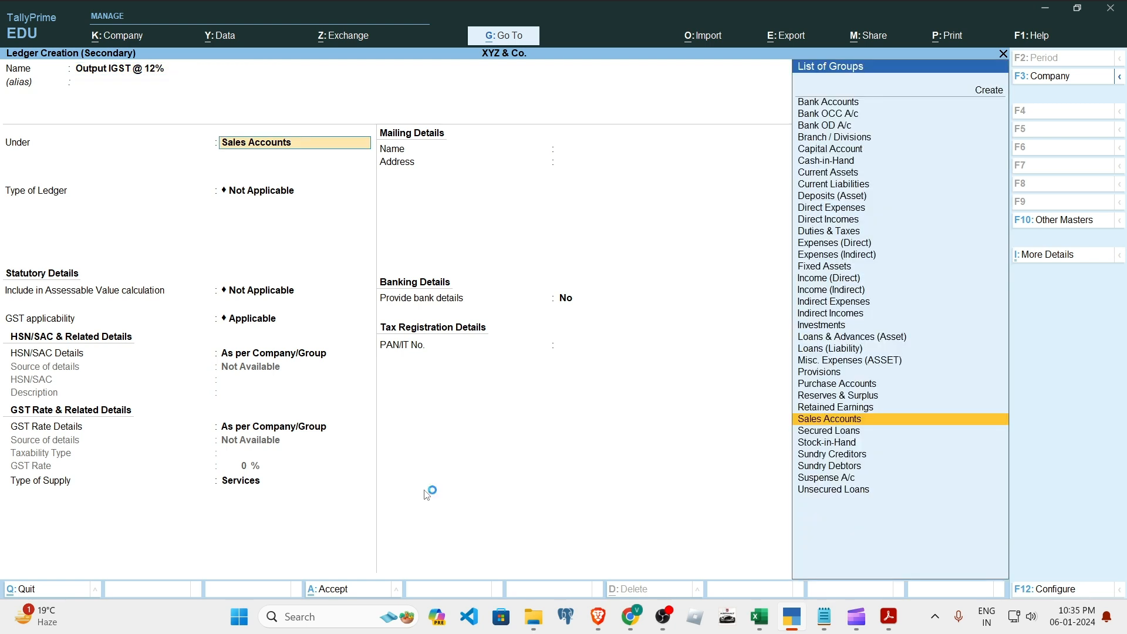
type("dut")
key("Return")
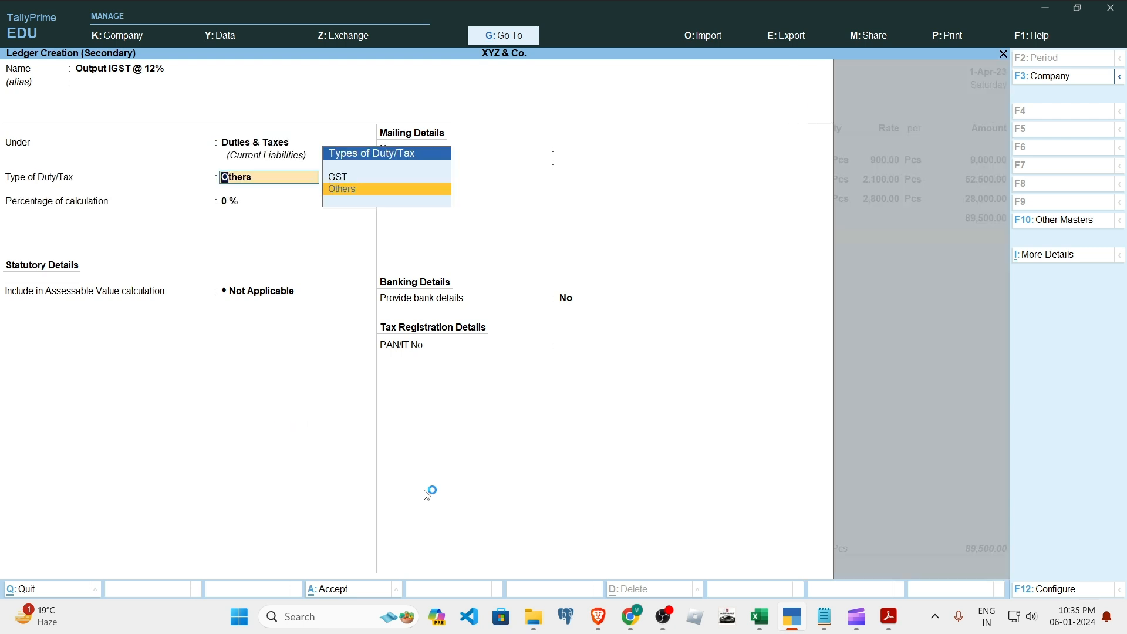
Step: Set the Output IGST @ 12% ledger to duty type GST, tax type IGST and 12%, then save it and add it to the voucher
key("Up")
key("Return")
type("o")
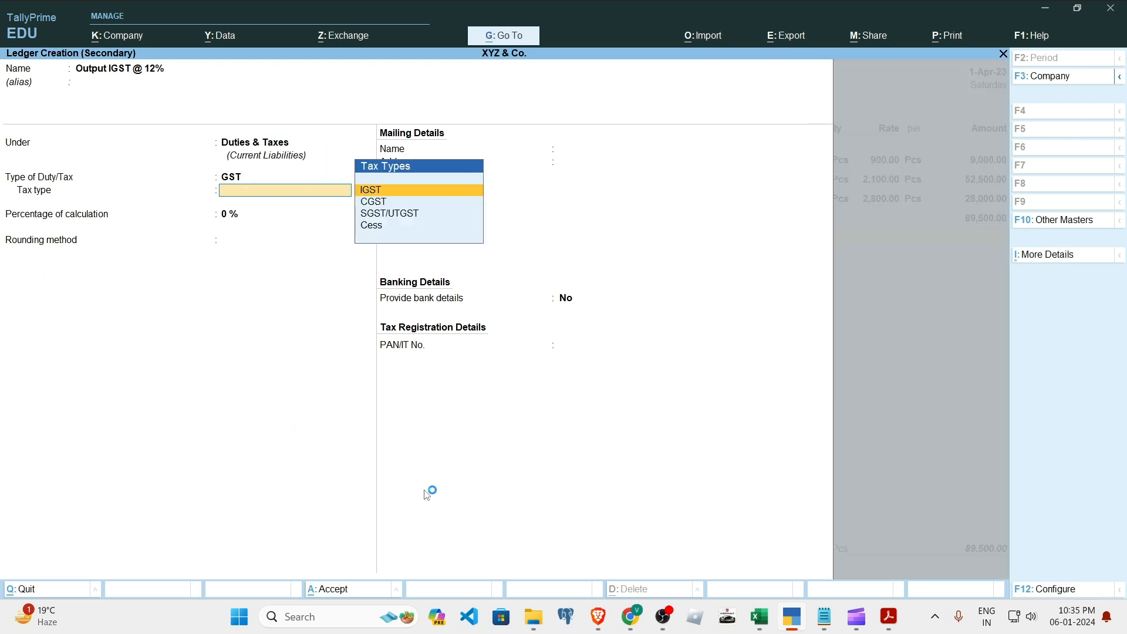
key("Return")
type("12")
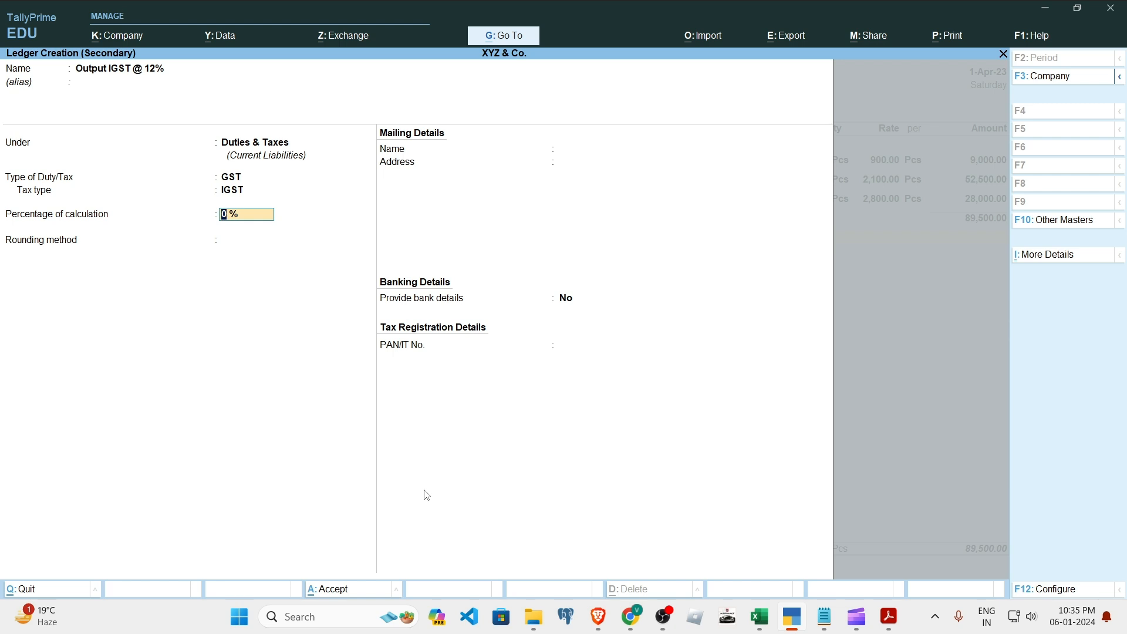
key("Return")
key("Return")
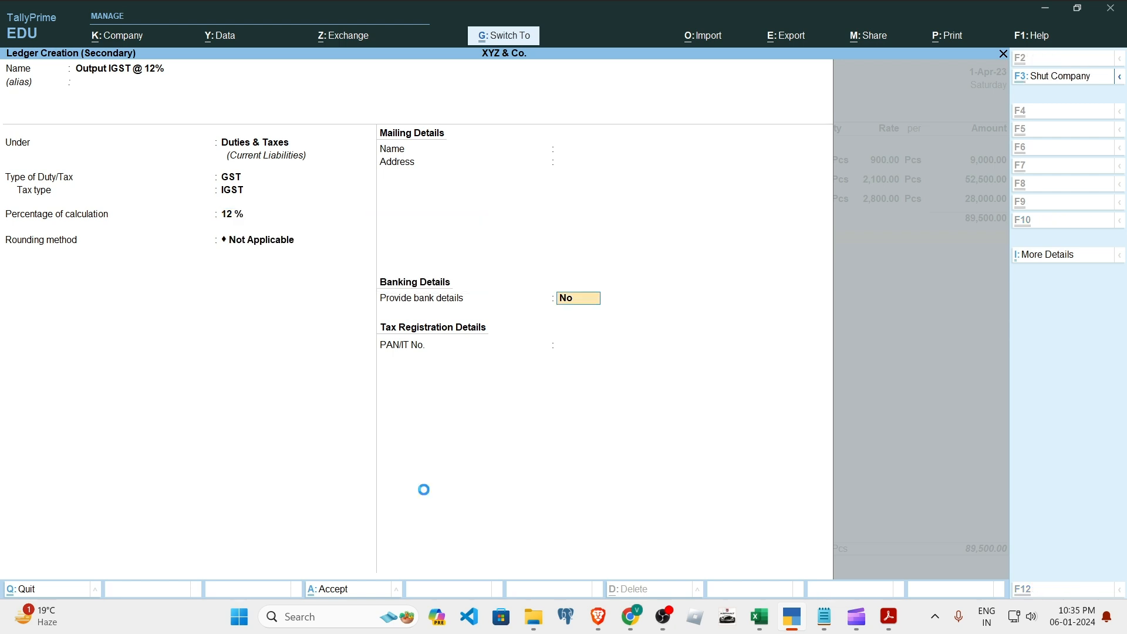
key("ctrl+a")
key("Return")
key("Return")
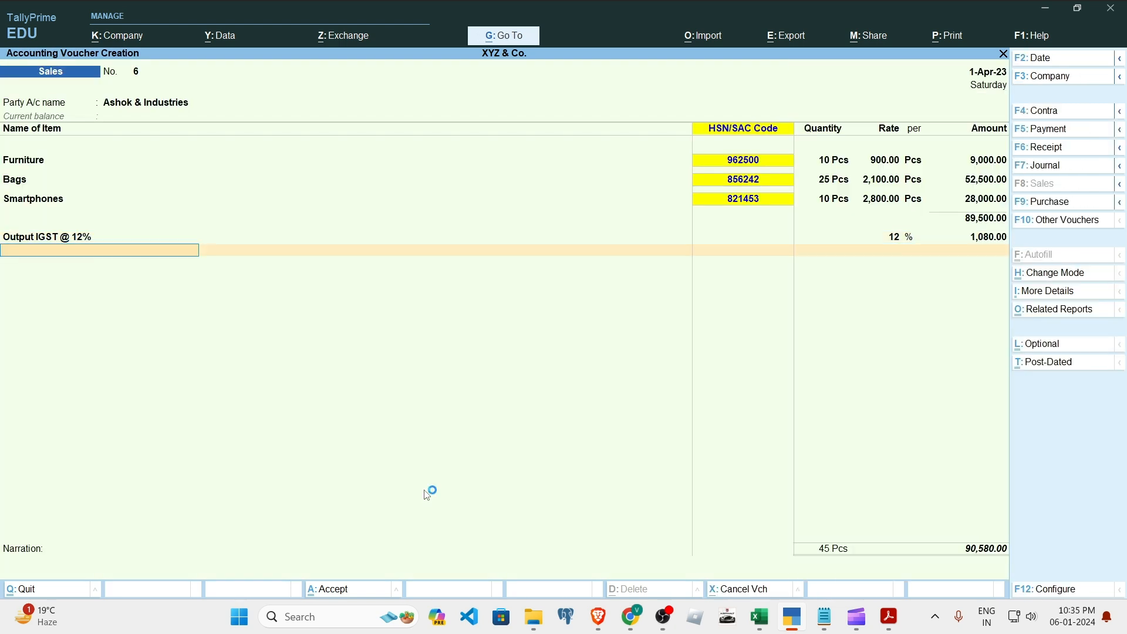
Step: Start another tax ledger named Output IGST @ 5%, keeping it under Duties & Taxes
key("alt+c")
type("Output @")
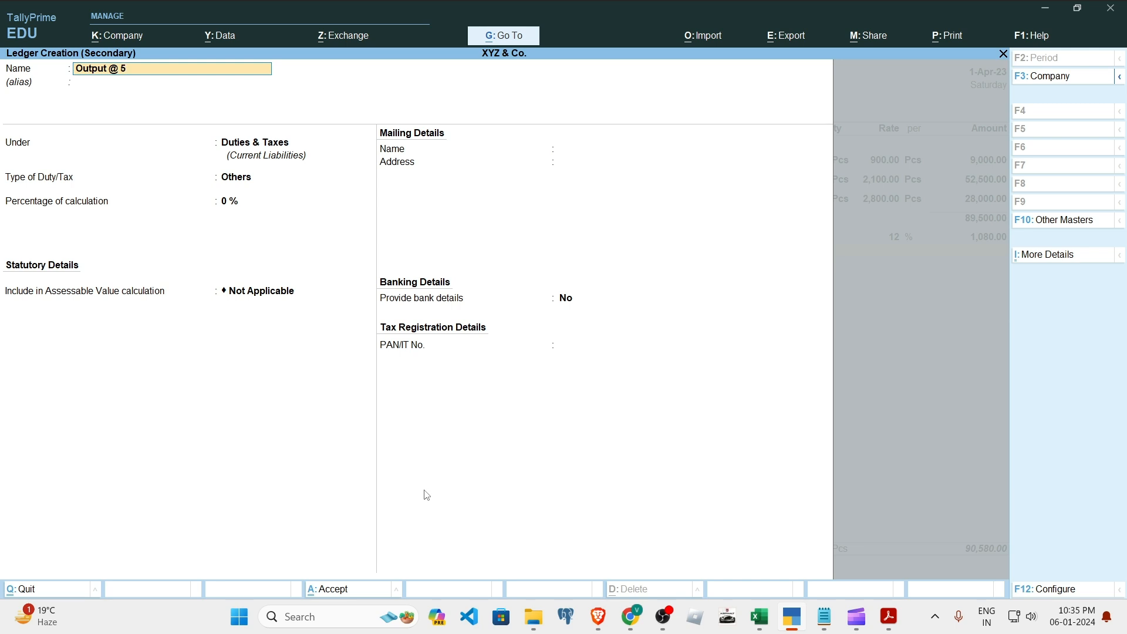
key("BackSpace")
type("IGST @ 5%")
key("Return")
key("Return")
key("Return")
Step: Set the Output IGST @ 5% ledger to duty type GST, tax type IGST and 5%, then save it and add it to the voucher
key("Up")
key("Return")
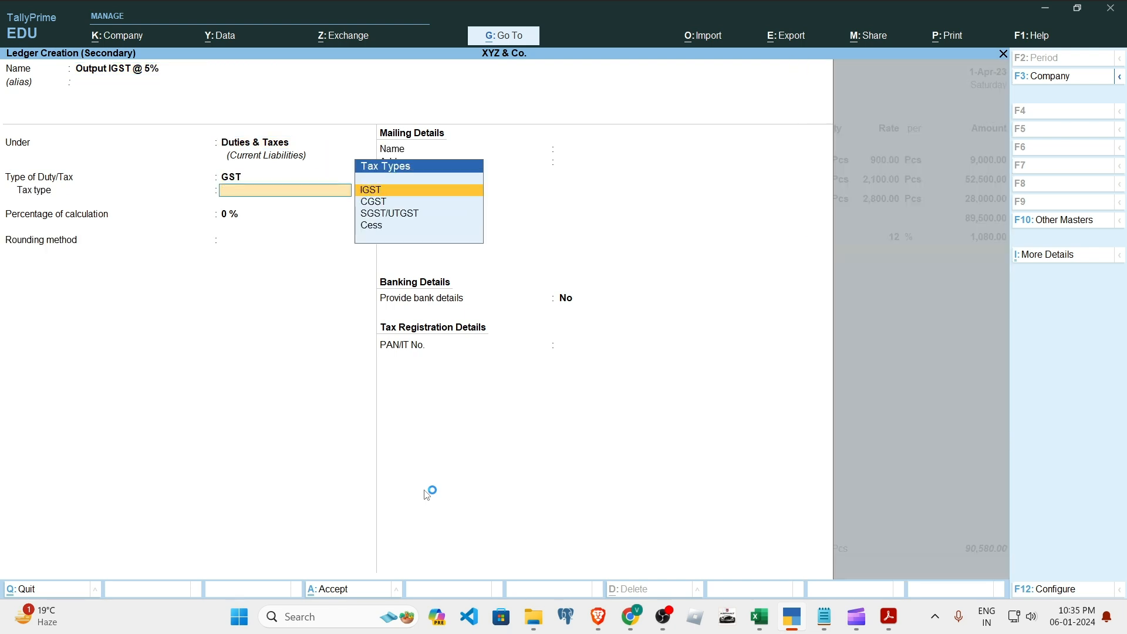
key("Return")
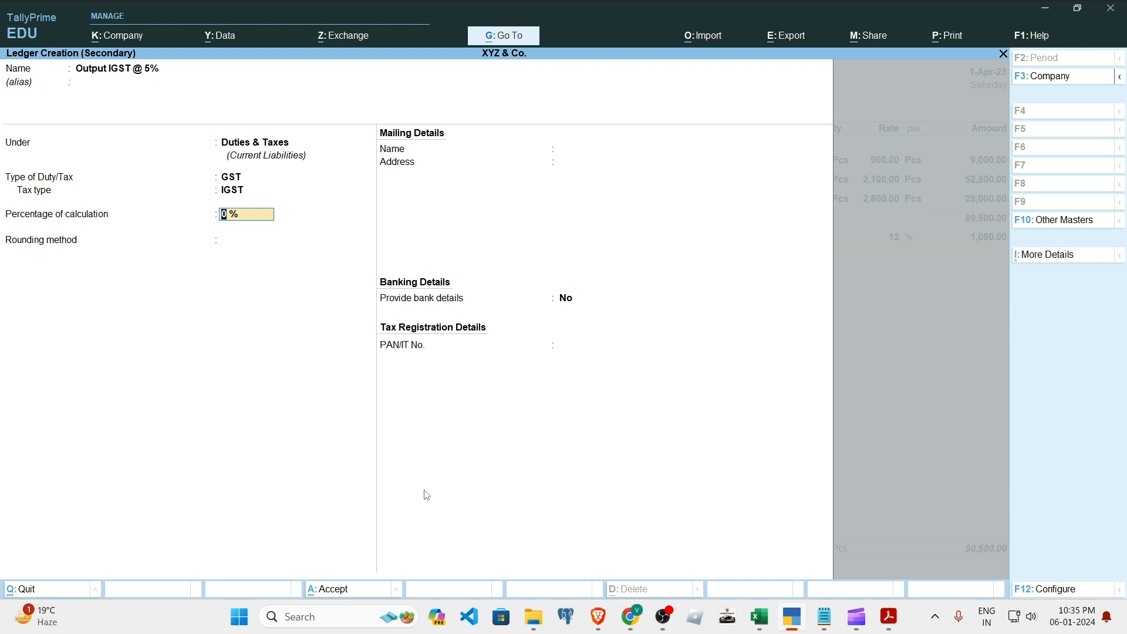
type("5")
key("Return")
key("Return")
key("ctrl+a")
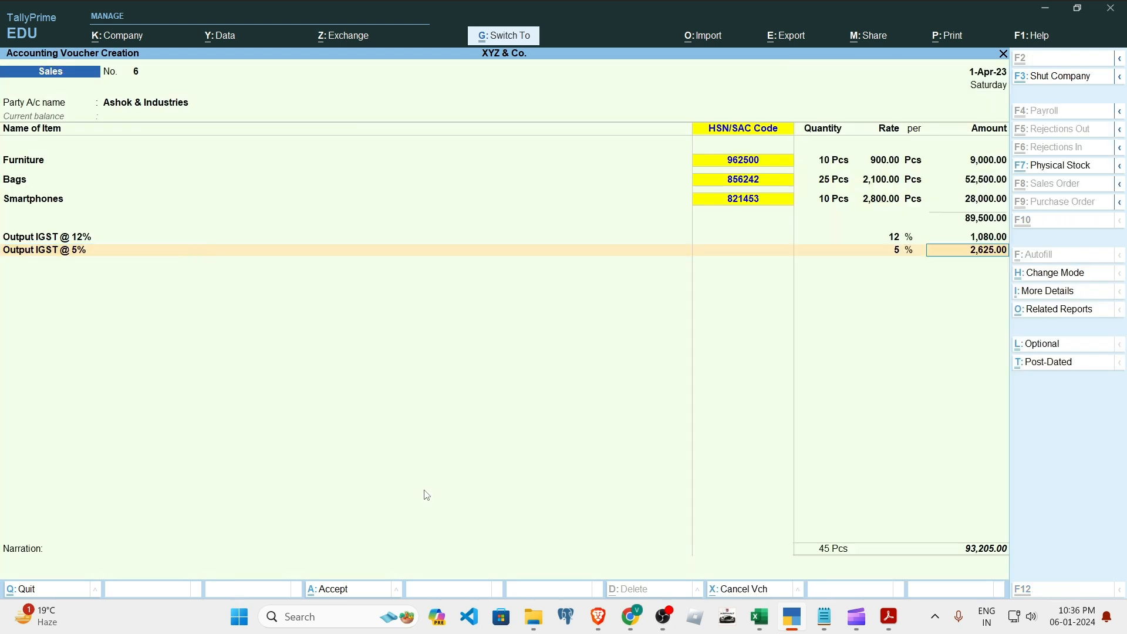
key("Return")
key("Return")
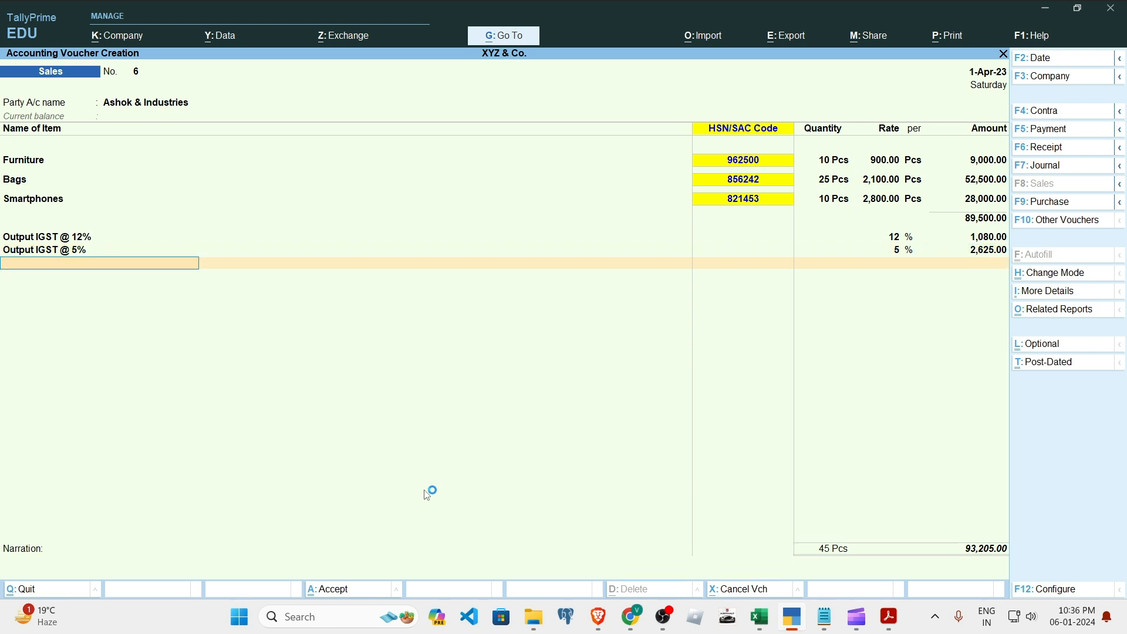
Step: Start a third tax ledger named Output IGST @ 18%, keeping it under Duties & Taxes
key("alt")
key("alt+c")
type("Outp")
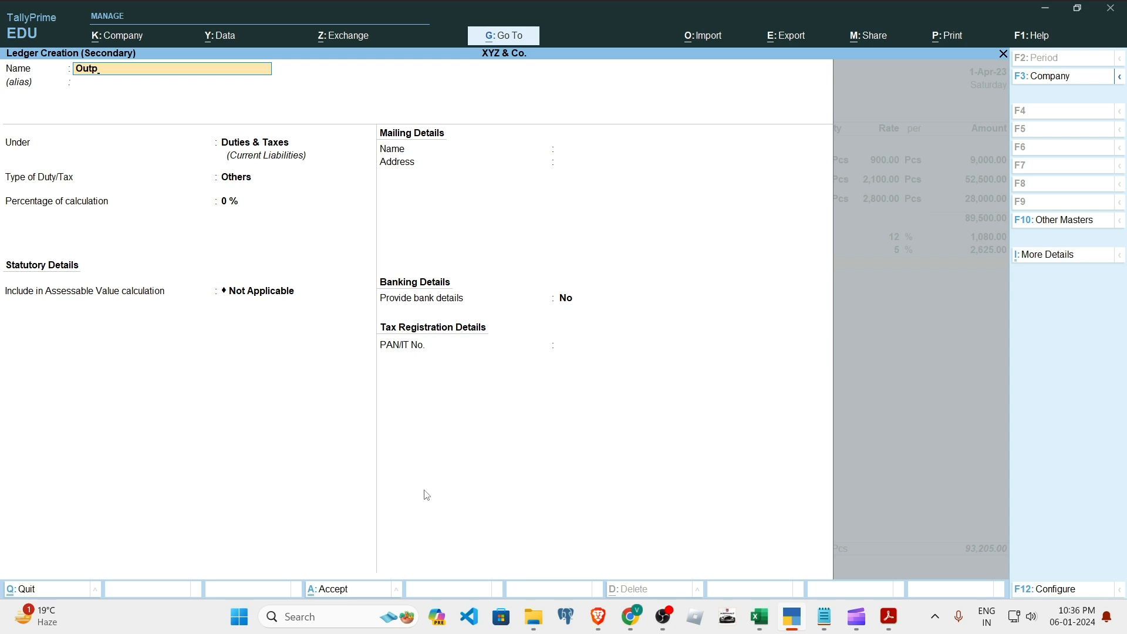
type("ut IGST @ 18%")
key("Return")
key("Return")
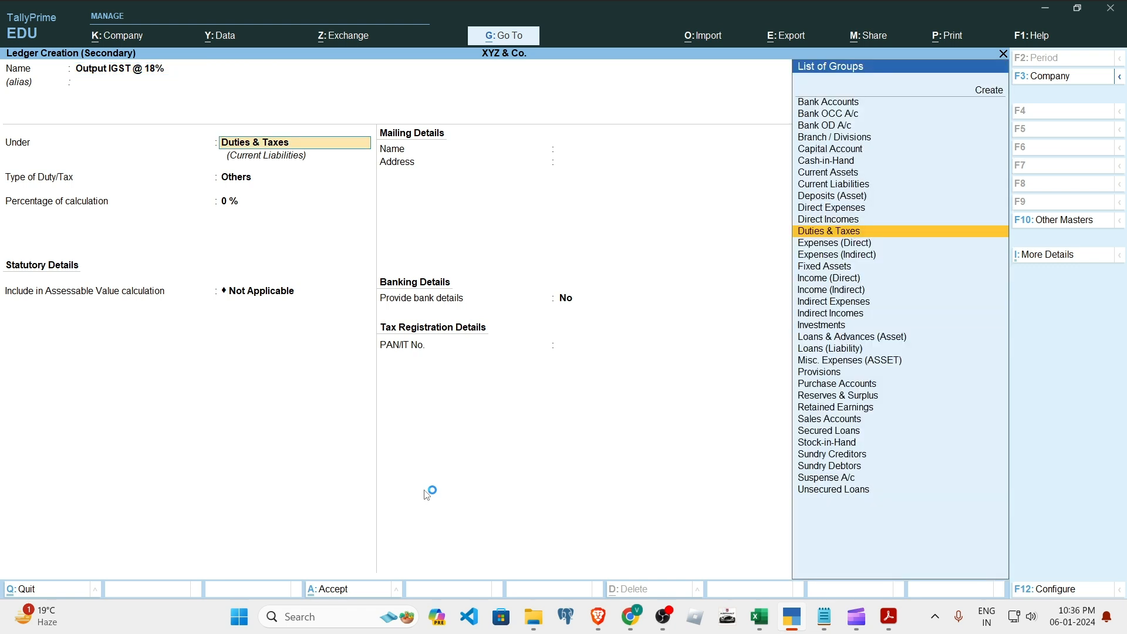
key("Return")
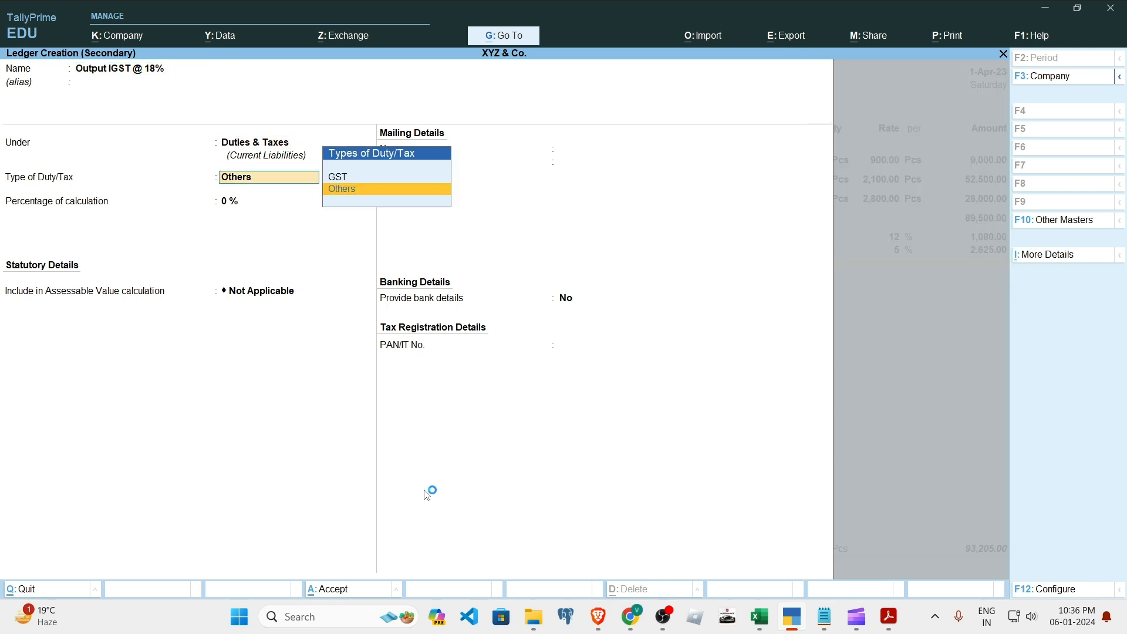
Step: Set the Output IGST @ 18% ledger to duty type GST, tax type IGST and 18%, then save it and add it to the voucher
key("Up")
key("Return")
key("Return")
type("18")
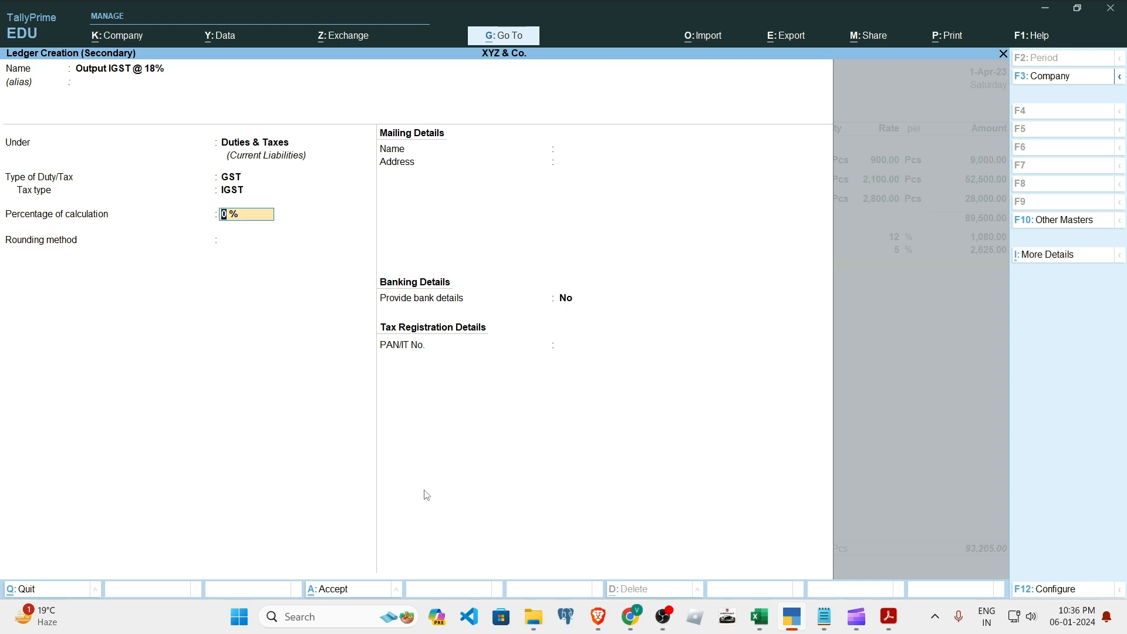
key("Return")
key("Return")
key("Return")
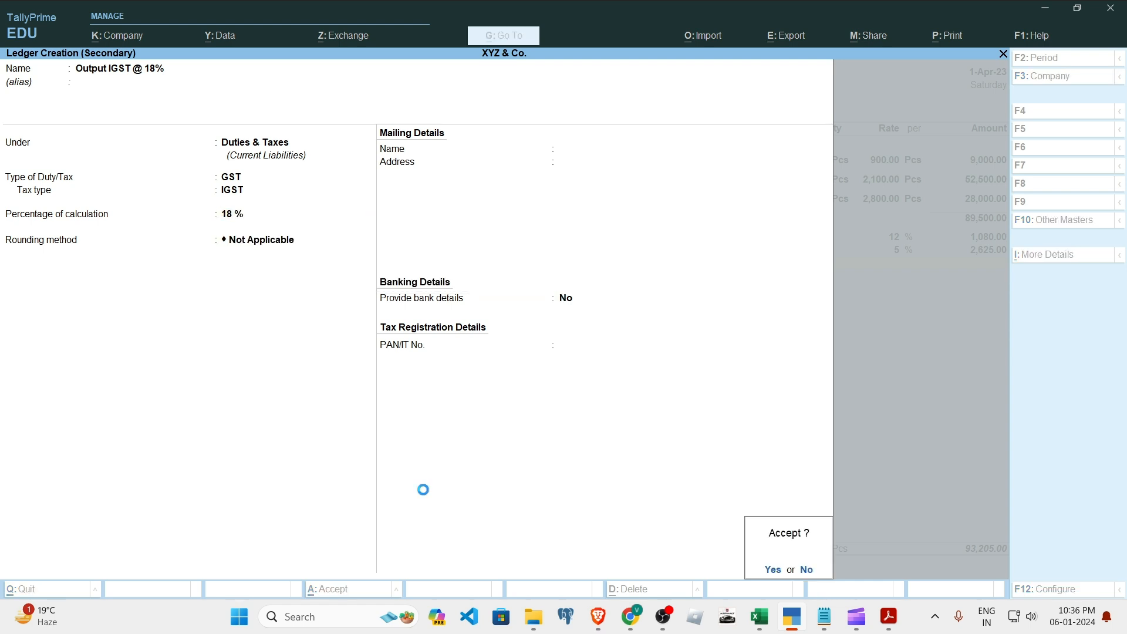
key("Return")
key("Return")
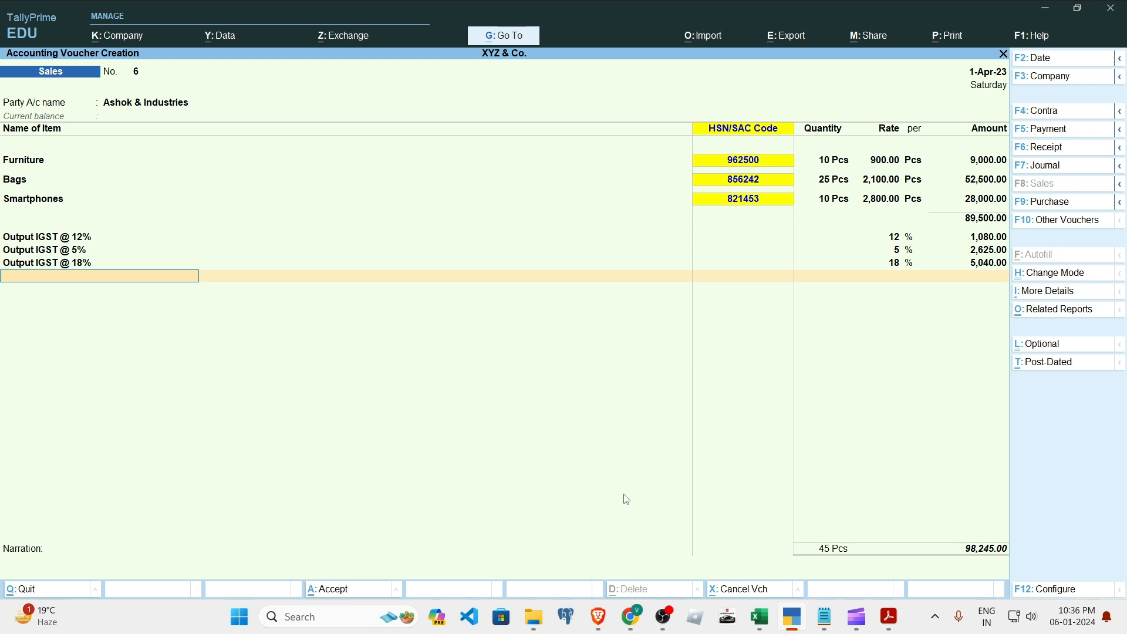
Step: Review the GST tax analysis of the sales voucher and return to the voucher
key("ctrl+o")
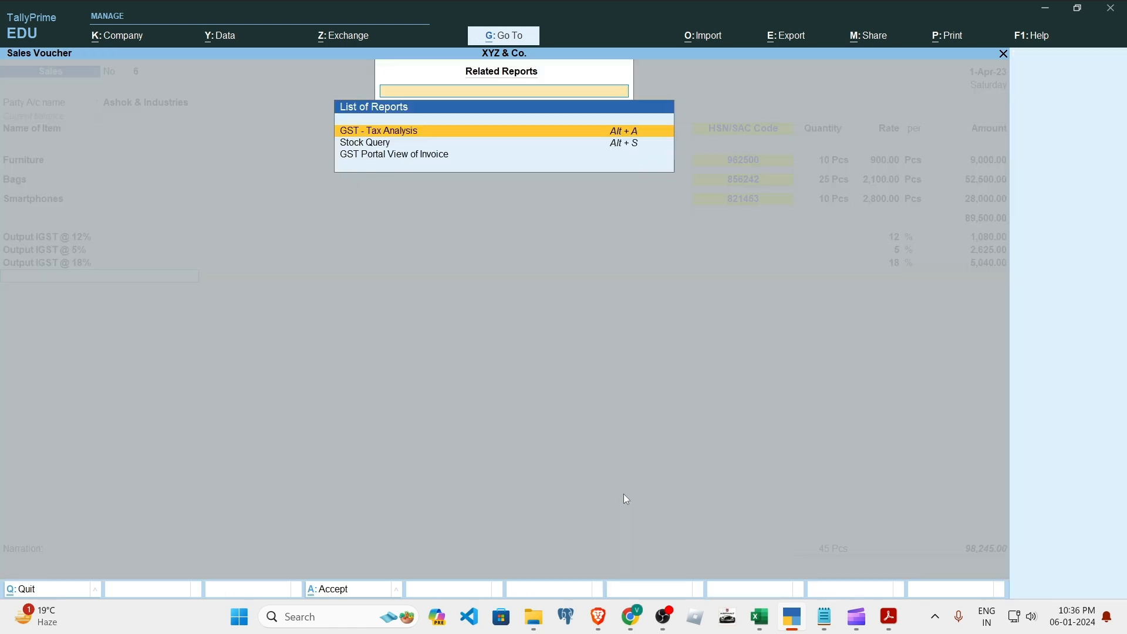
key("Return")
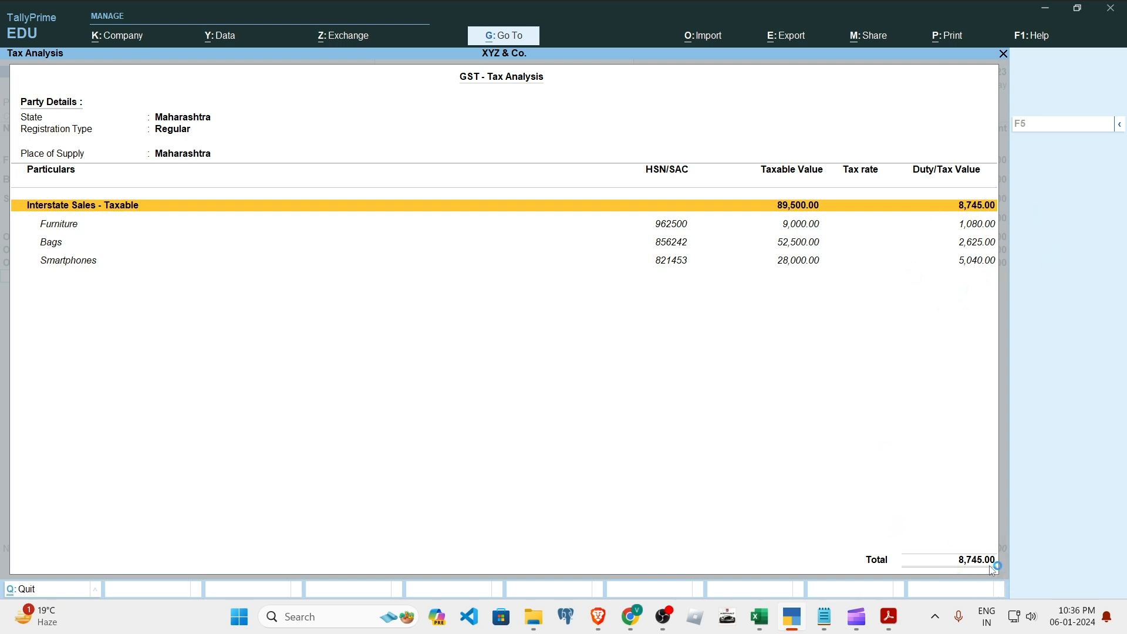
key("Escape")
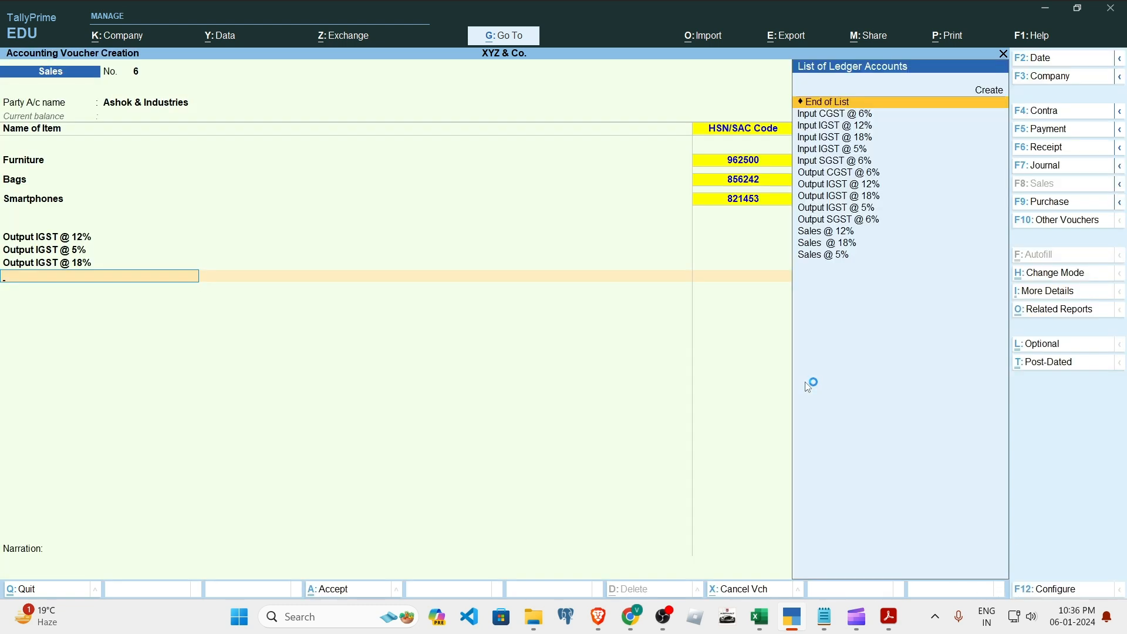
Step: End the voucher's tax ledger list and preview the printed tax invoice, reading its items, IGST lines and HSN-wise tax summary
key("Return")
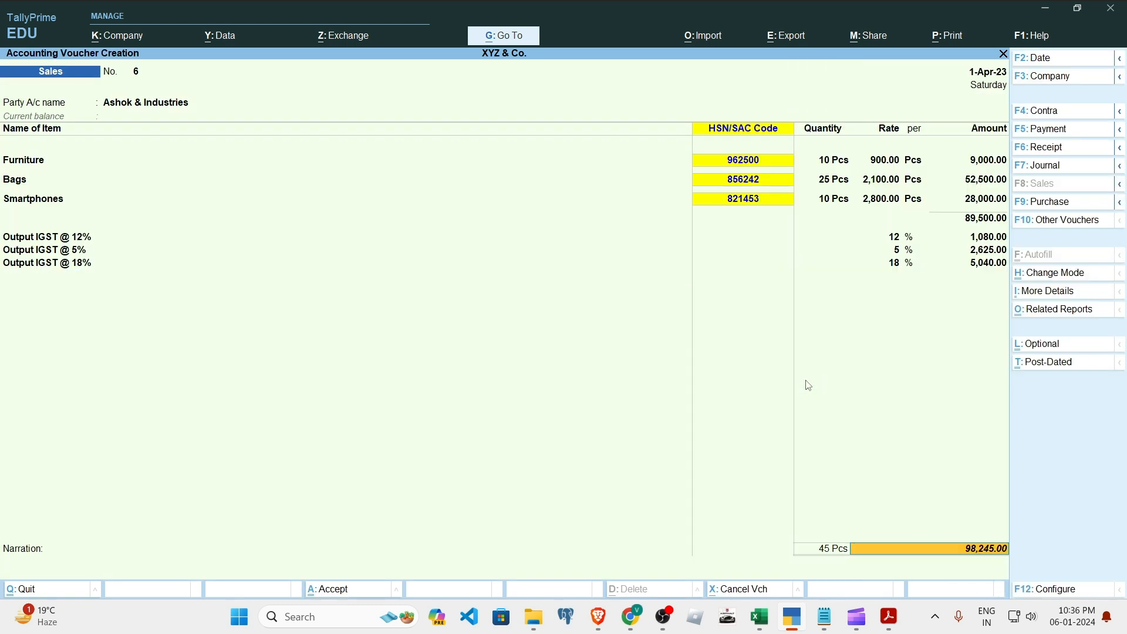
key("Return")
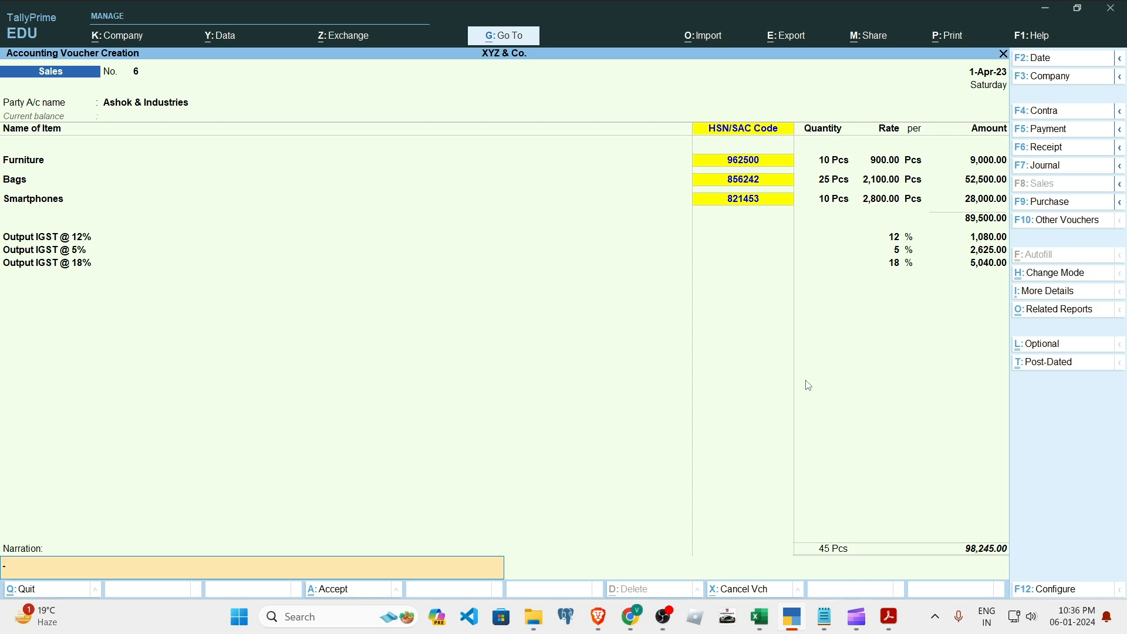
key("alt+p")
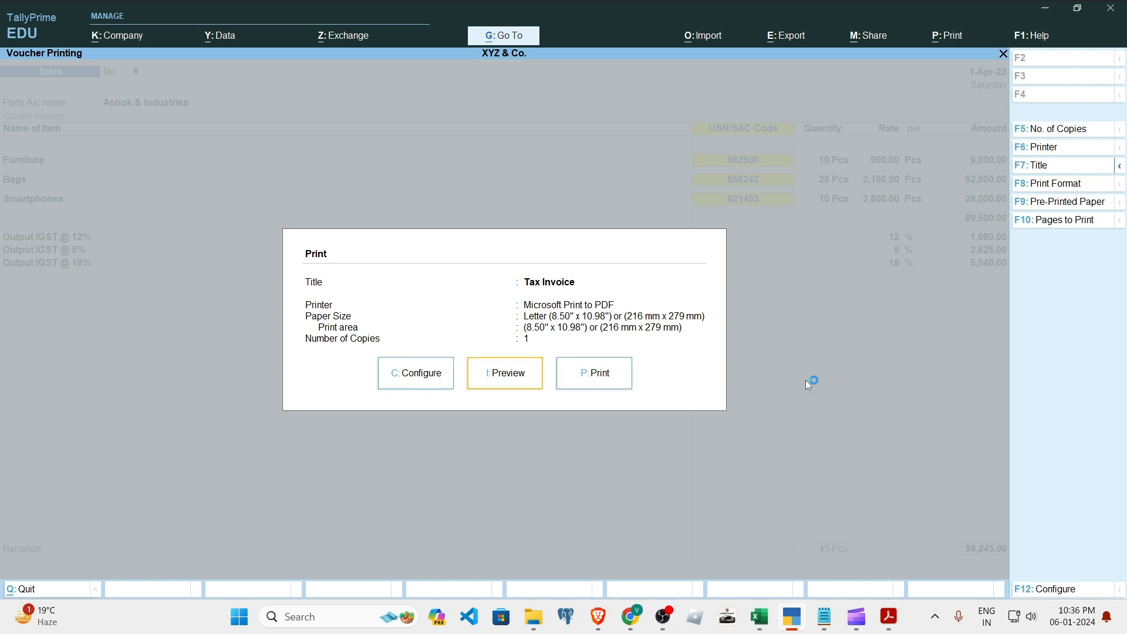
key("i")
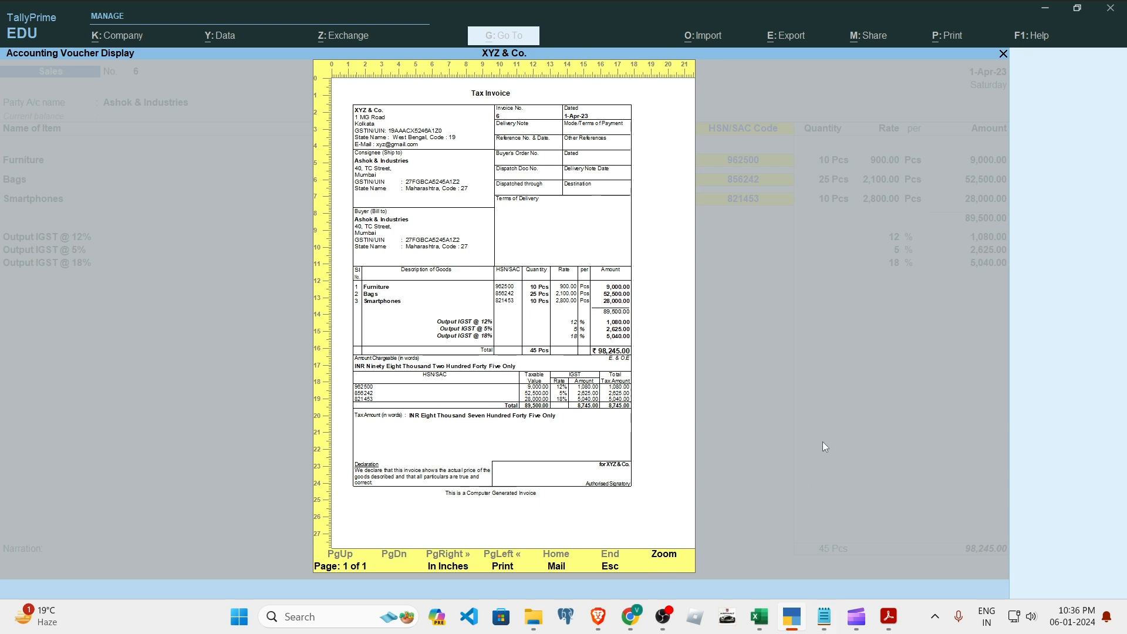
key("alt+z")
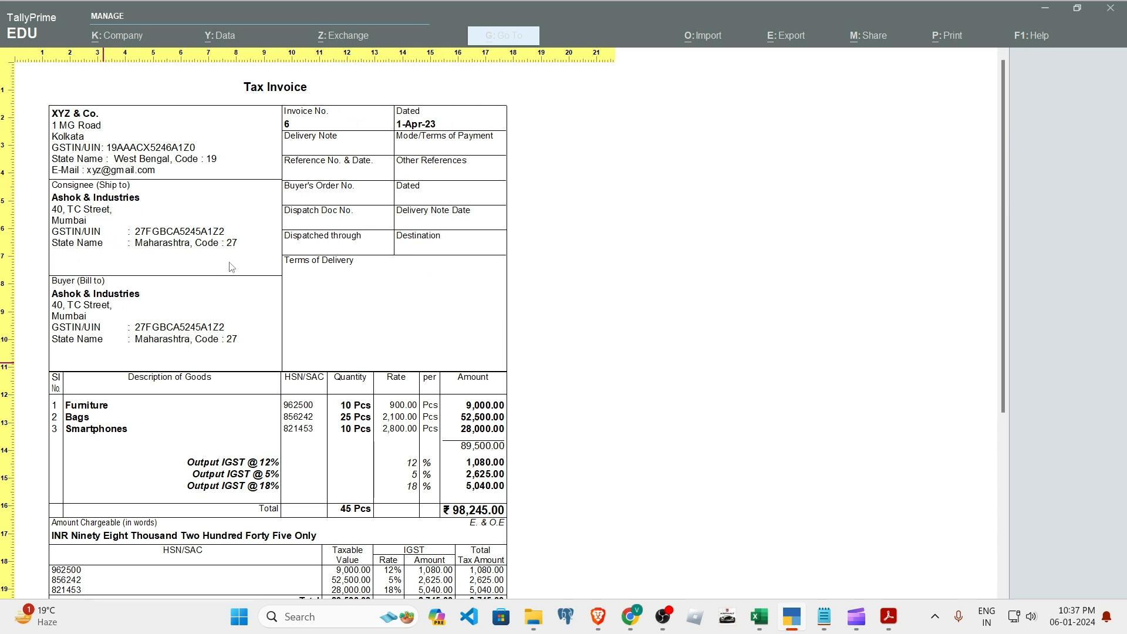
scroll(225, 271, "down", 1)
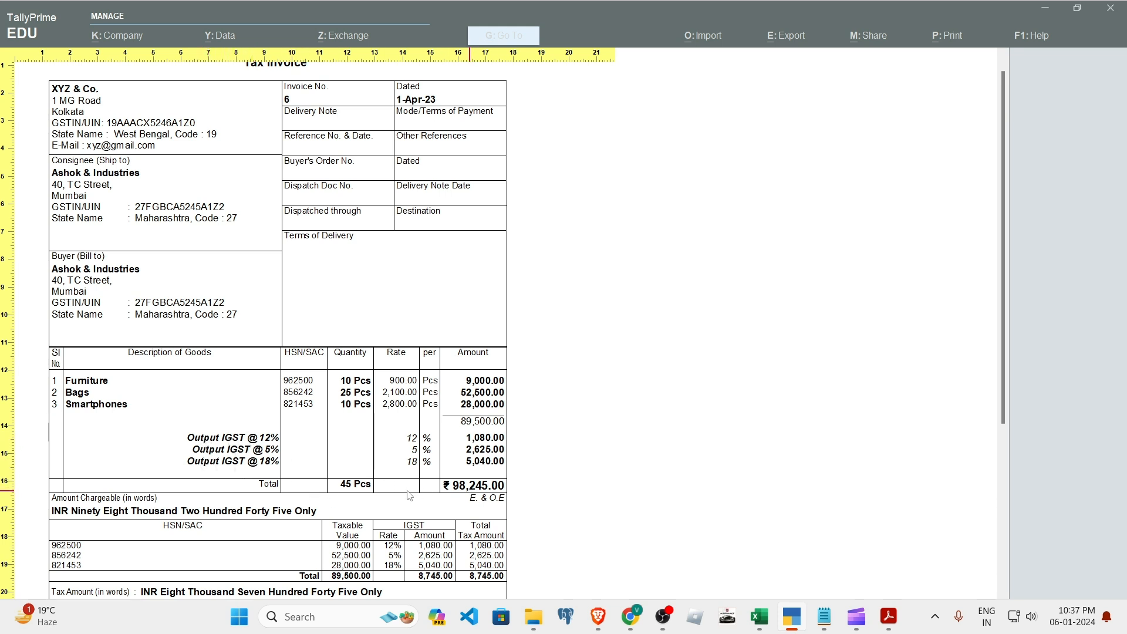
scroll(417, 502, "down", 3)
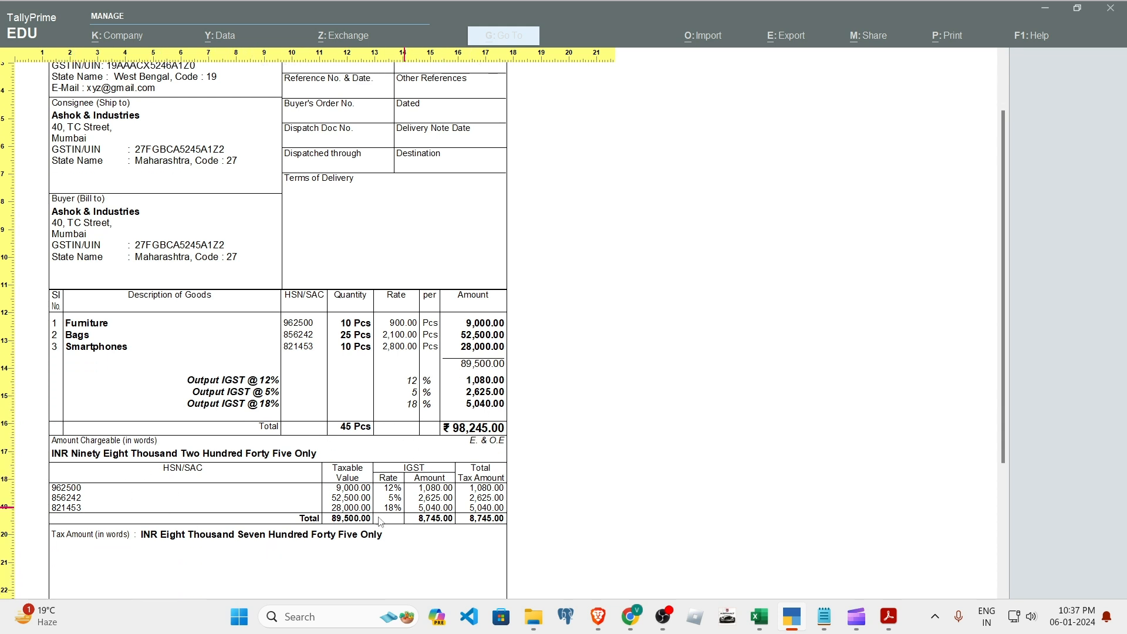
scroll(414, 511, "down", 3)
scroll(411, 512, "down", 5)
key("Escape")
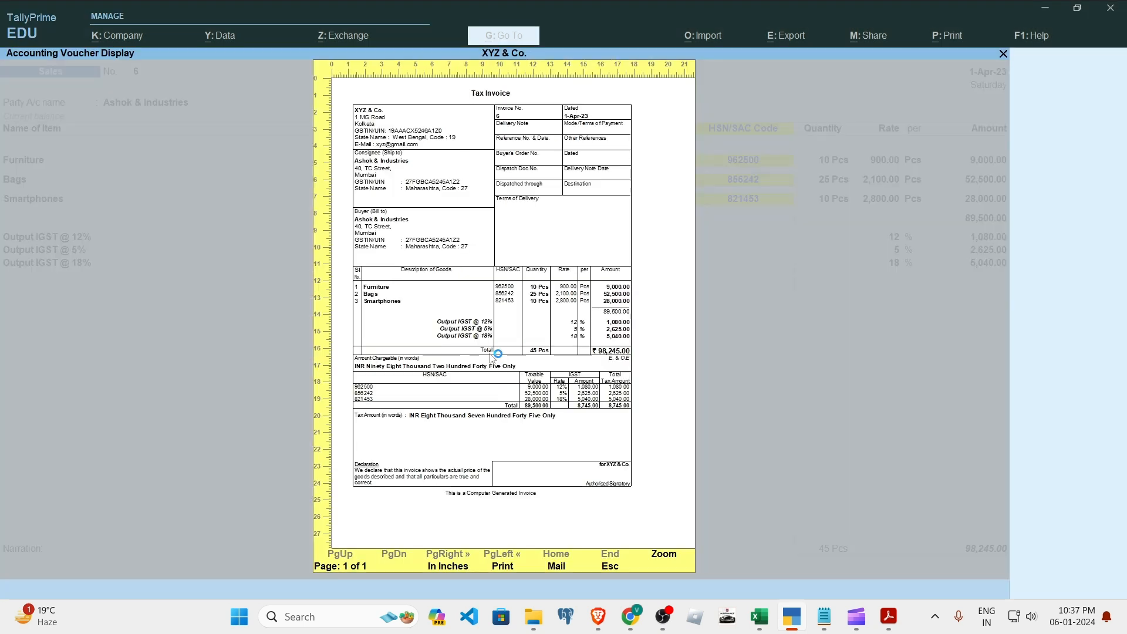
key("Escape")
key("Escape")
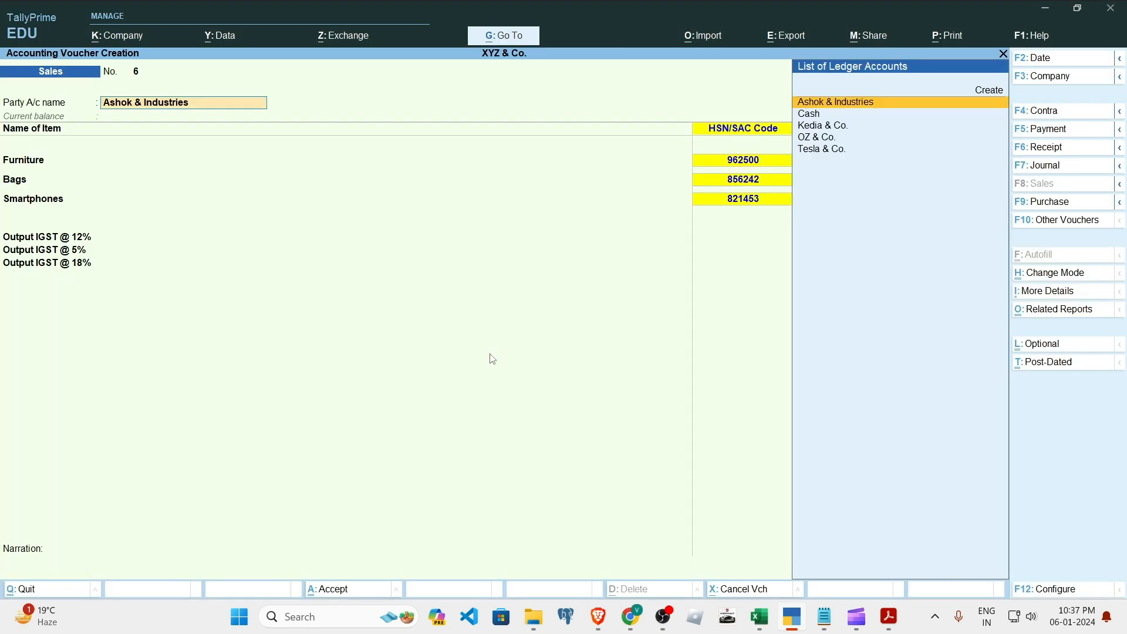
Step: Save the sales voucher for Ashok & Industries and return to the Gateway of Tally
key("Return")
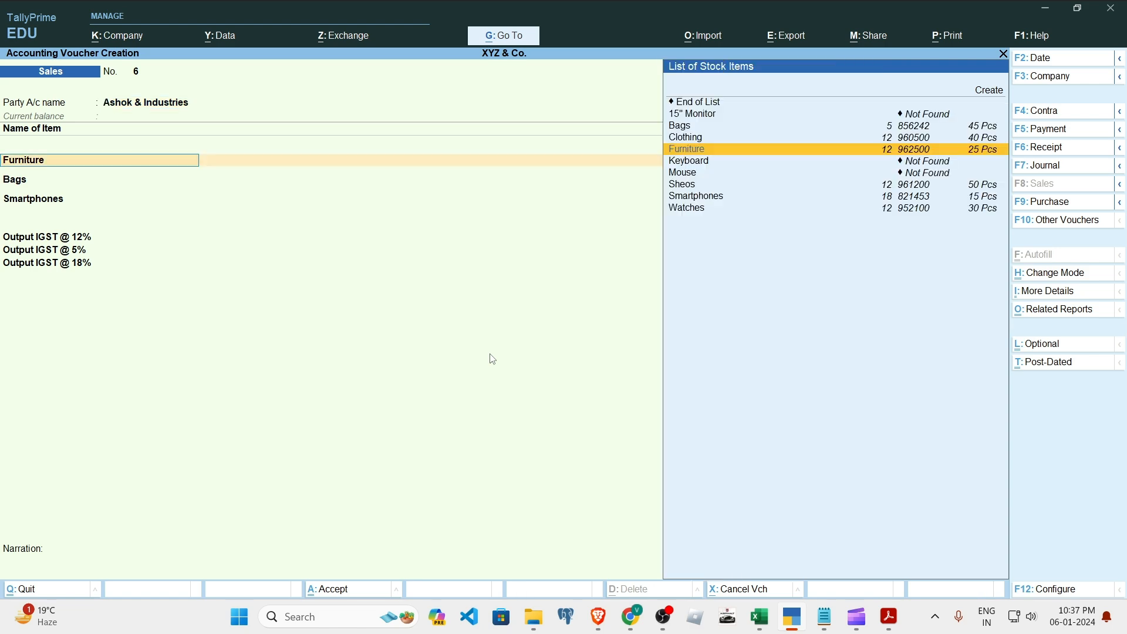
key("Return")
key("Return")
key("ctrl+a")
key("ctrl+a")
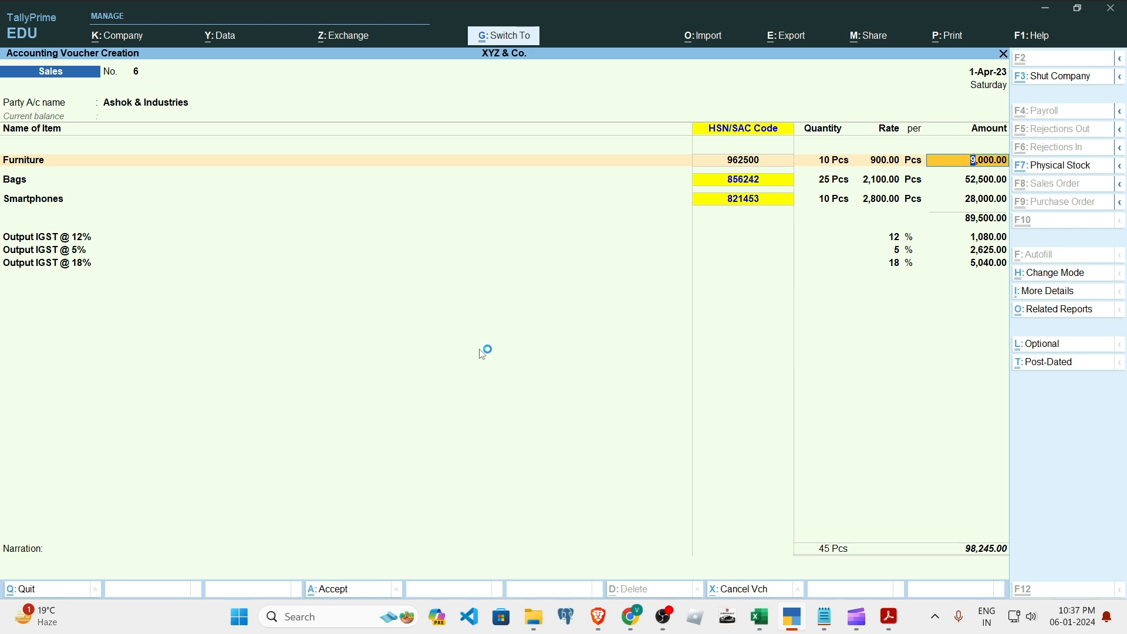
key("Escape")
key("Escape")
key("Escape")
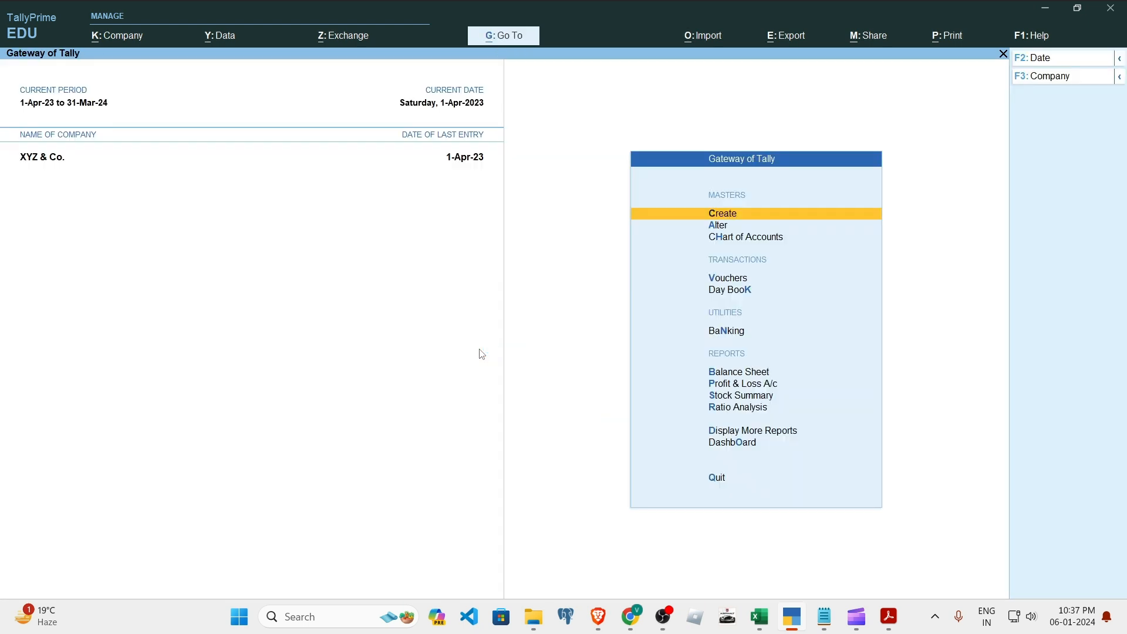
Step: Open the Profit & Loss A/c in detailed view and examine the rate-wise purchase ledgers under Purchase Accounts
key("p")
key("alt+F5")
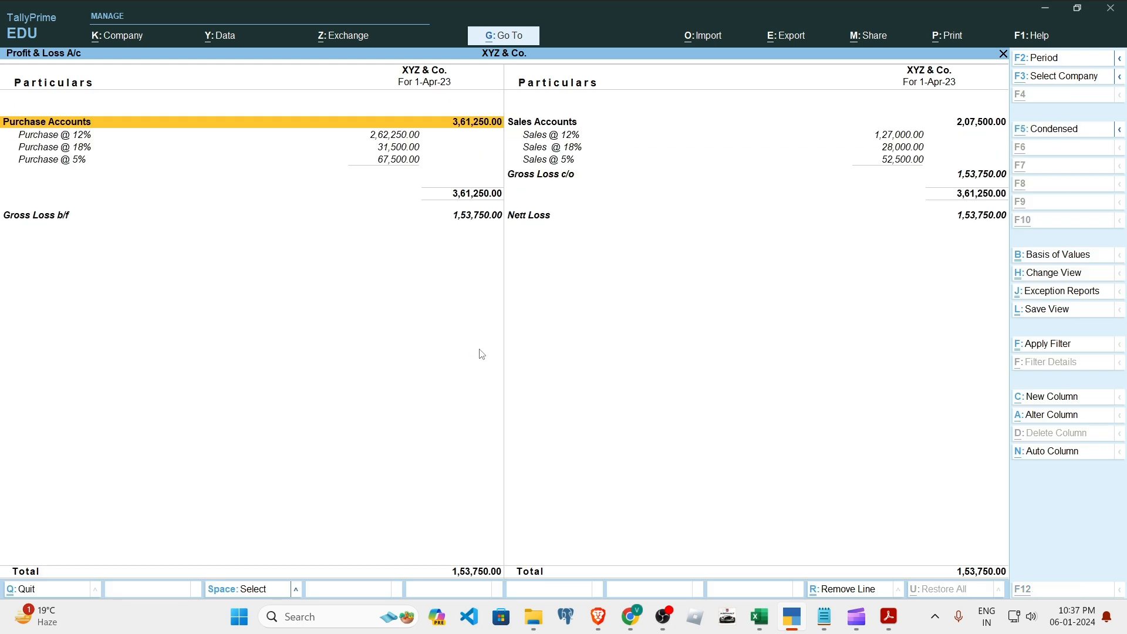
key("Down")
key("Down")
key("Up")
key("Down")
key("Down")
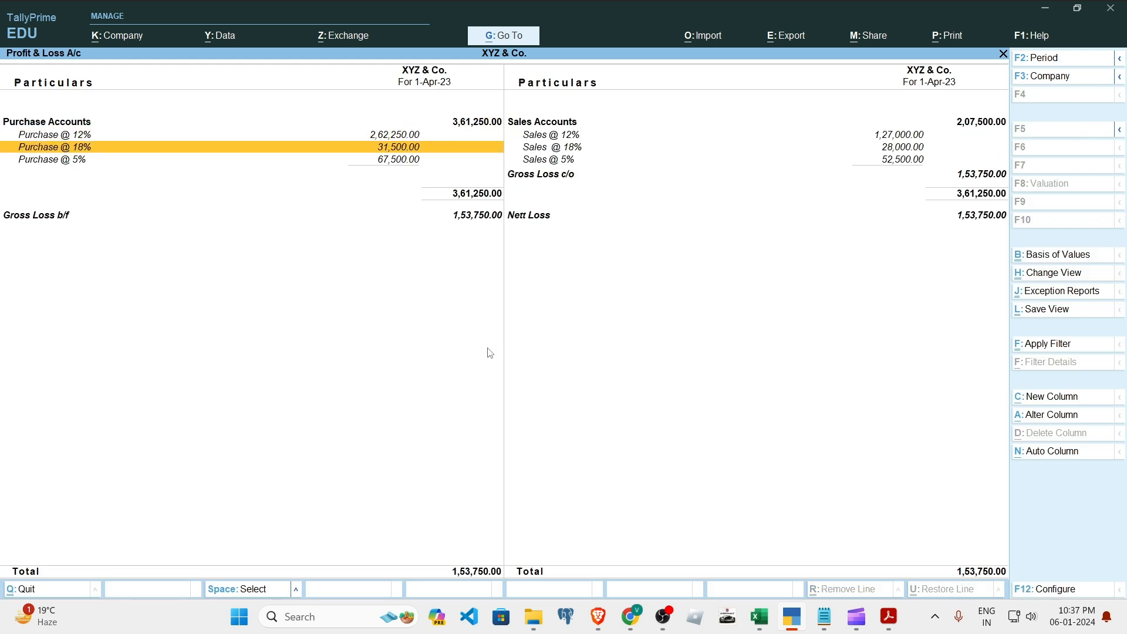
key("Up")
key("Up")
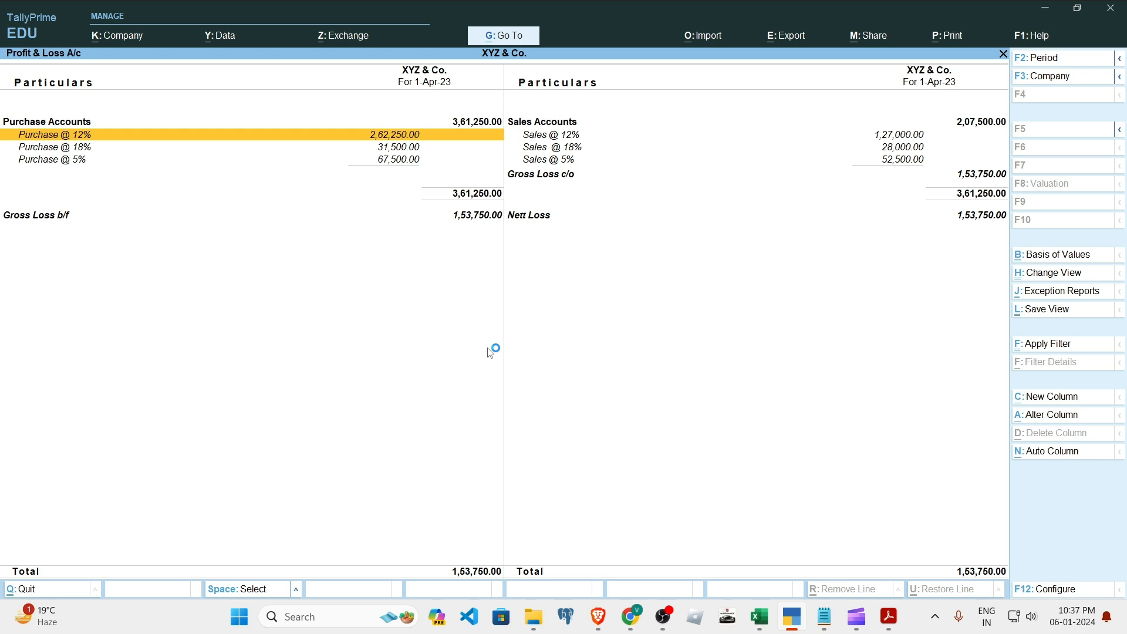
key("Up")
key("Down")
key("Down")
key("Up")
key("Down")
key("Up")
key("Down")
key("Up")
Step: Examine the rate-wise sales ledgers under Sales Accounts, starting with Sales @ 12%
key("Right")
key("Up")
key("Down")
key("Up")
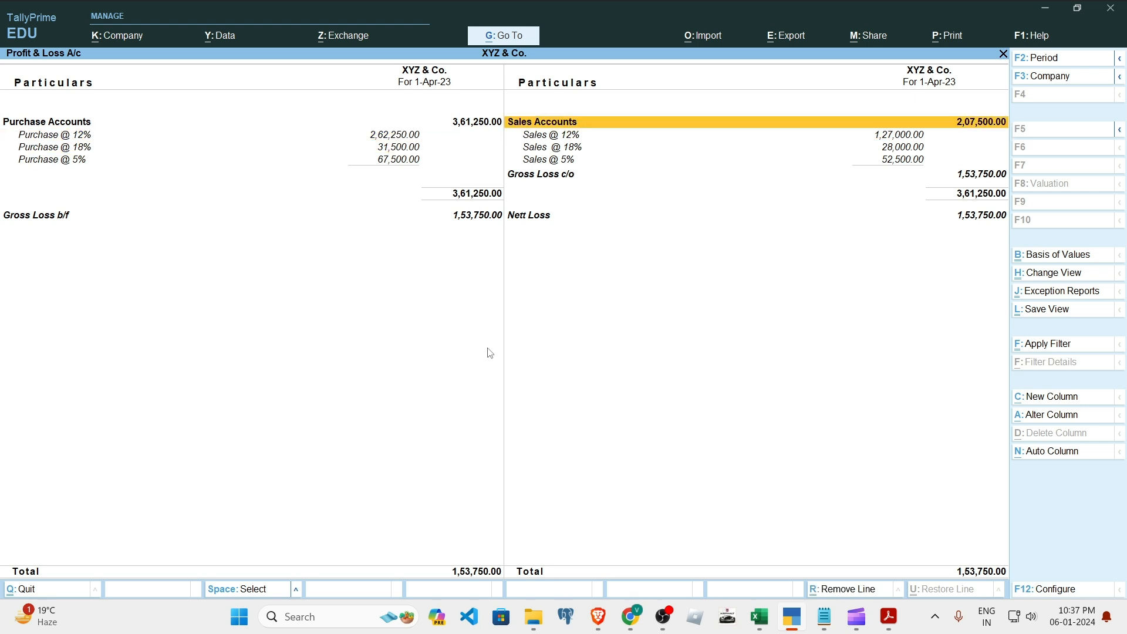
key("Down")
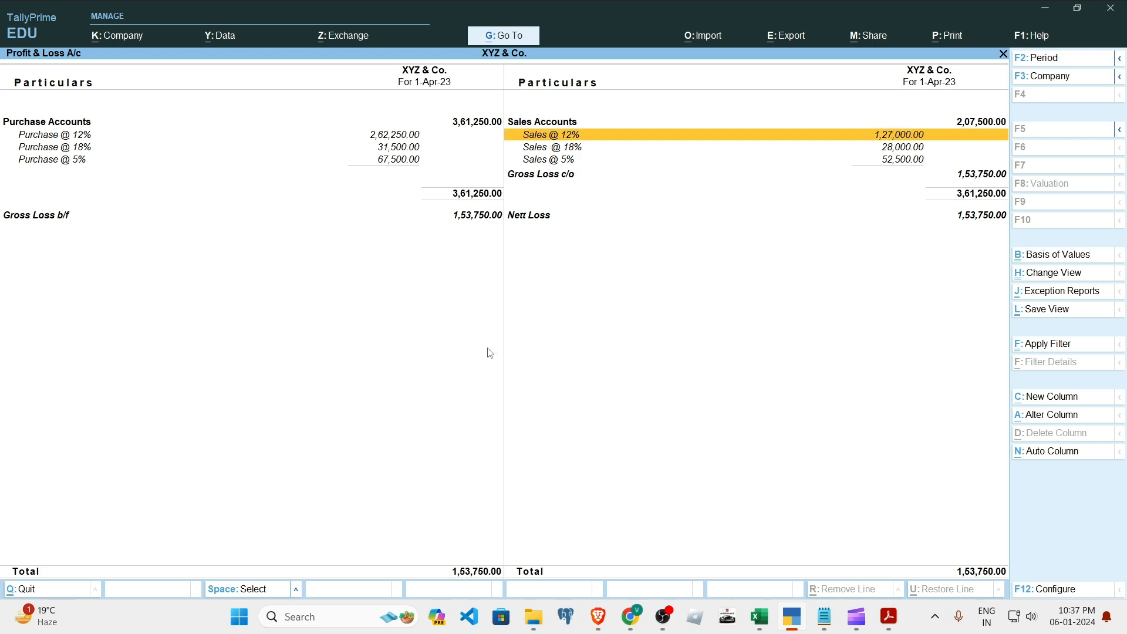
key("Down")
Step: Mark the Purchase @ 12% and Sales @ 12% lines to compare them, then clear both marks
key("Left")
key("Right")
key("Left")
key("space")
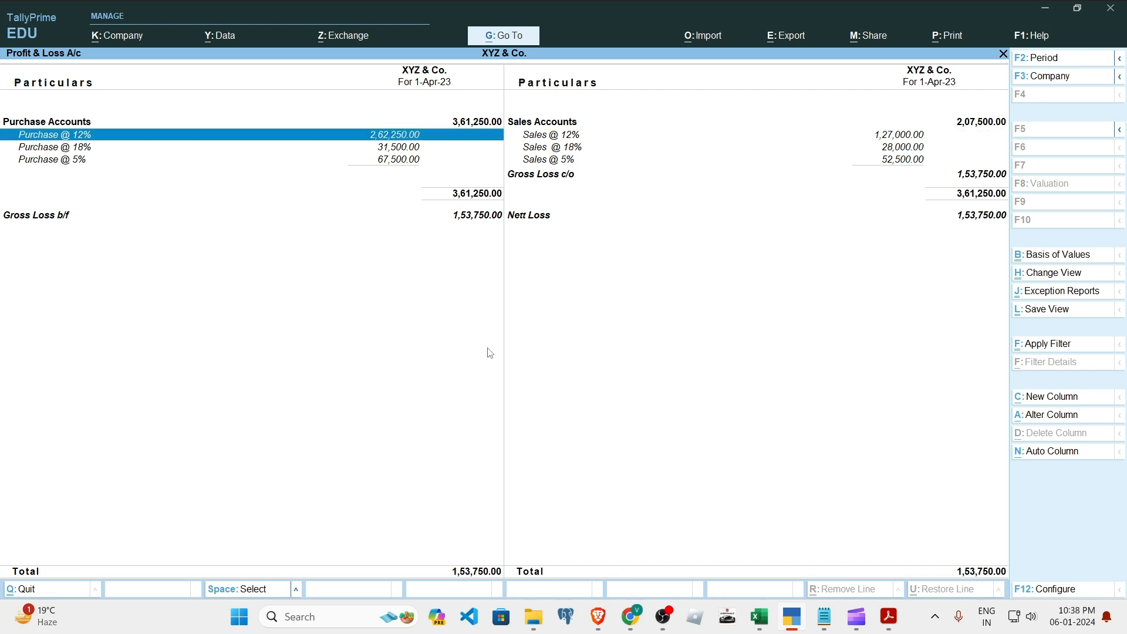
key("Right")
key("space")
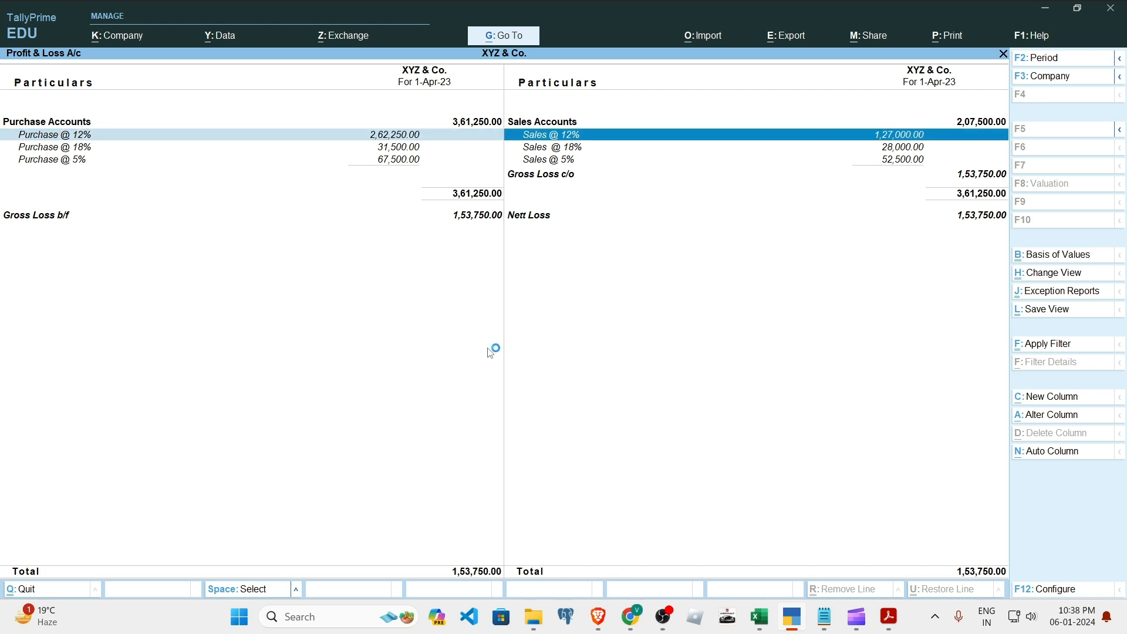
key("Left")
key("space")
key("Right")
key("space")
Step: Examine the Sales @ 18% and Sales @ 5% ledgers and the gross loss line in the Profit & Loss A/c
key("Down")
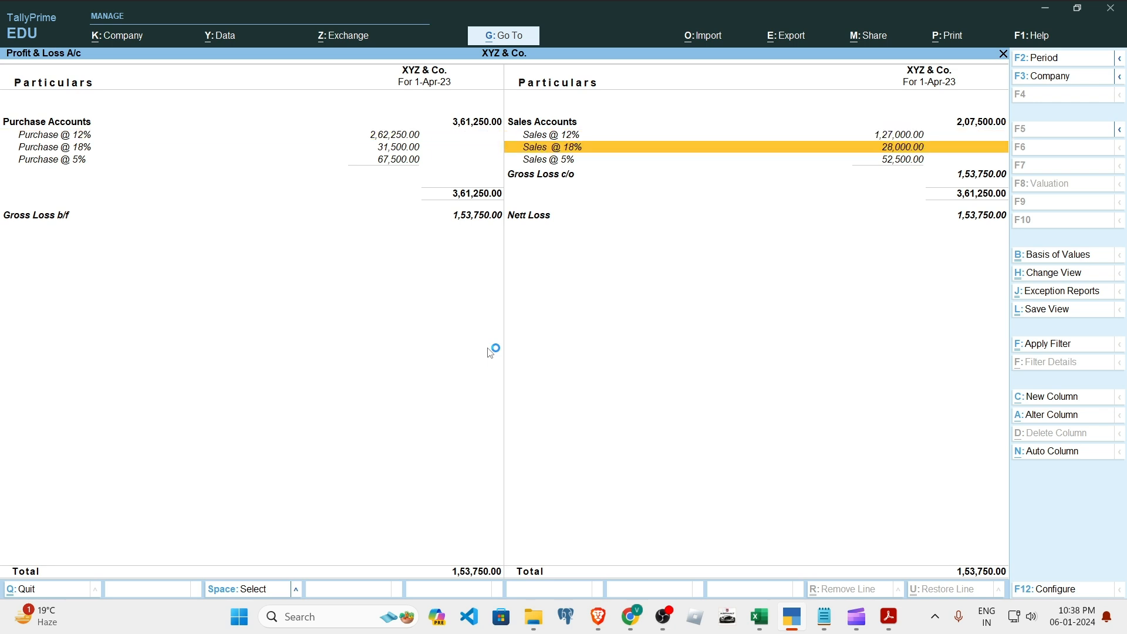
key("Down")
key("Down")
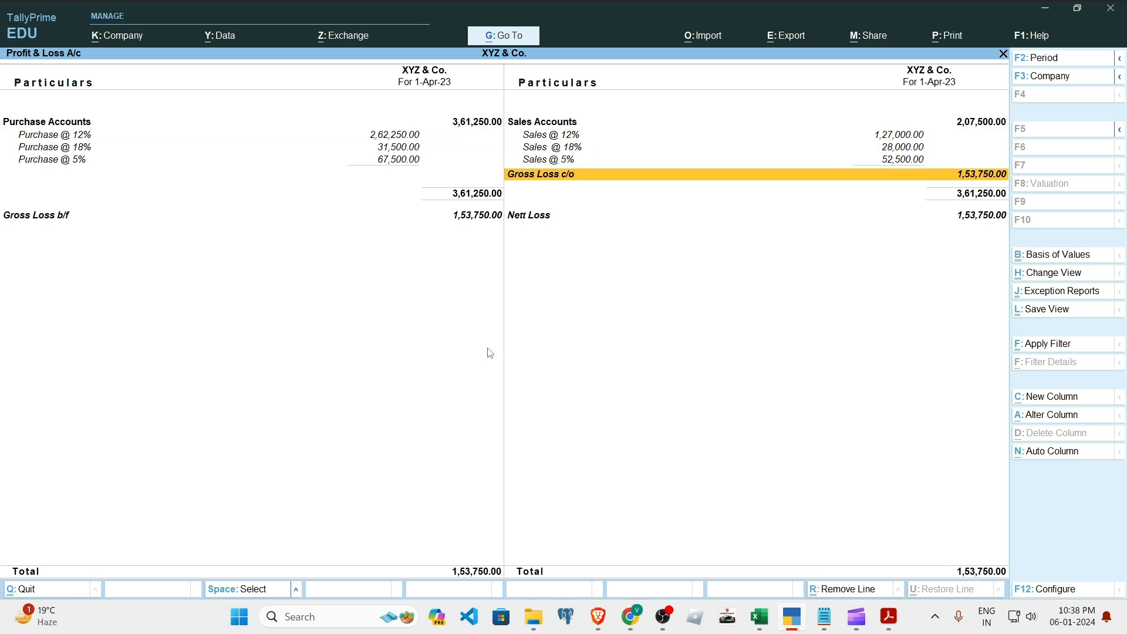
key("Left")
key("Right")
key("Up")
key("Up")
key("Down")
key("Down")
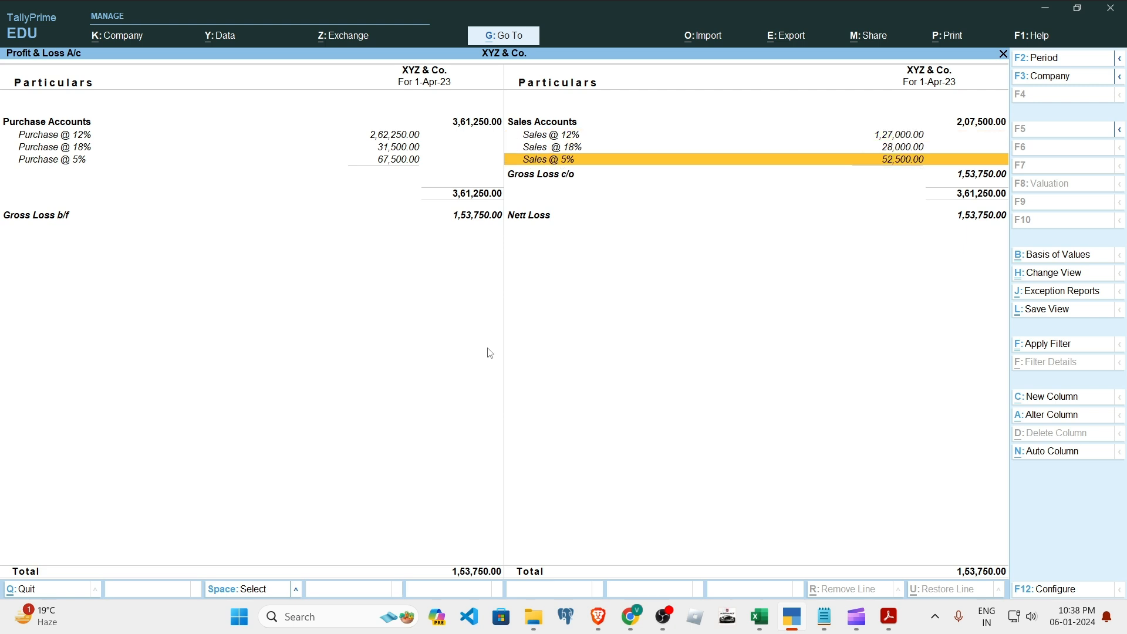
Step: Examine the rate-wise purchase ledgers down to the gross loss line in the Profit & Loss A/c
key("Down")
key("Up")
key("Up")
key("Up")
key("Left")
key("Down")
key("Down")
key("Down")
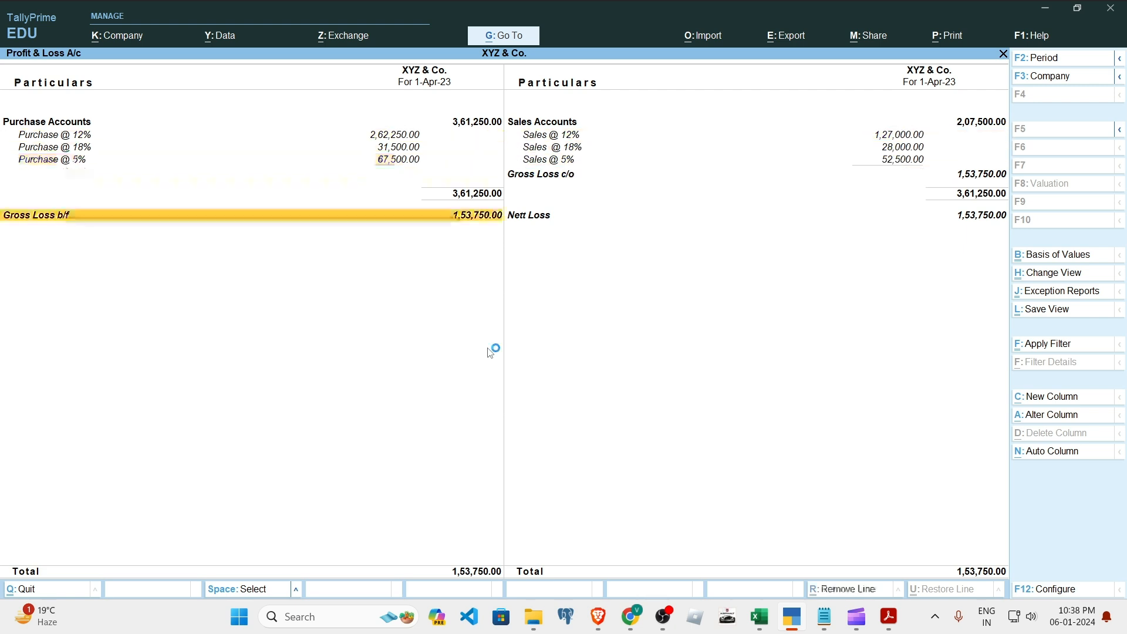
Step: Examine the rate-wise sales ledgers again, down to the Nett Loss line of the Profit & Loss A/c
key("Right")
key("Up")
key("Up")
key("Up")
key("Up")
key("Up")
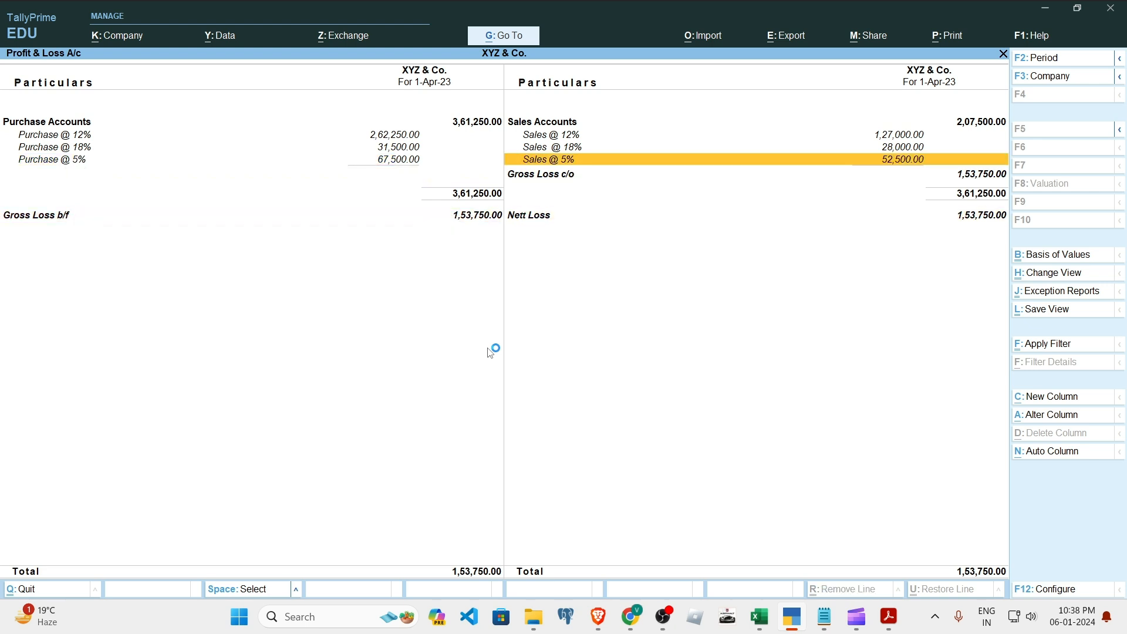
key("Down")
key("Down")
key("Down")
key("Down")
key("Down")
Step: Close the Profit & Loss A/c and open the Balance Sheet to view its Sundry Creditors group
key("Escape")
key("Up")
key("Return")
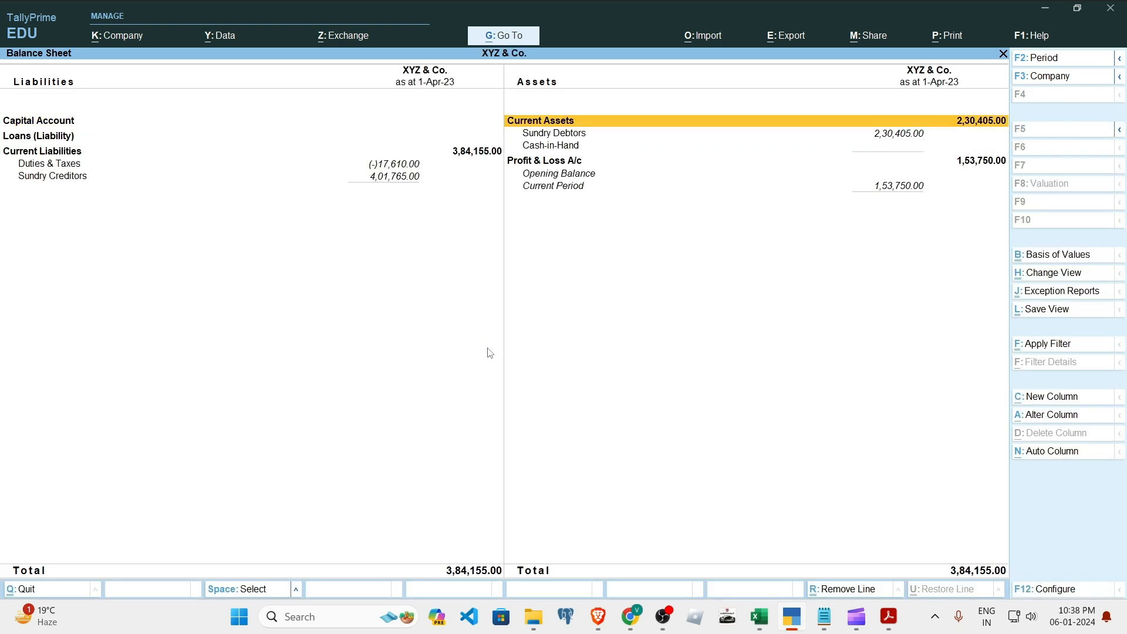
key("Down")
key("Down")
key("Down")
key("Down")
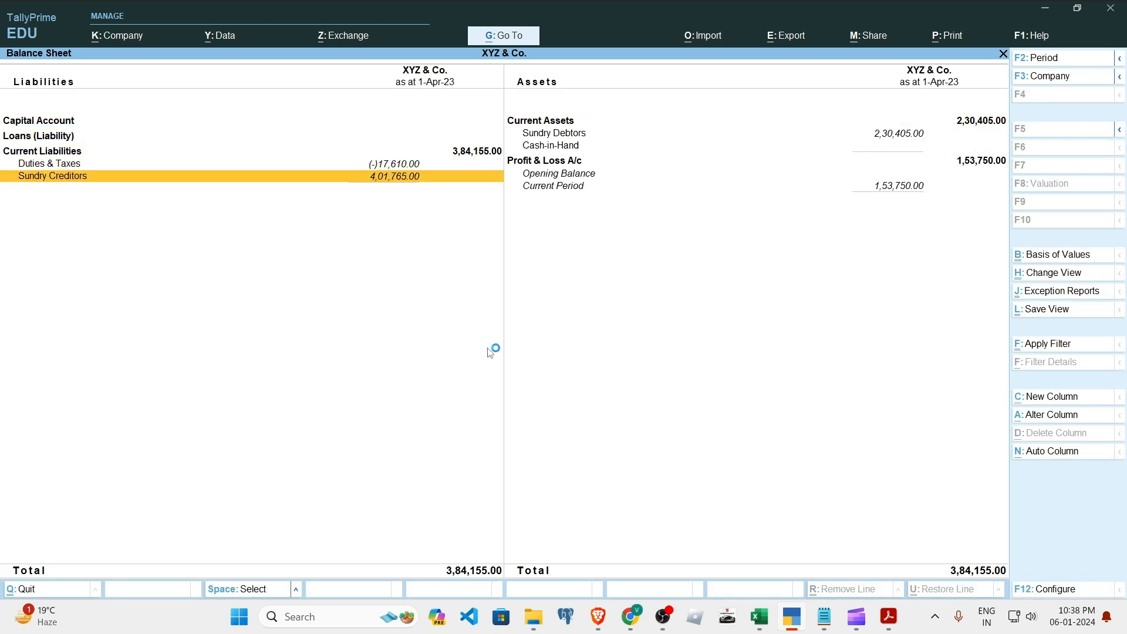
key("Return")
key("Escape")
Step: View the party balances in the Sundry Debtors group summary and return to the Balance Sheet
key("Right")
key("Up")
key("Up")
key("Return")
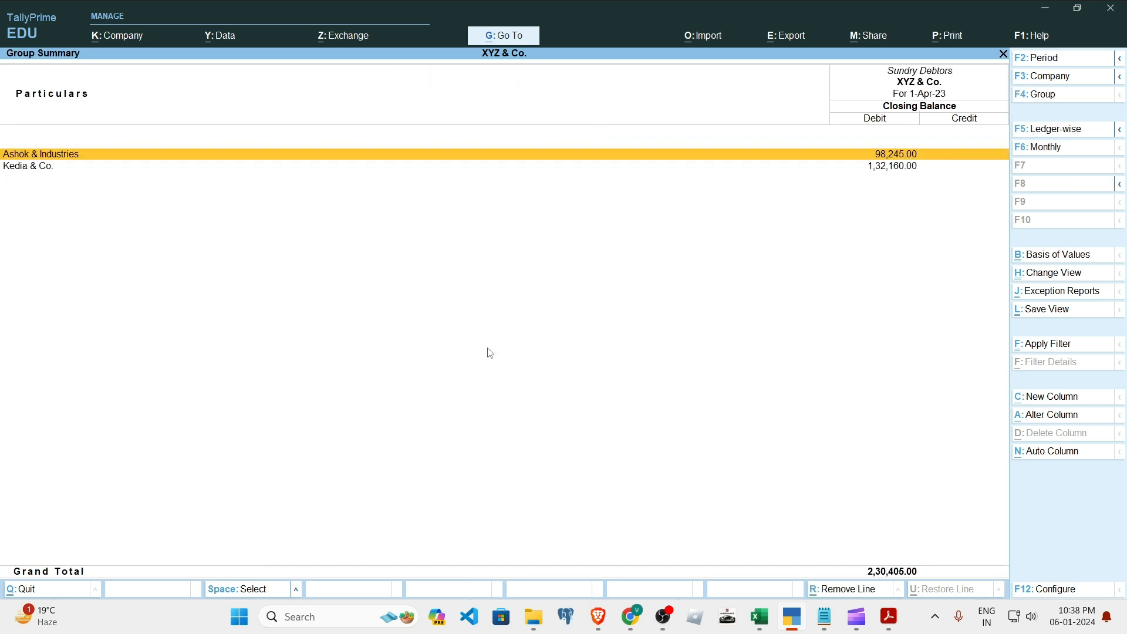
key("Down")
key("Escape")
Step: Open the Duties & Taxes group summary under Current Liabilities in the Balance Sheet
key("Down")
key("Down")
key("Left")
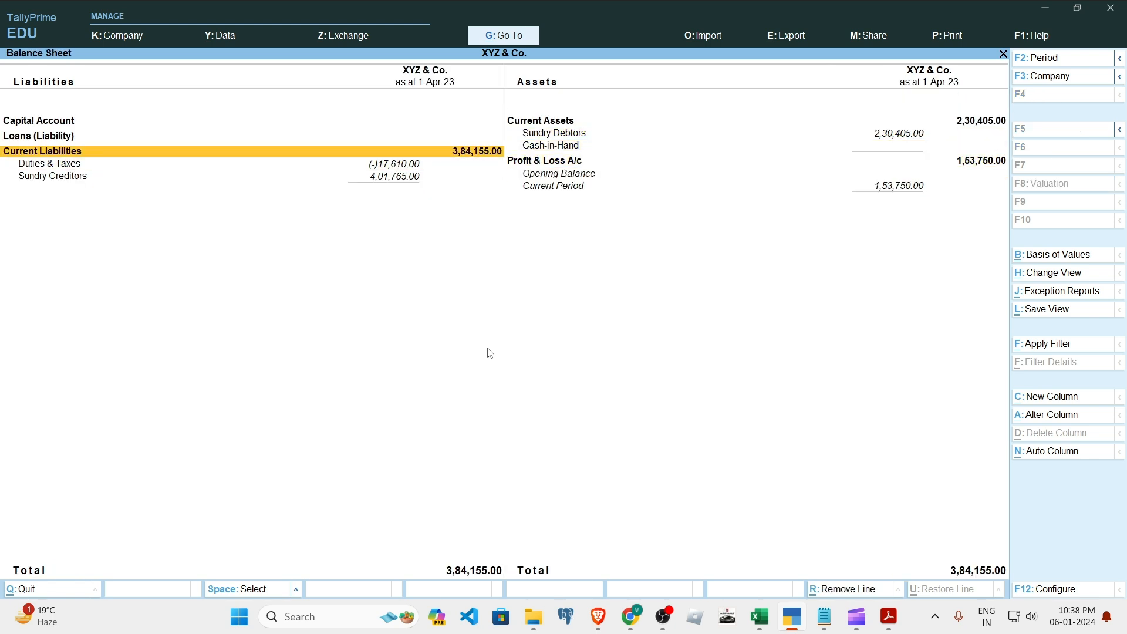
key("Down")
key("Return")
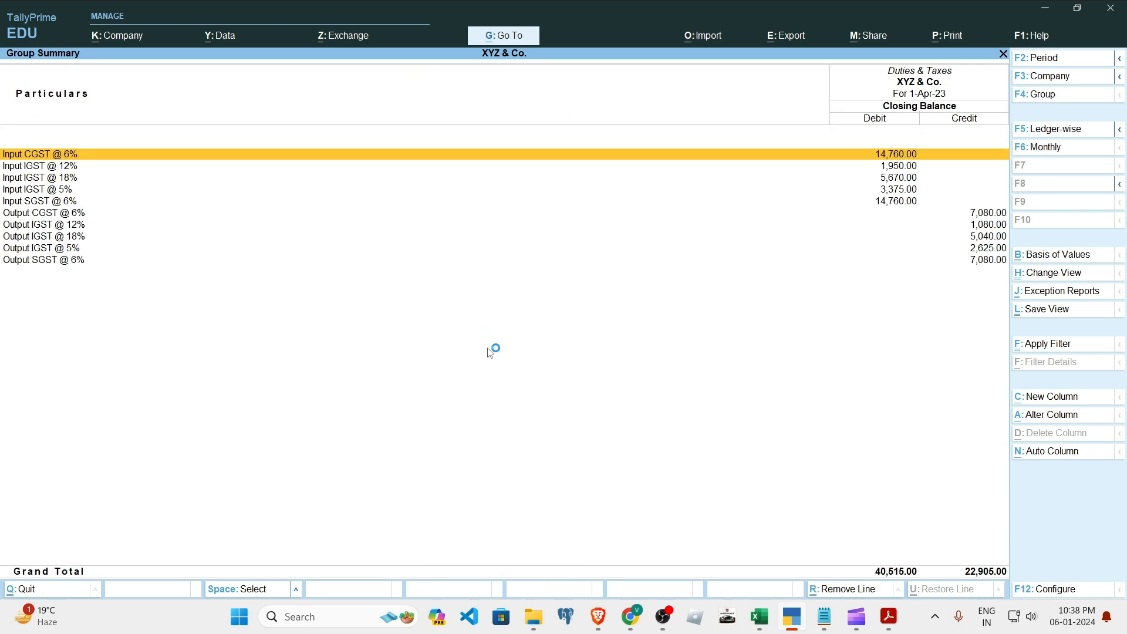
Step: Examine the input GST ledgers and the first output GST ledgers in the Duties & Taxes summary
key("Down")
key("Down")
key("Down")
key("Down")
key("Down")
key("Down")
key("Down")
key("Up")
key("Up")
Step: Mark the output GST ledger lines from Output CGST @ 6% downward to point them out, and clear the marks
key("shift+Down")
key("shift+Down")
key("shift+Down")
key("shift+Down")
key("shift+Down")
key("shift+Up")
key("shift+Up")
key("shift+Down")
key("shift+Up")
key("shift+Up")
key("shift+Up")
Step: Examine the output GST ledgers one by one from Output CGST @ 6% to Output SGST @ 6%
key("Down")
key("Up")
key("Down")
key("Down")
key("Down")
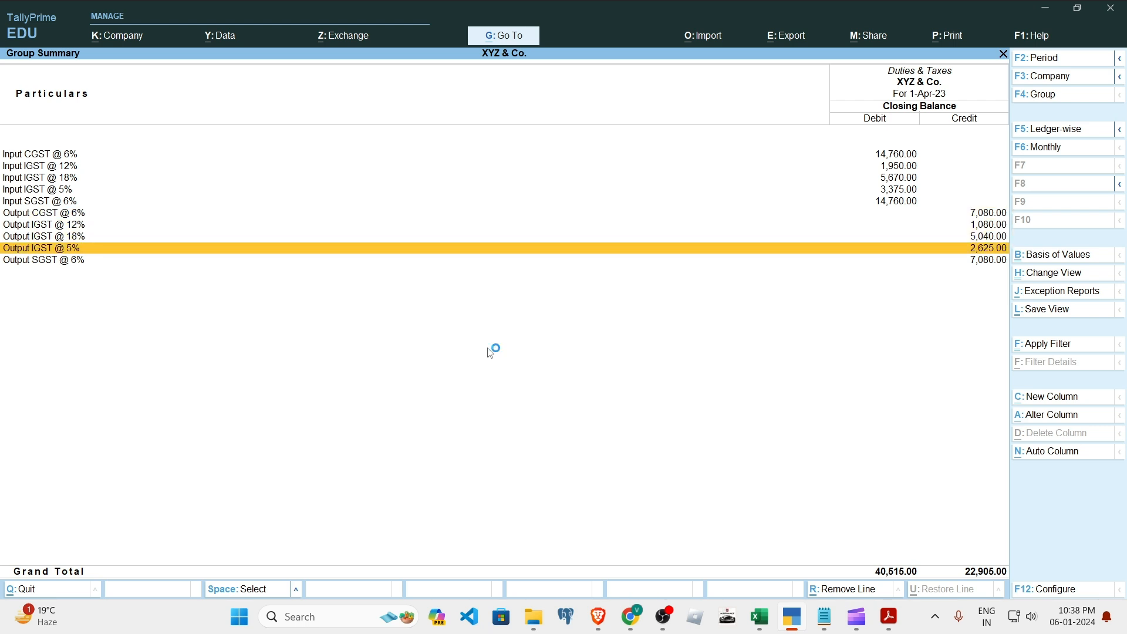
key("Down")
key("Up")
key("Up")
key("Up")
key("Up")
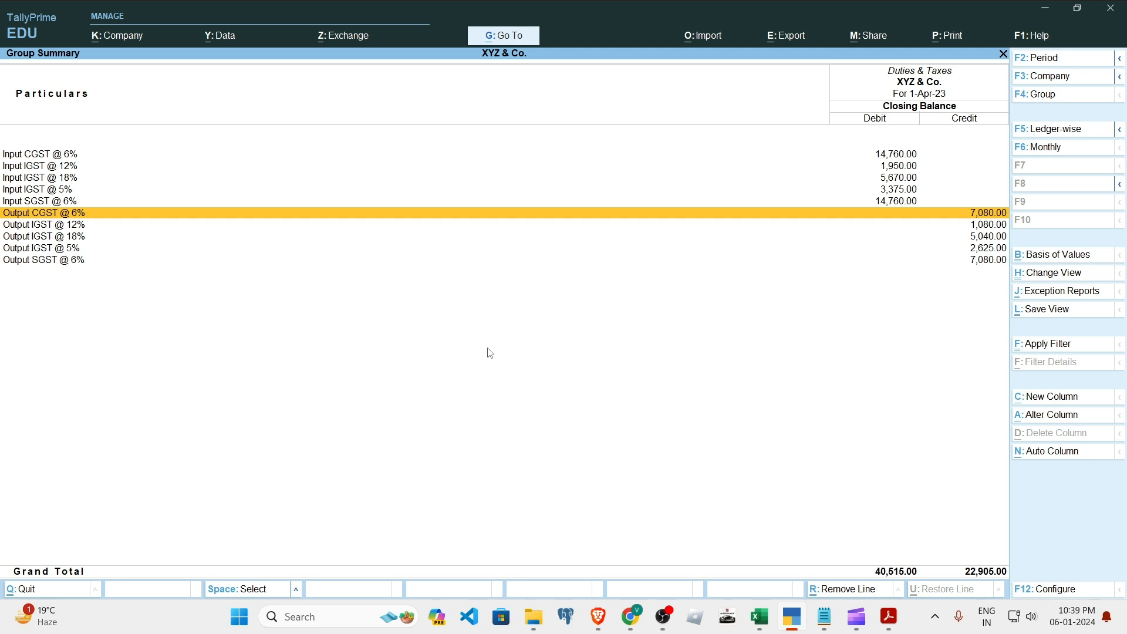
Step: Compare the output GST ledgers with the input GST ledgers, going back up to Input CGST @ 6%
key("Down")
key("Down")
key("Down")
key("Down")
key("Up")
key("Up")
key("Up")
key("Up")
key("Up")
key("Up")
key("Up")
key("Up")
key("Up")
Step: Examine the input GST ledgers one by one from Input CGST @ 6% to Input SGST @ 6%
key("Down")
key("Down")
key("Down")
key("Down")
key("Up")
key("Up")
key("Up")
key("Up")
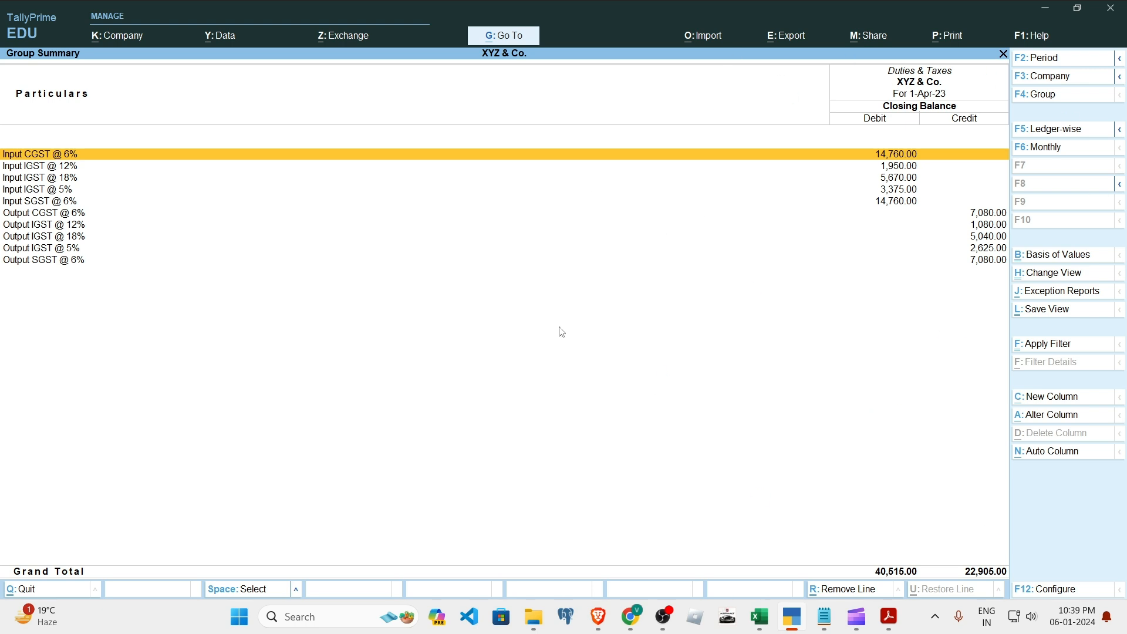
Step: Close the Duties & Taxes summary and the Balance Sheet, returning to the Gateway of Tally
key("Escape")
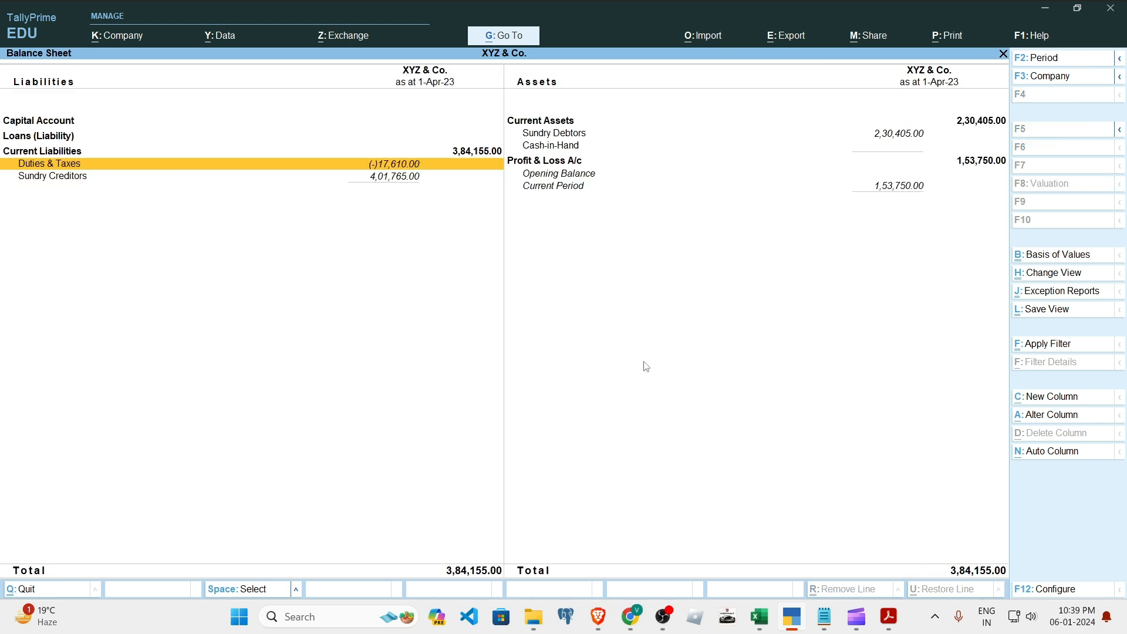
key("Escape")
key("Escape")
key("Escape")
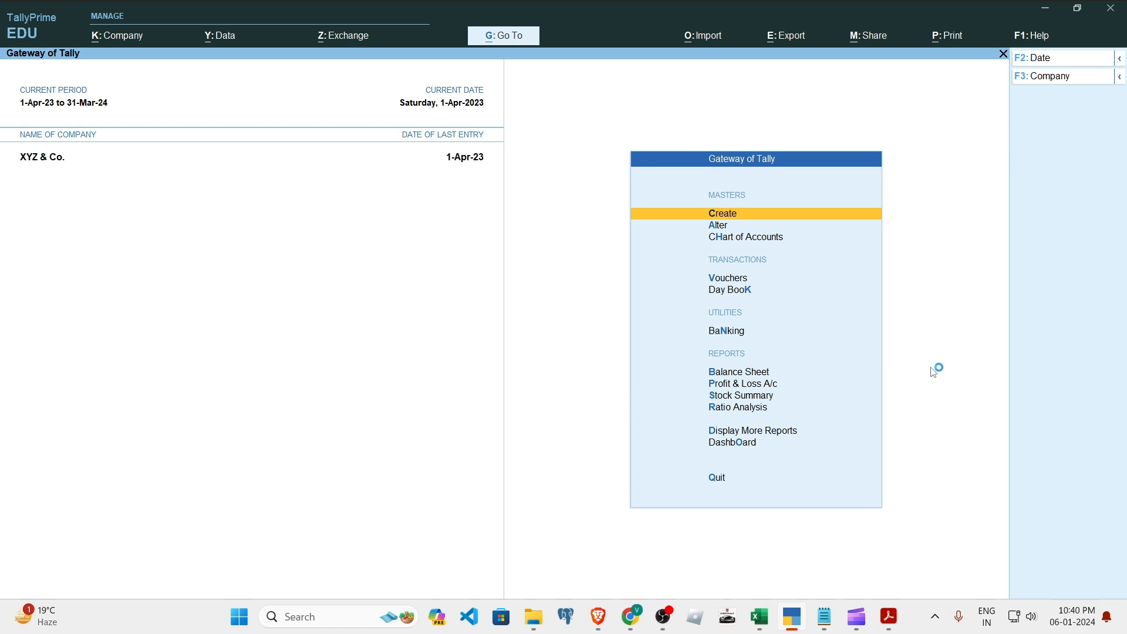
Step: Review the Tesla & Co. tax invoice in Adobe Acrobat Reader and switch back to TallyPrime
left_click(890, 629)
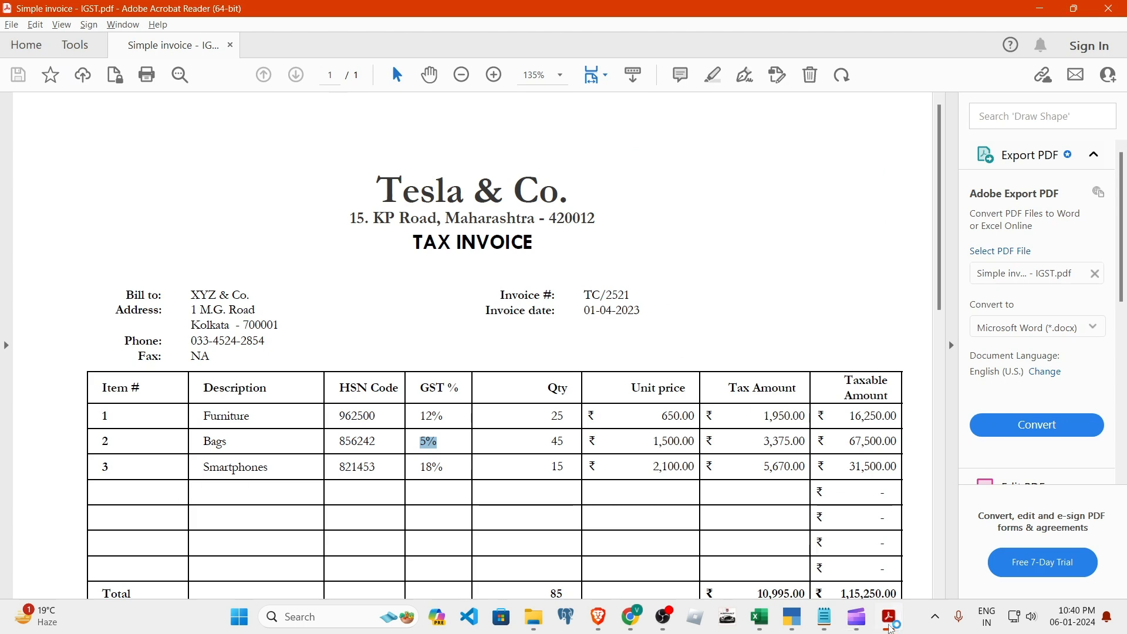
left_click(890, 625)
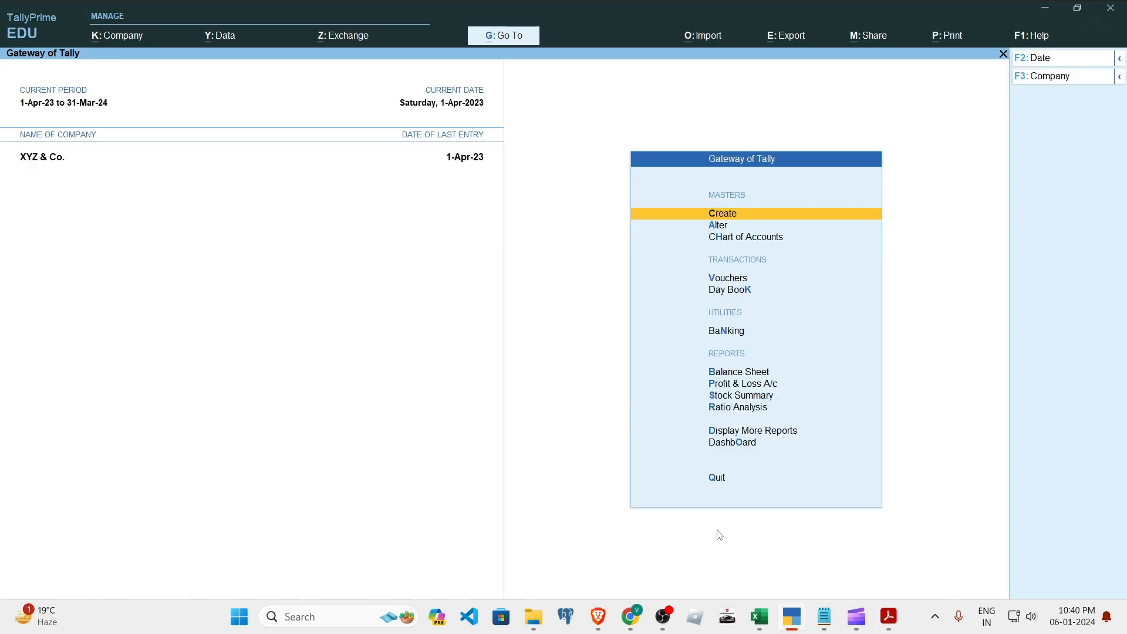
left_click(889, 627)
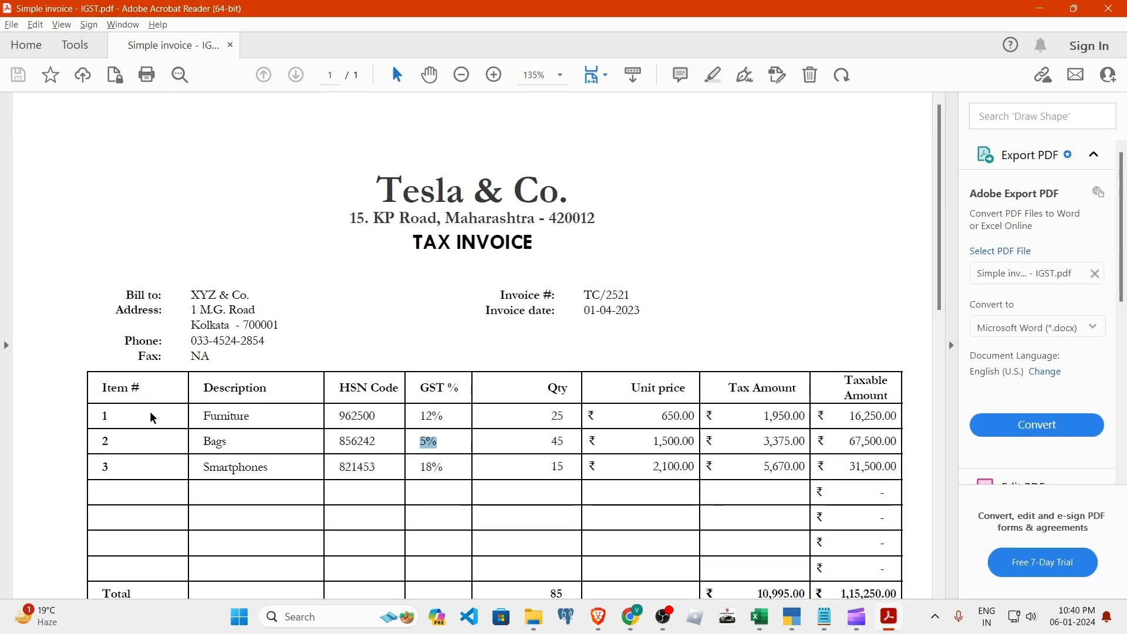
left_click(894, 623)
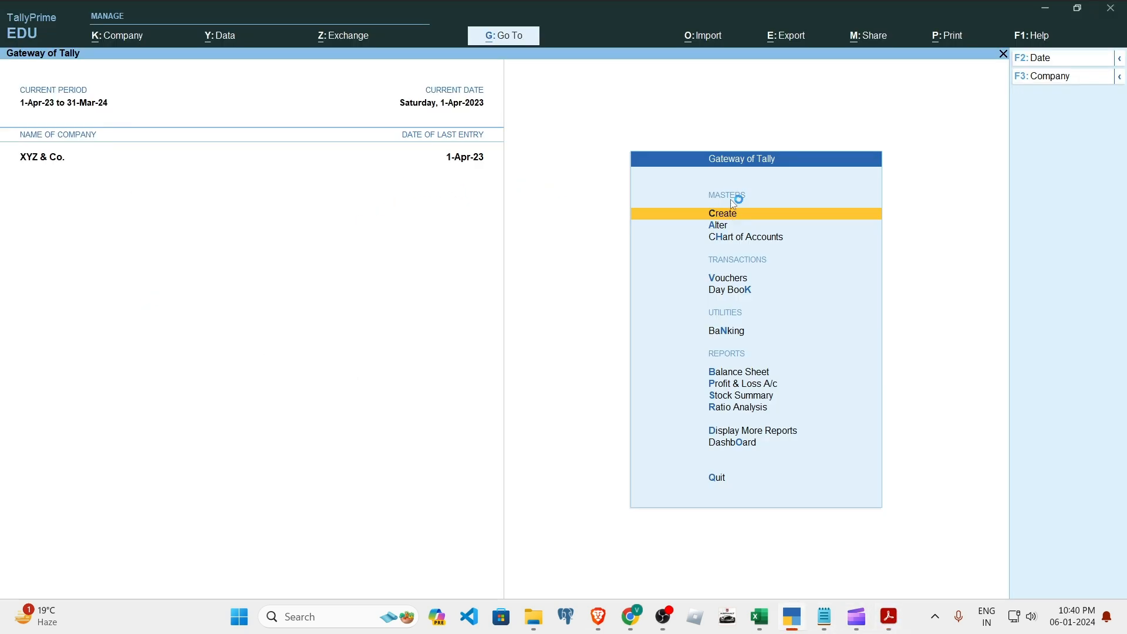